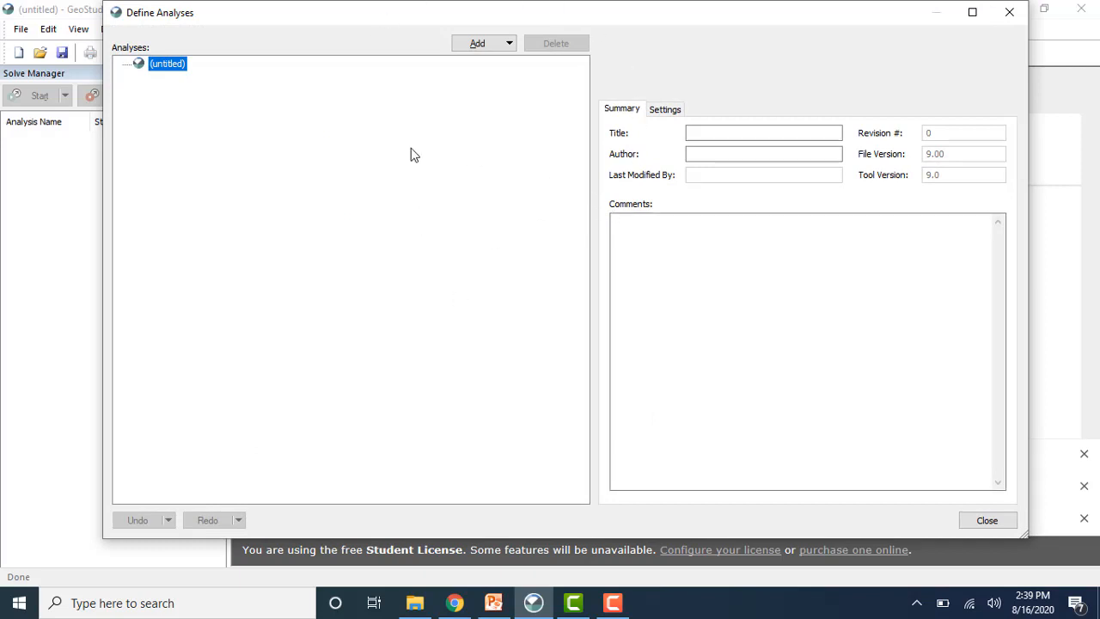
Step: Title the project "Project 2" and add a SEEP/W steady-state analysis to it
click(693, 131)
text(Project 2)
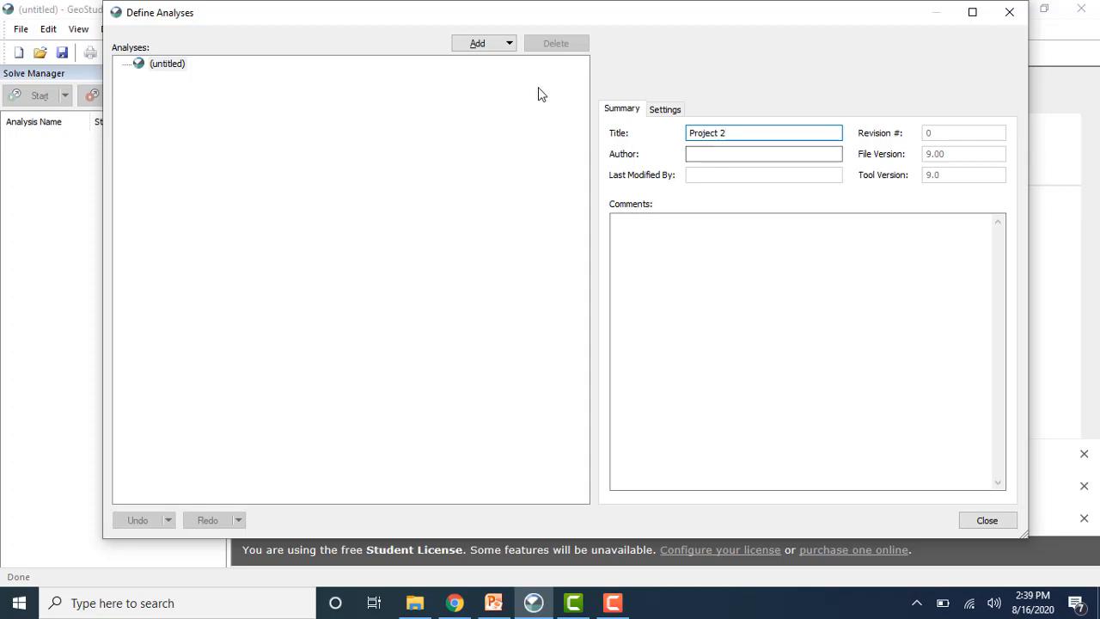
click(509, 43)
mouse_move(495, 126)
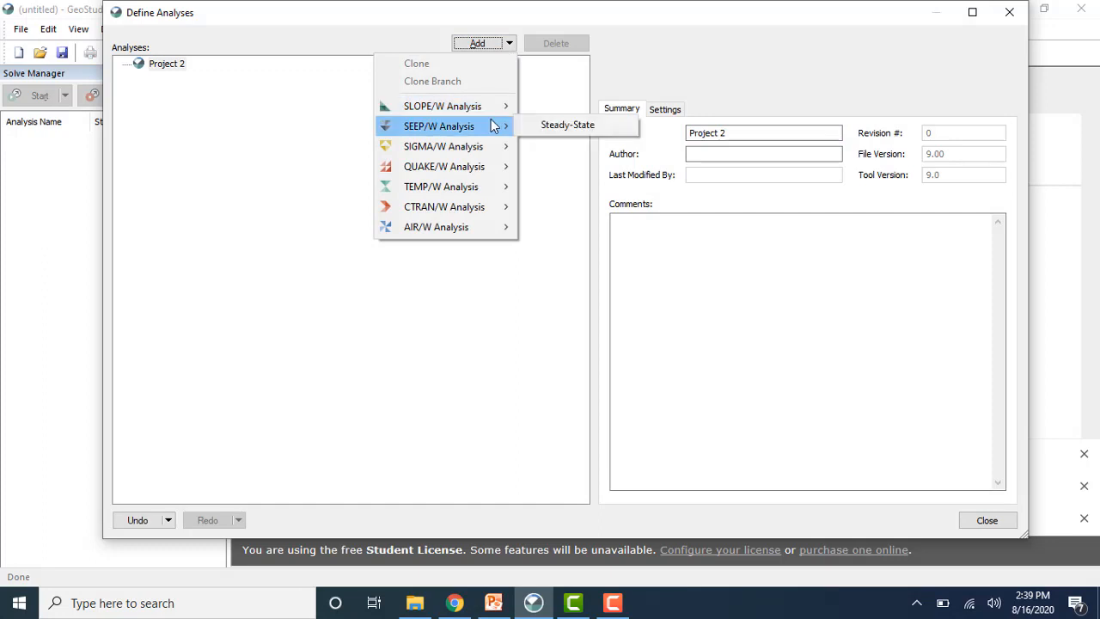
click(534, 128)
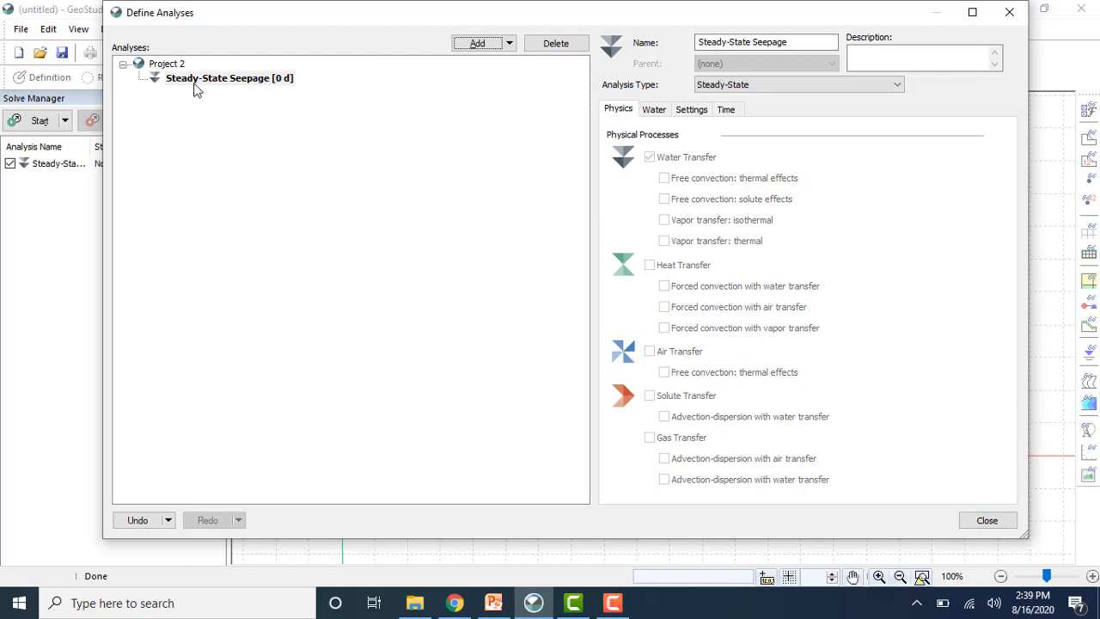
Step: Review the steady-state seepage analysis's name, type, water, dimension and time settings, and close the analysis definition
click(194, 80)
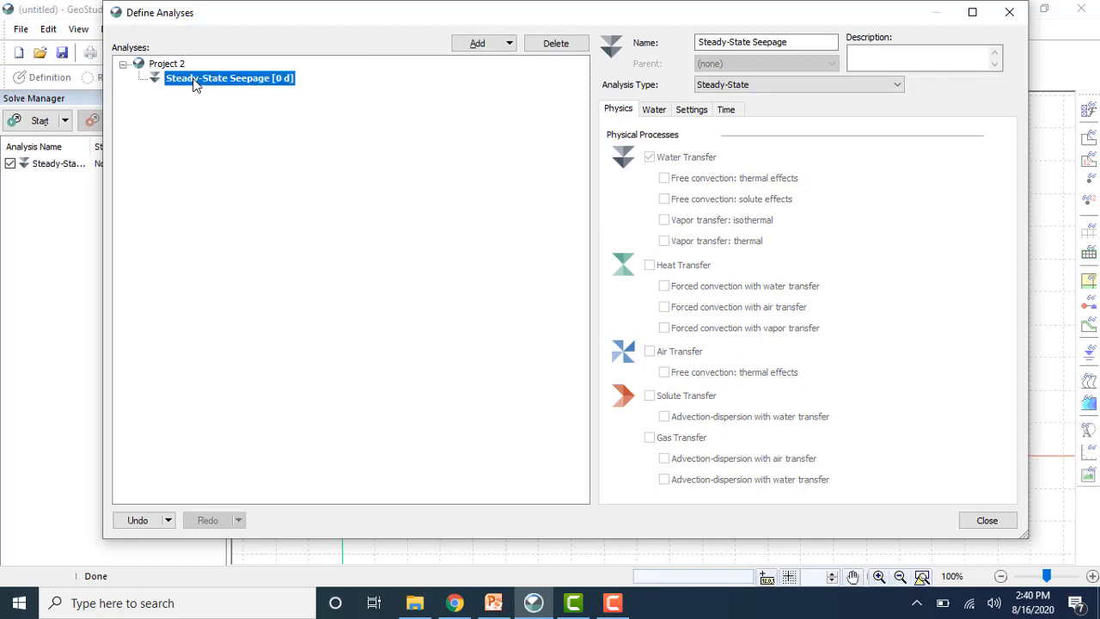
click(789, 41)
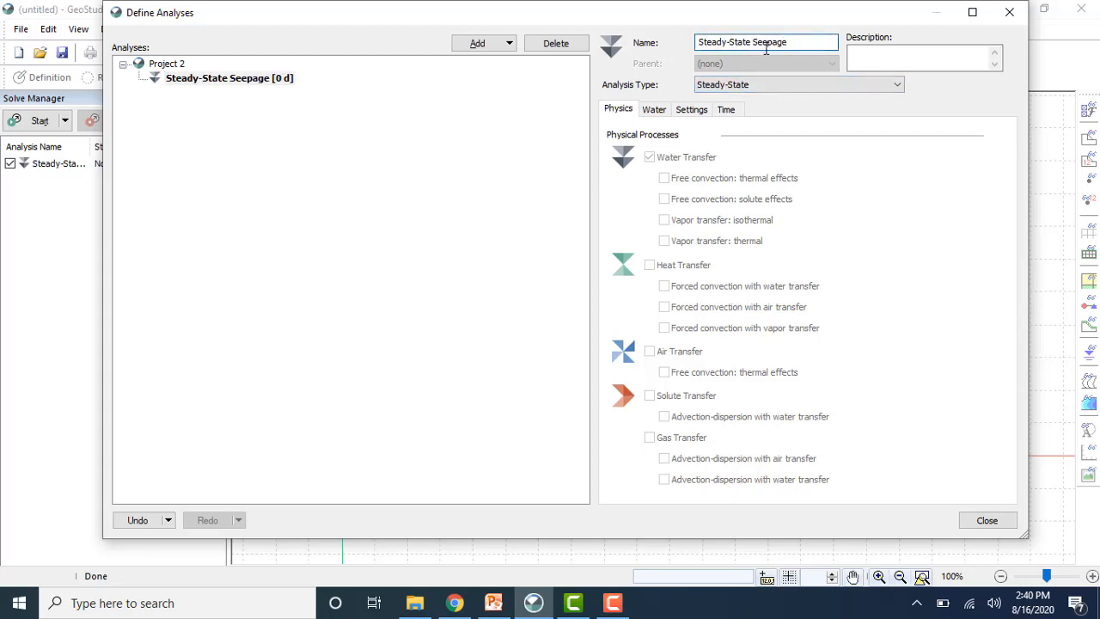
click(762, 83)
click(762, 82)
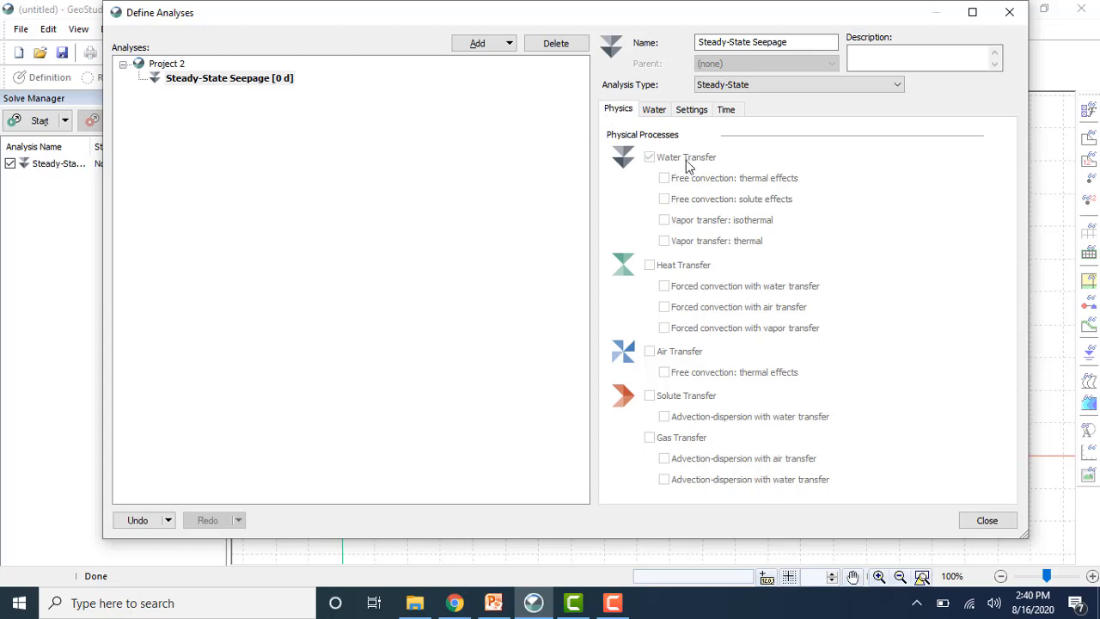
click(656, 109)
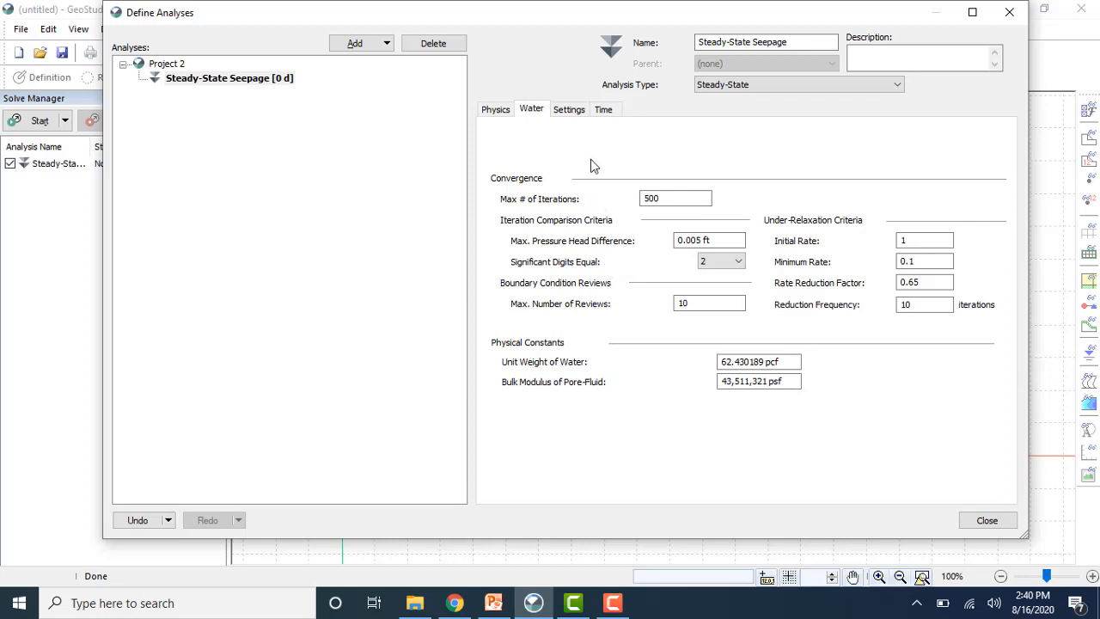
click(575, 112)
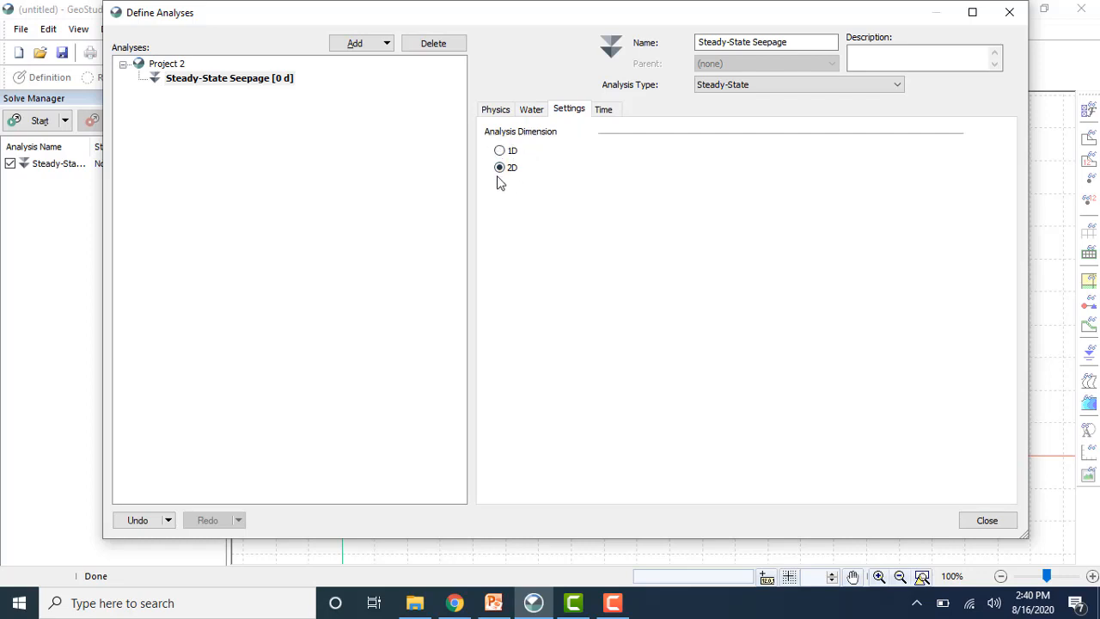
click(605, 112)
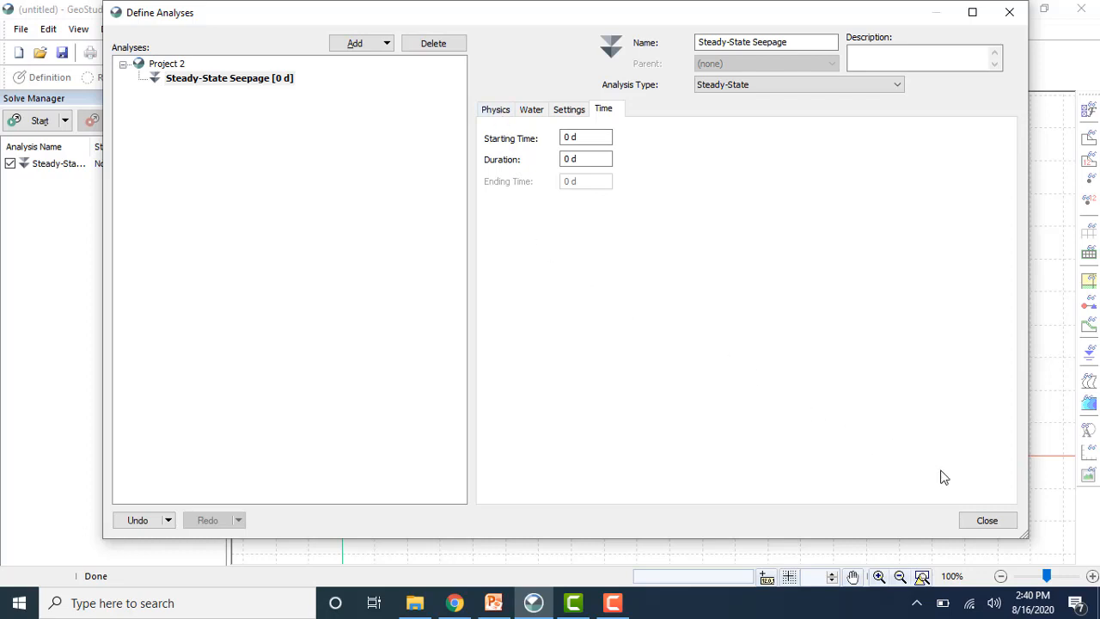
click(987, 520)
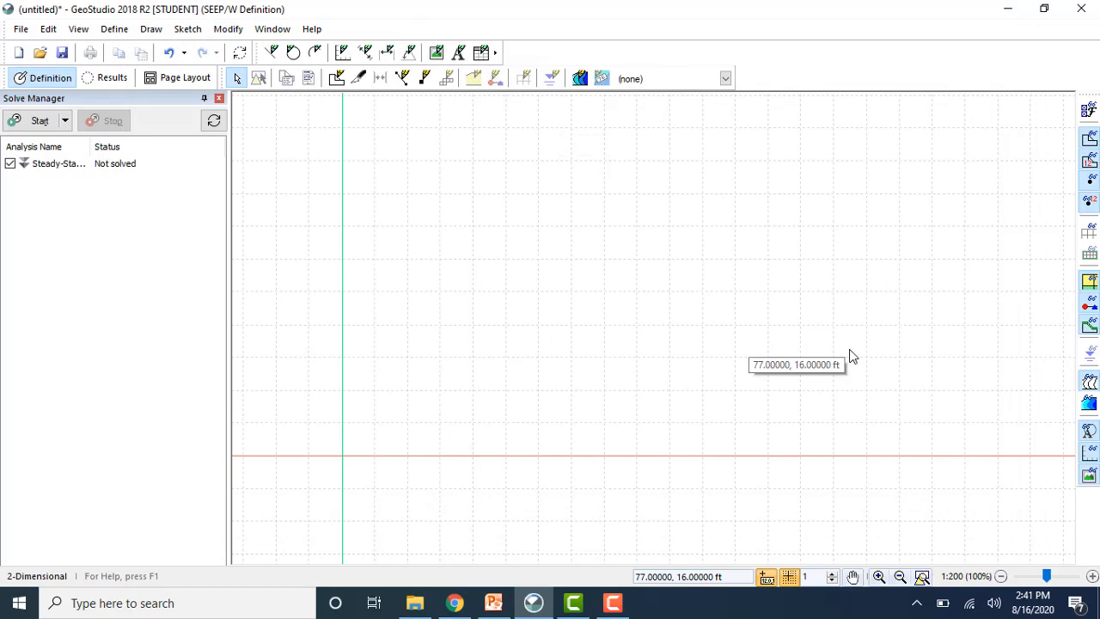
Step: Set the project's base units to metres for length, kg for mass and kN for force
click(78, 29)
click(103, 103)
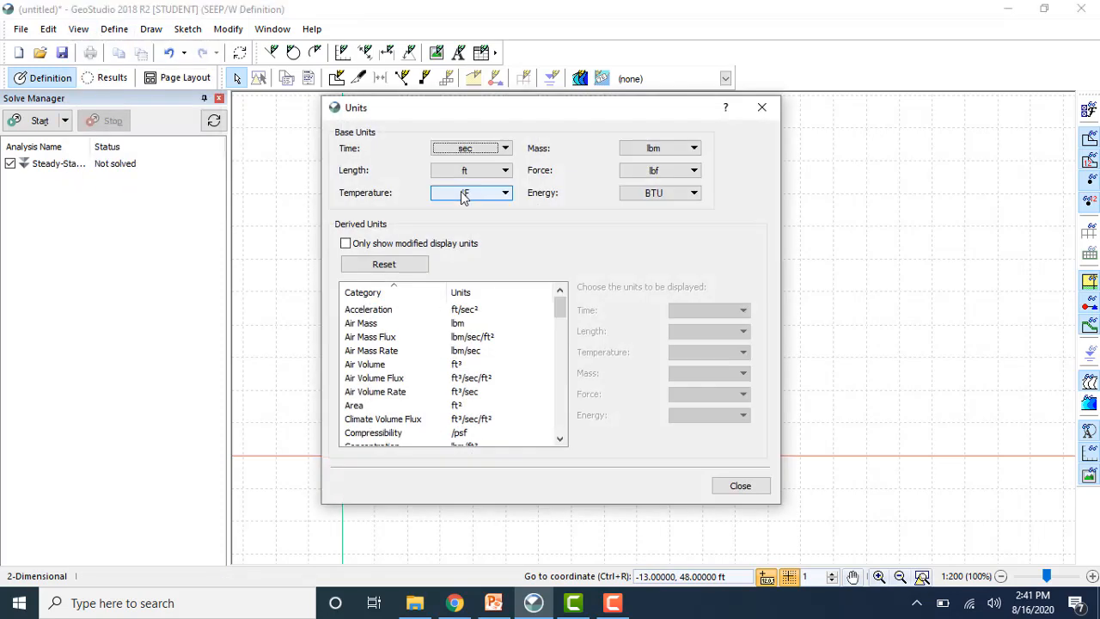
click(487, 172)
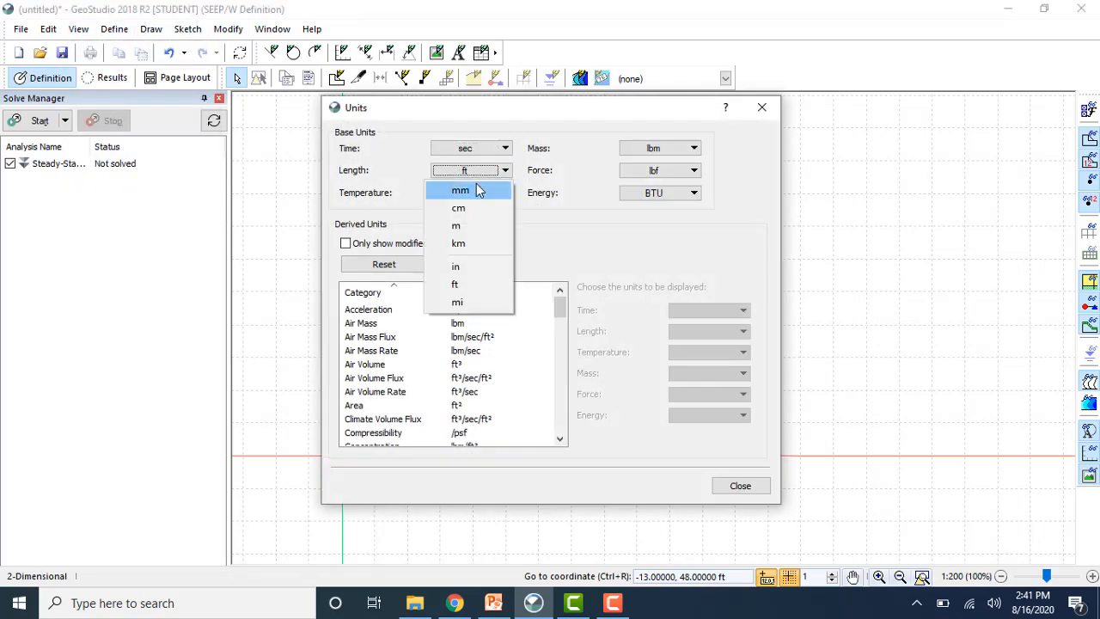
click(467, 226)
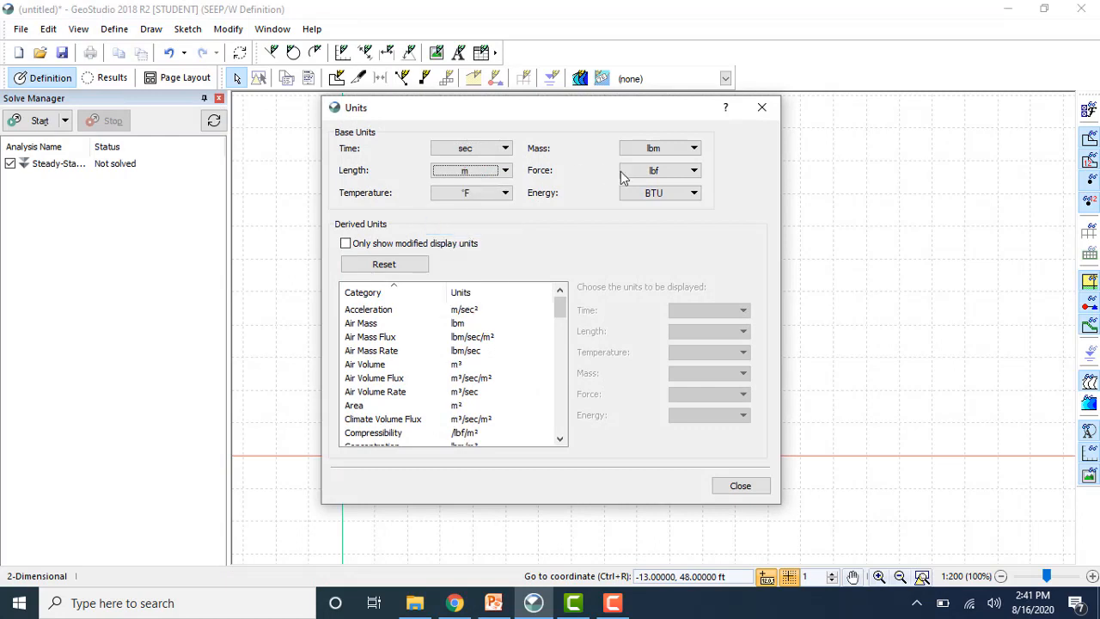
click(649, 152)
click(658, 203)
click(666, 173)
click(662, 208)
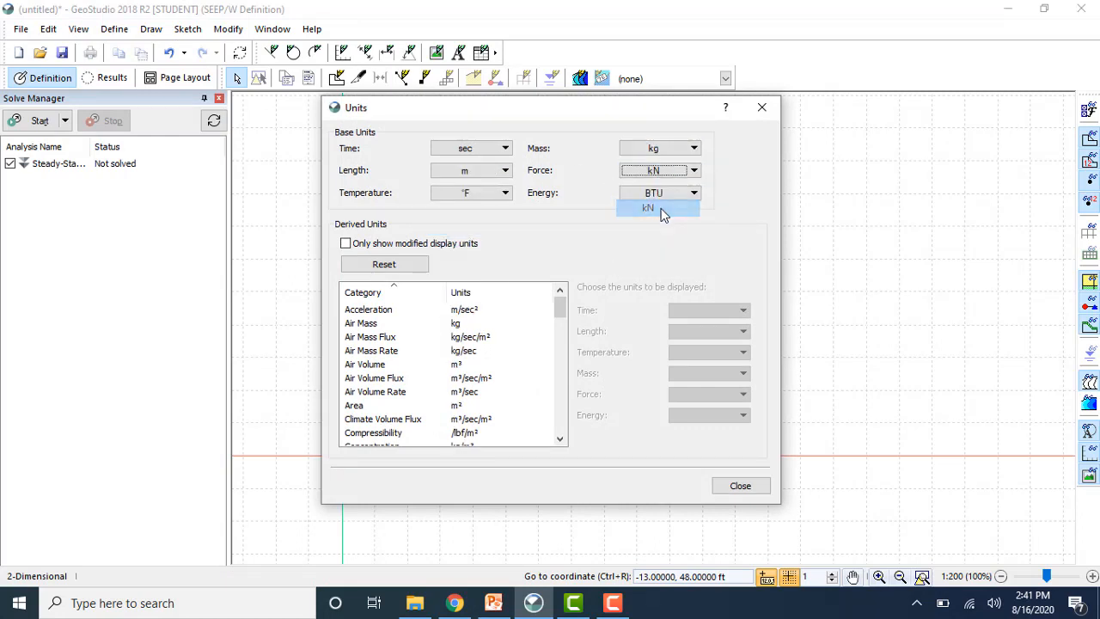
click(736, 483)
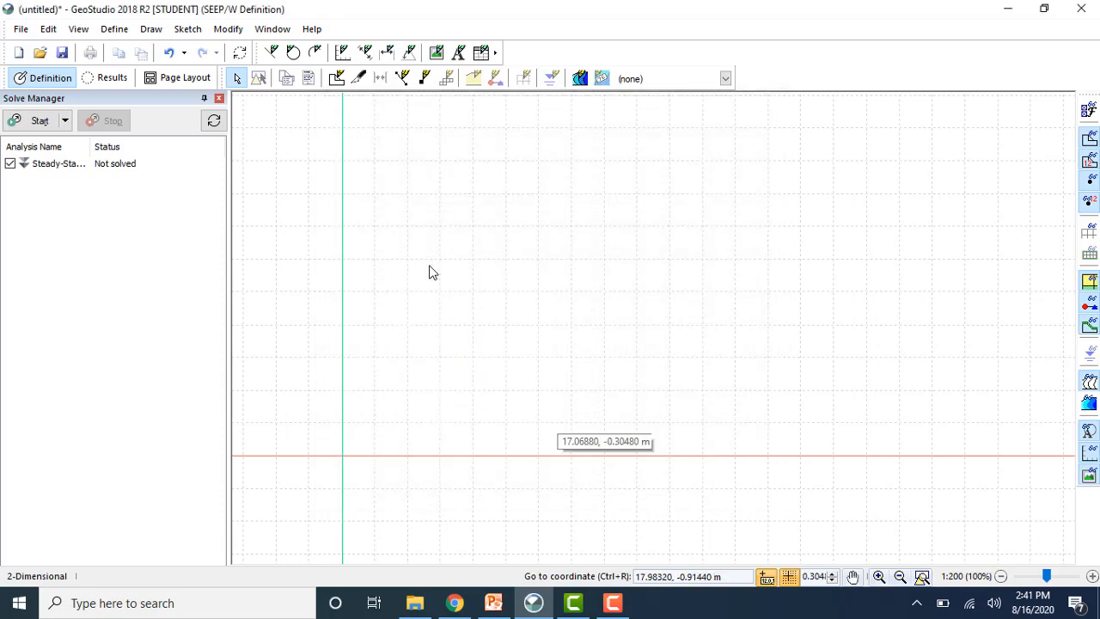
Step: Set the drawing grid spacing to 1 m
click(84, 30)
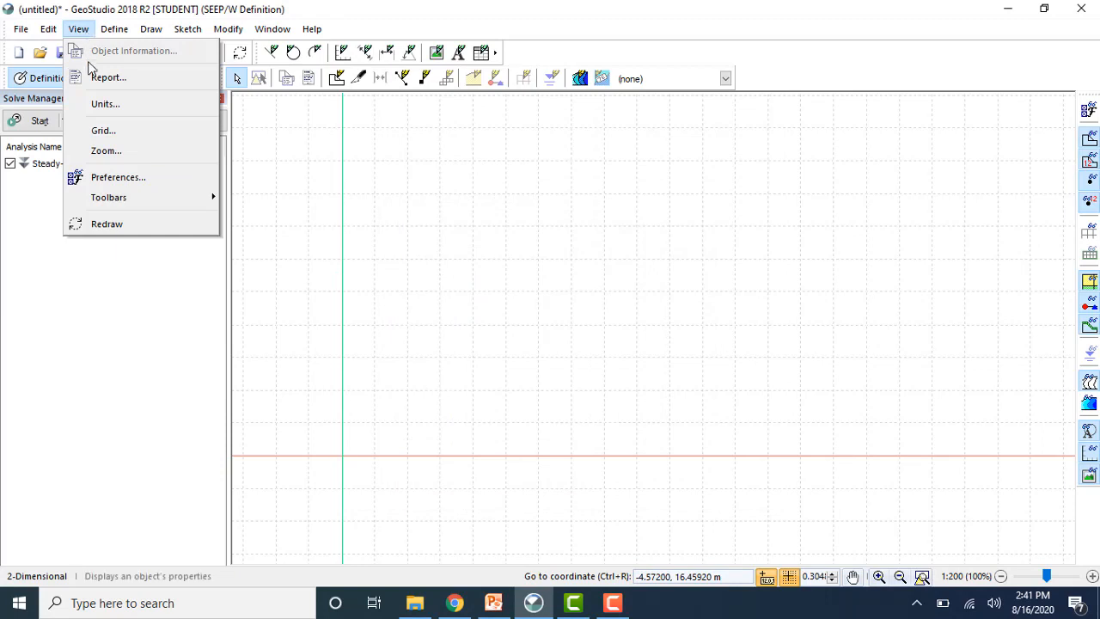
click(101, 130)
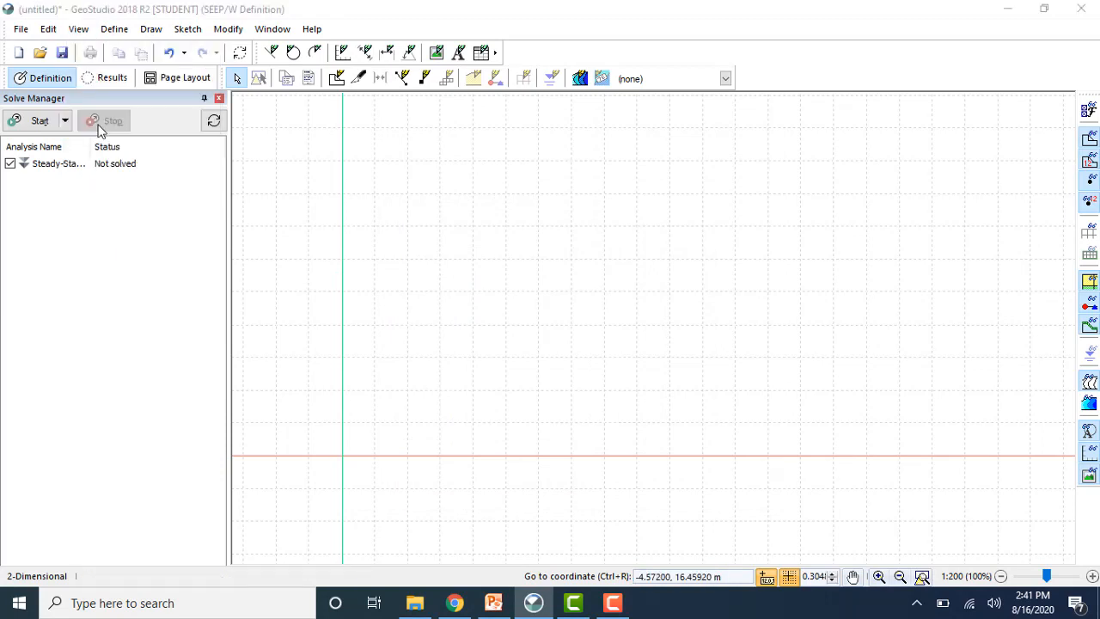
drag(669, 287, 604, 290)
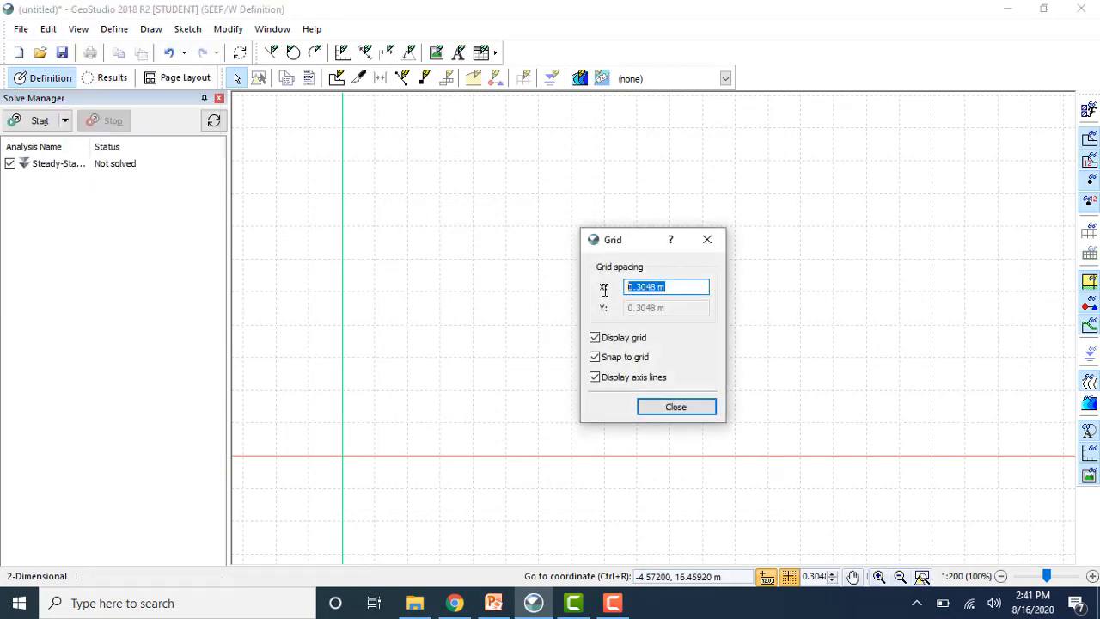
text(1)
click(680, 408)
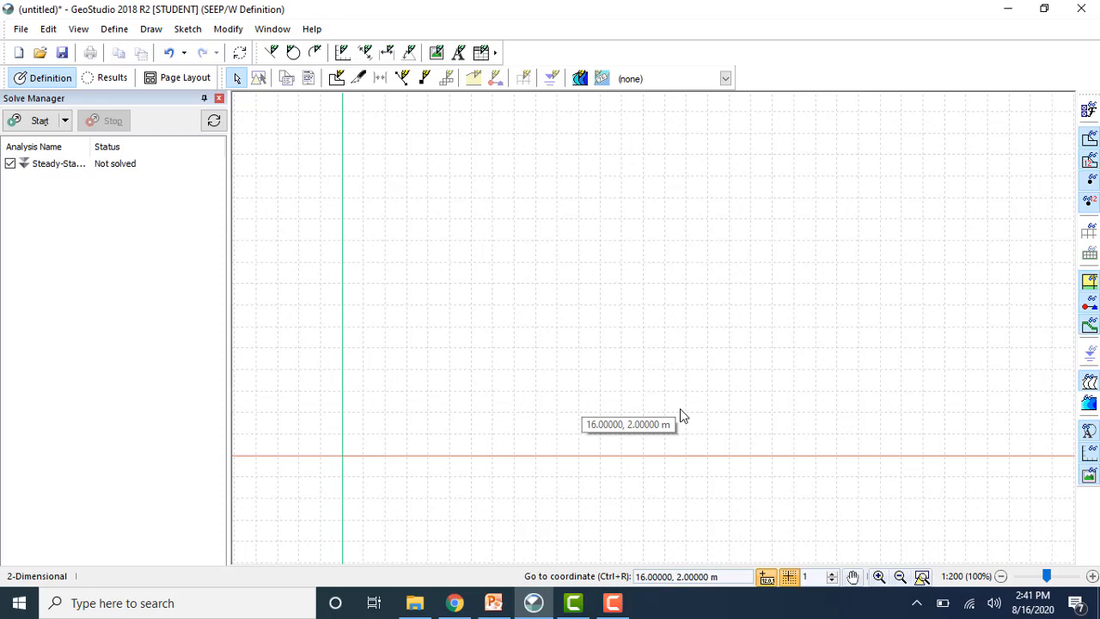
Step: Sketch axes with an X-axis range from -5 to 55 m and a manual increment of 5 m
click(188, 31)
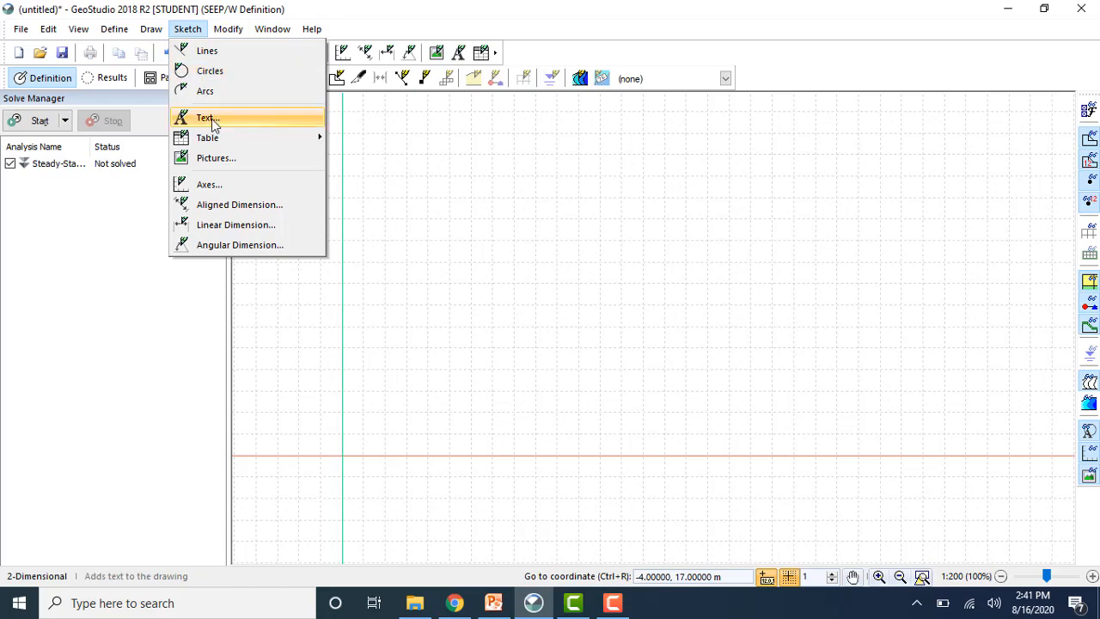
click(230, 184)
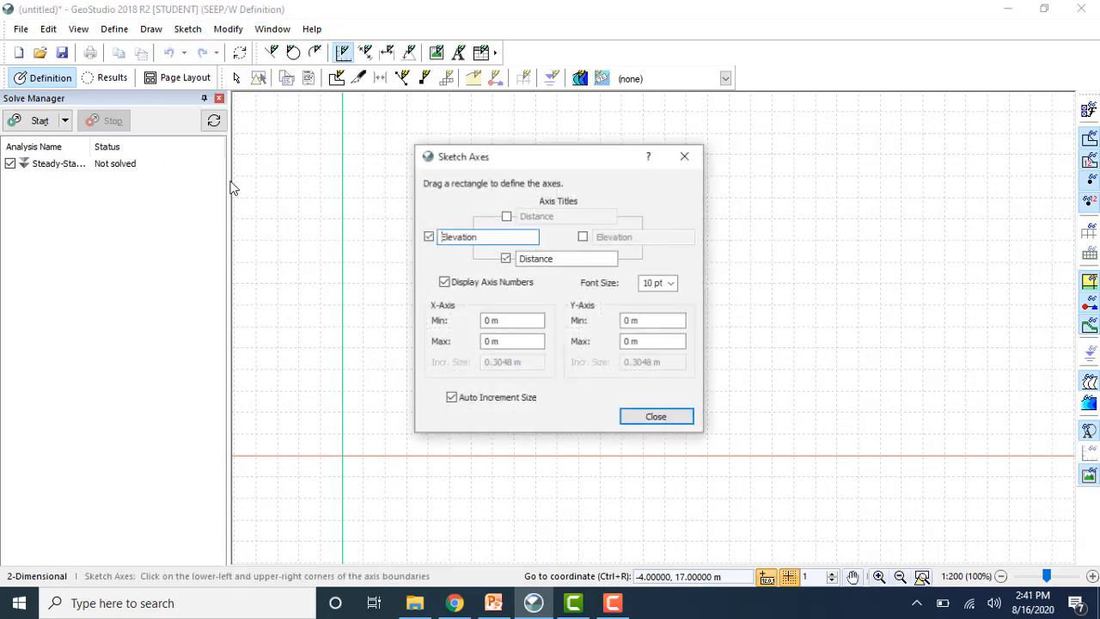
drag(494, 169, 404, 159)
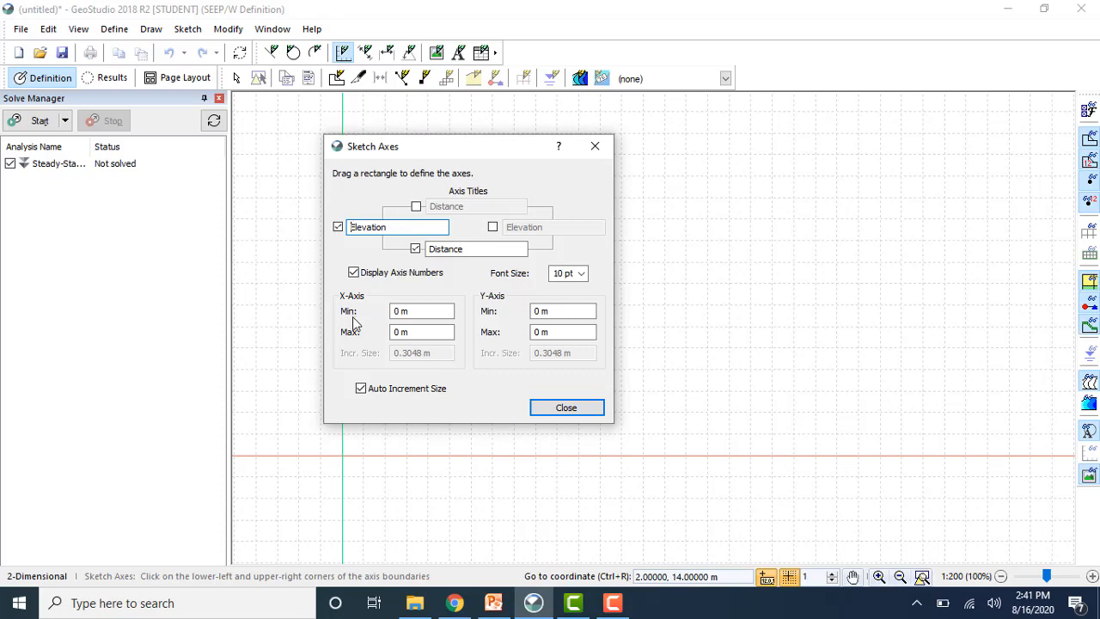
click(399, 315)
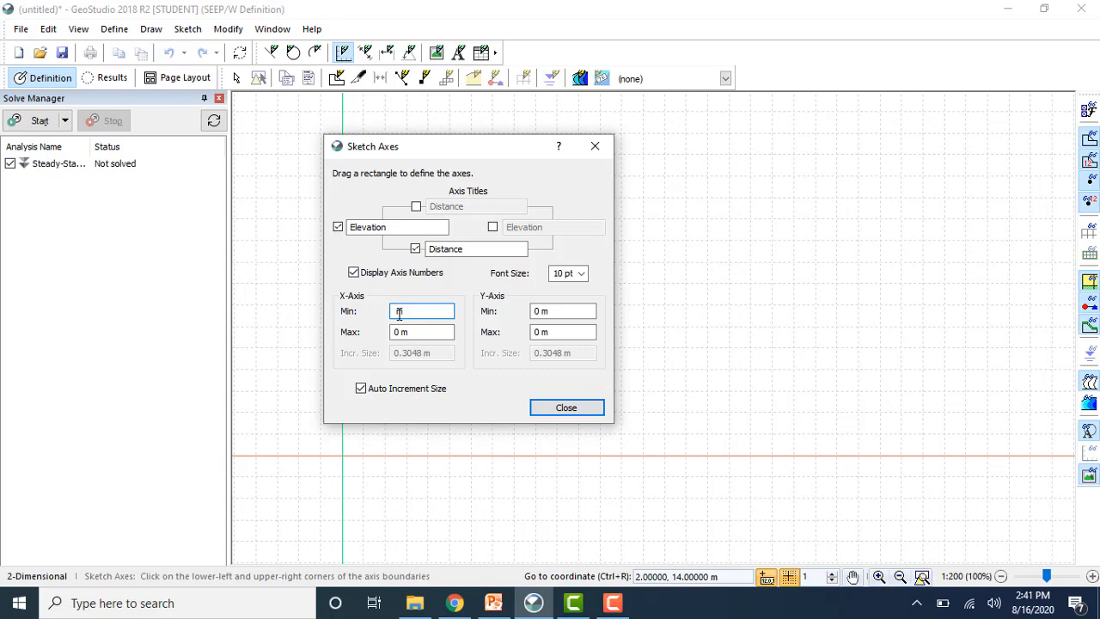
double_click(399, 315)
text(-5)
click(428, 332)
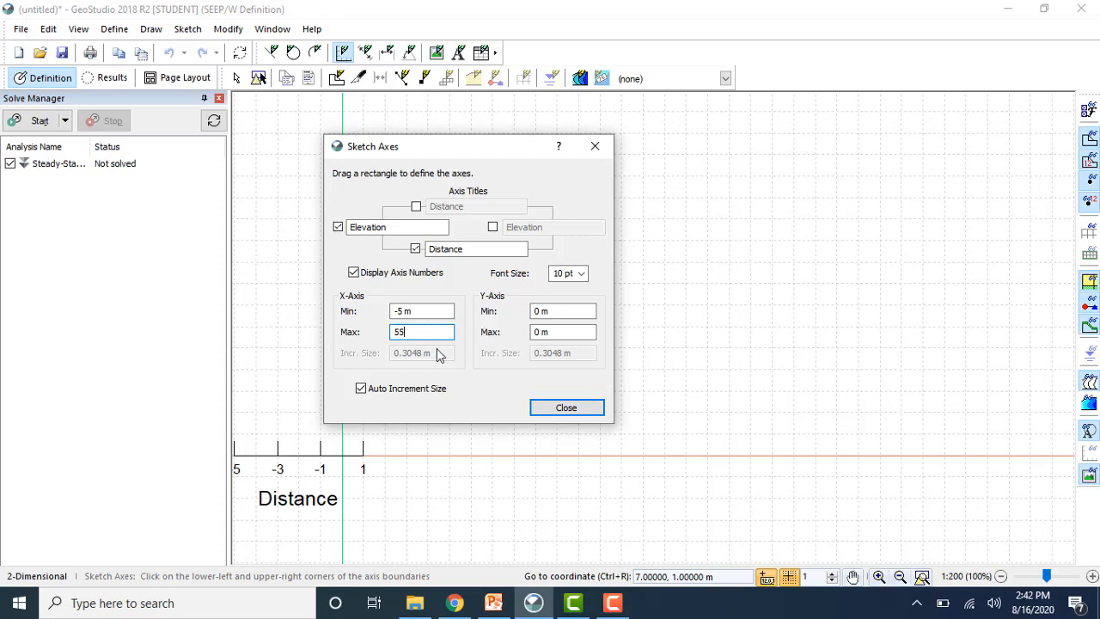
click(362, 389)
drag(430, 355, 378, 358)
text(5)
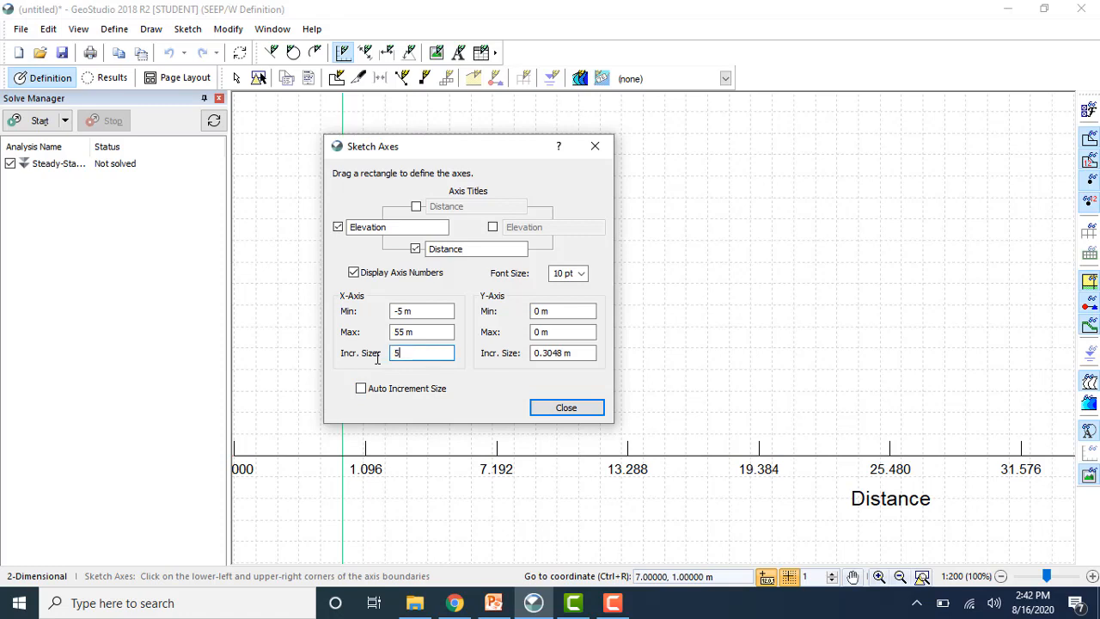
Step: Set the sketched Y-axis to range from -2 to 12 m with a 2 m increment
click(553, 311)
drag(553, 311, 539, 312)
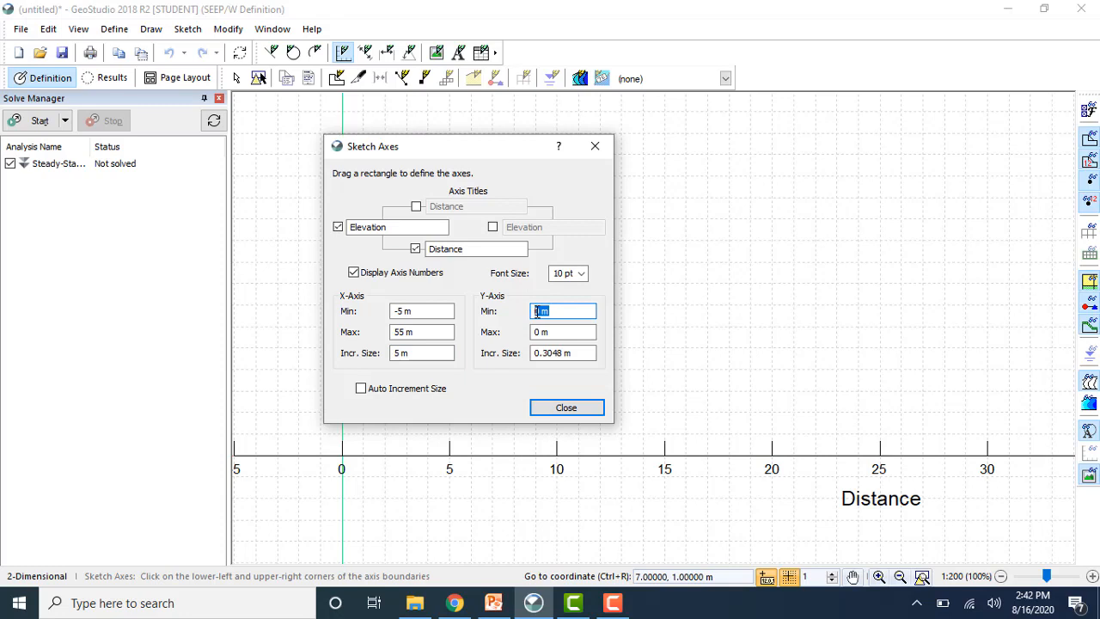
text(-2)
click(549, 331)
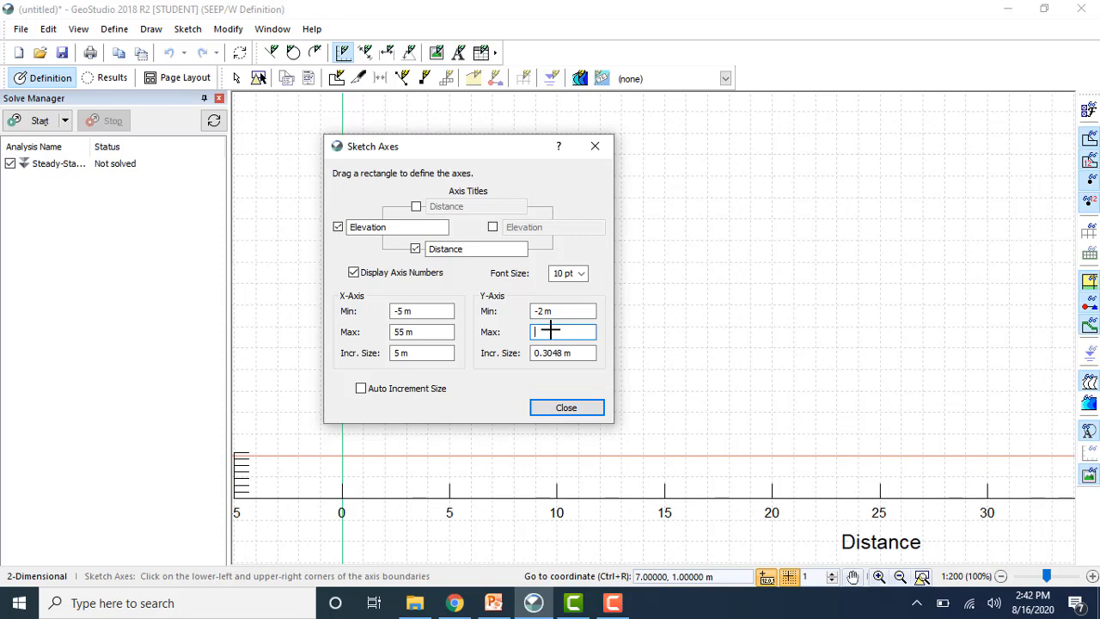
text(12)
click(571, 353)
click(573, 354)
drag(577, 353, 516, 353)
text(2)
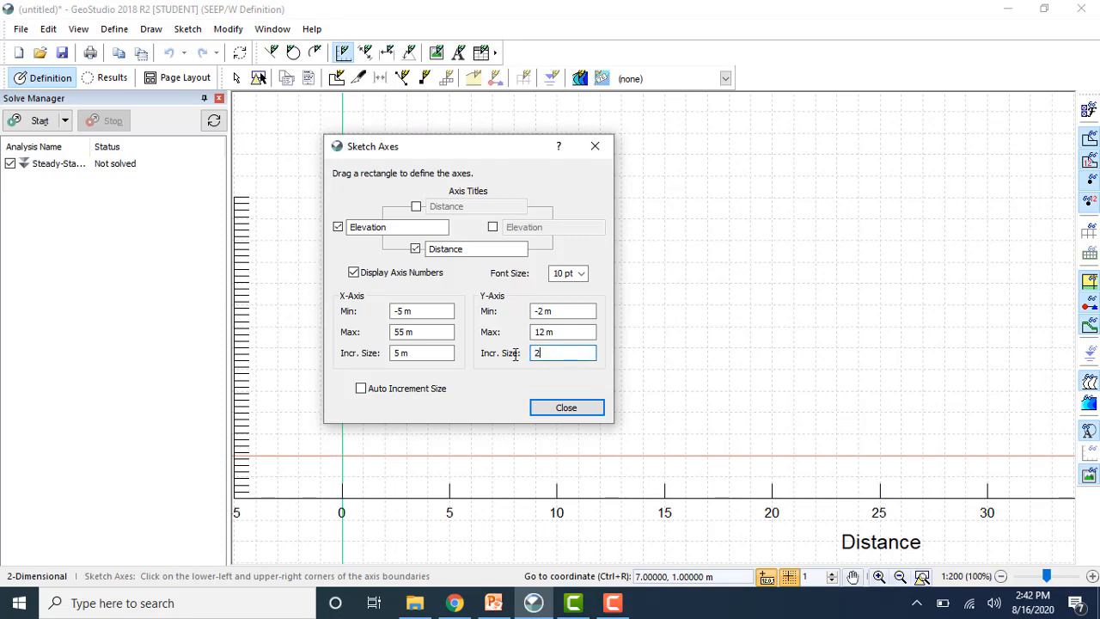
click(536, 332)
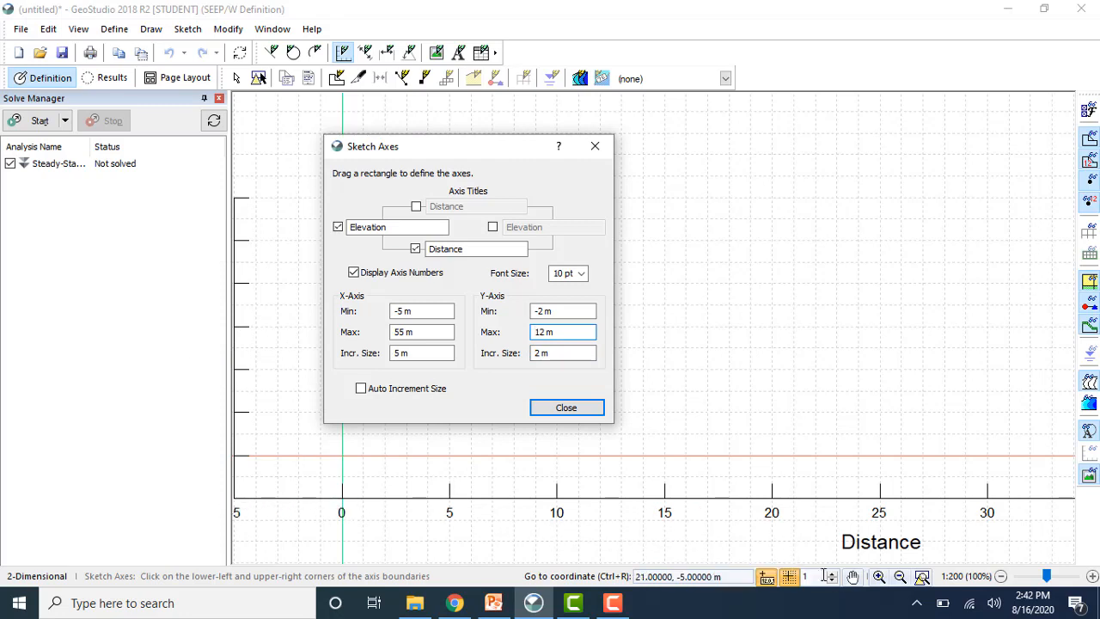
Step: Add the upper Distance axis and the right-hand Elevation axis to frame the drawing area on all sides
click(853, 576)
drag(675, 531, 724, 533)
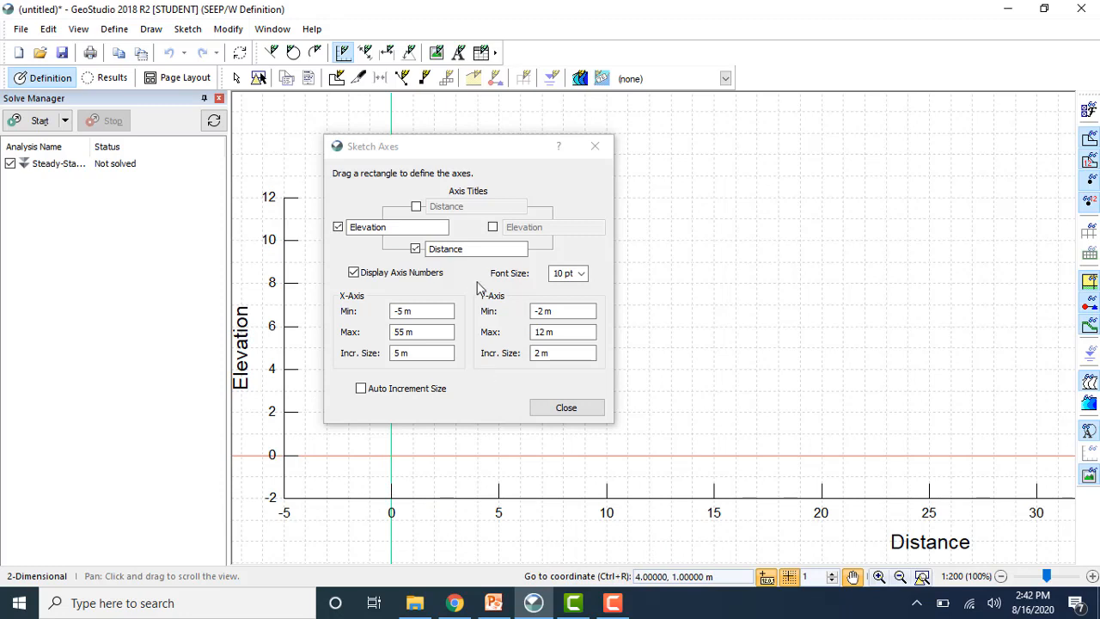
click(416, 207)
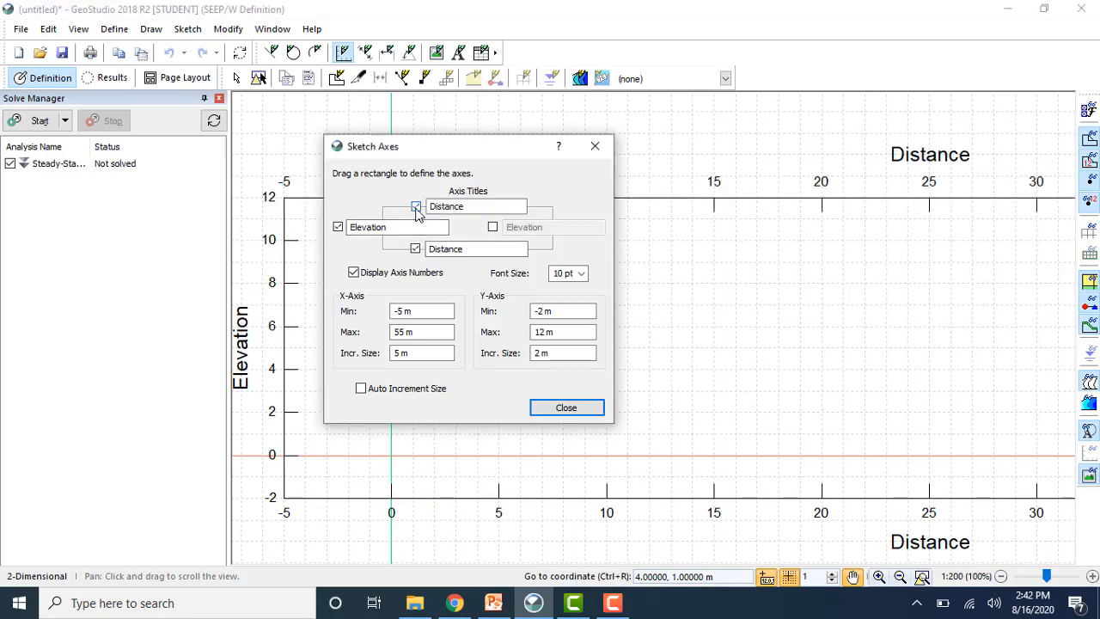
click(492, 227)
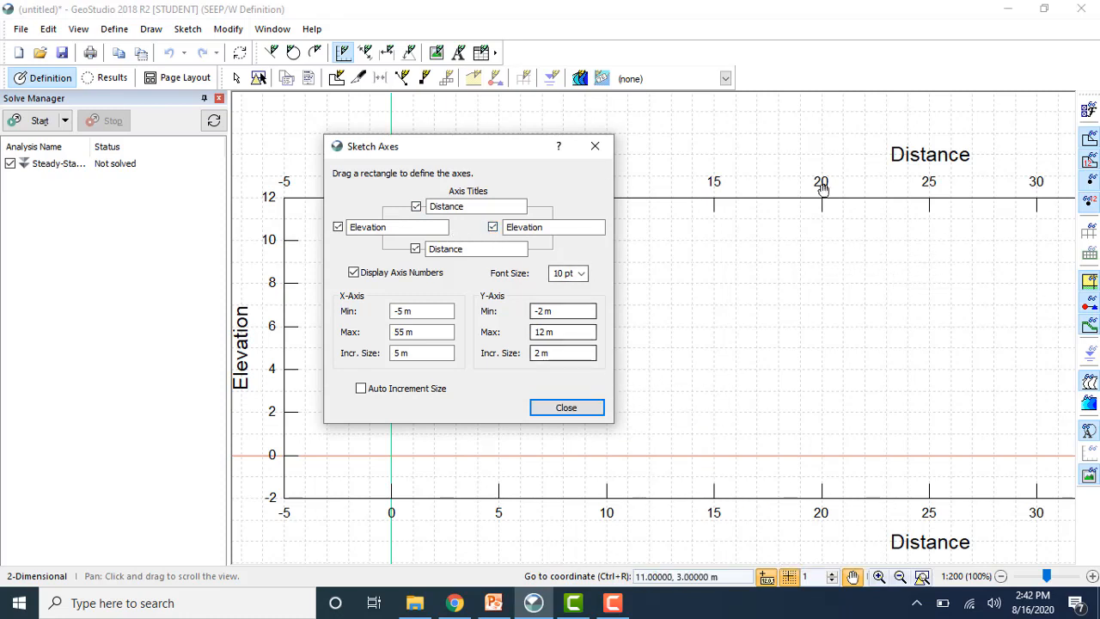
click(900, 577)
click(900, 577)
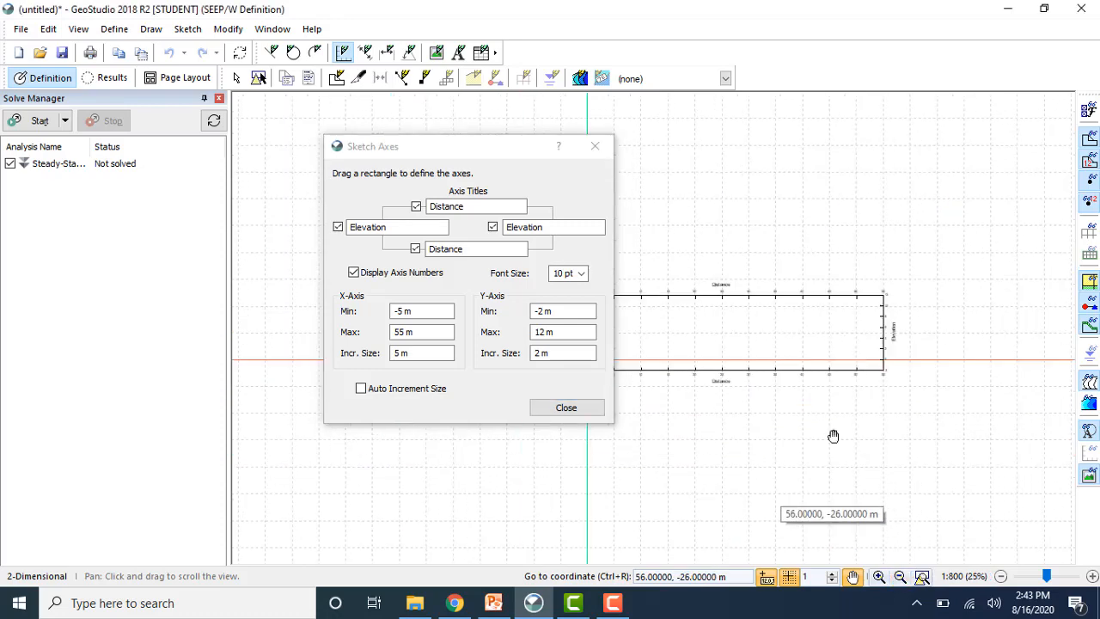
mouse_move(502, 150)
mouse_down()
mouse_move(817, 402)
mouse_move(456, 221)
mouse_up()
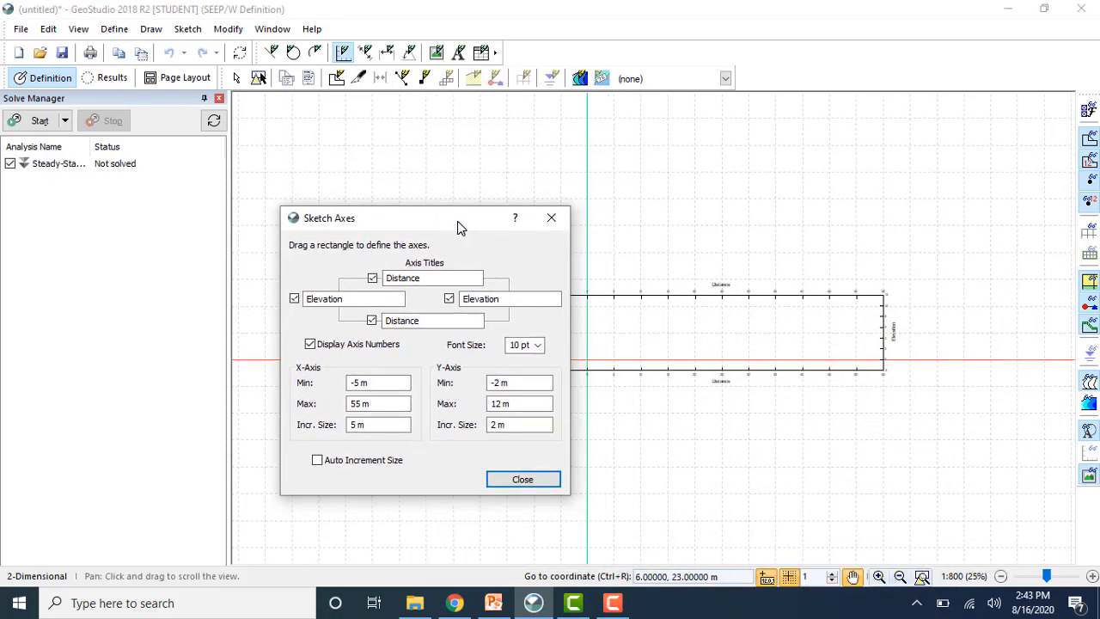
click(1093, 577)
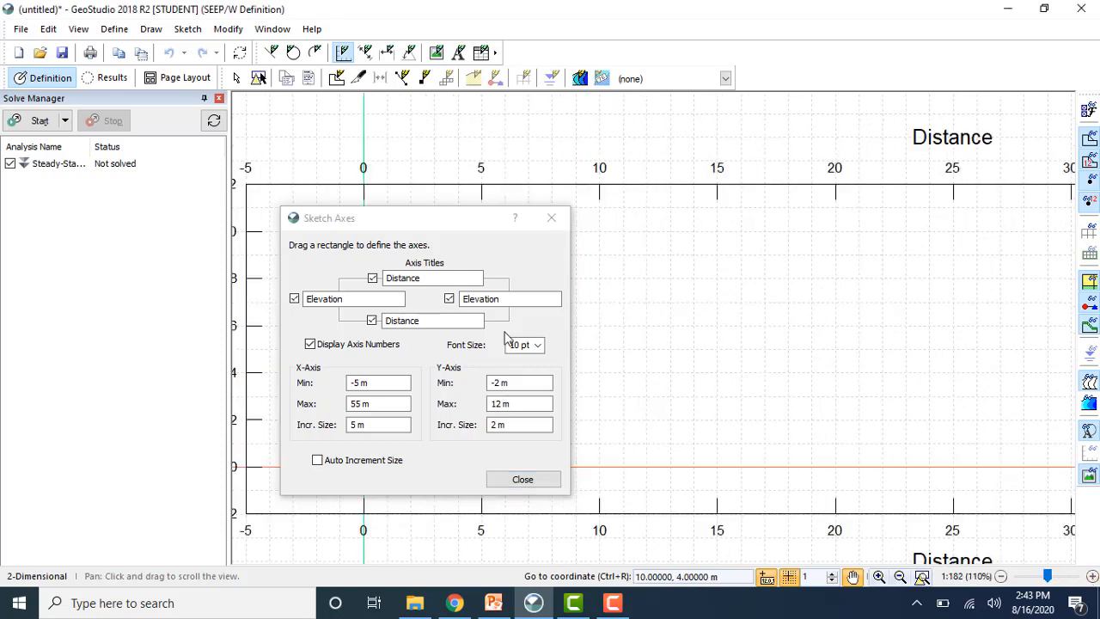
Step: Hide the left-hand Elevation axis and the lower Distance axis of the sketched axes
click(294, 298)
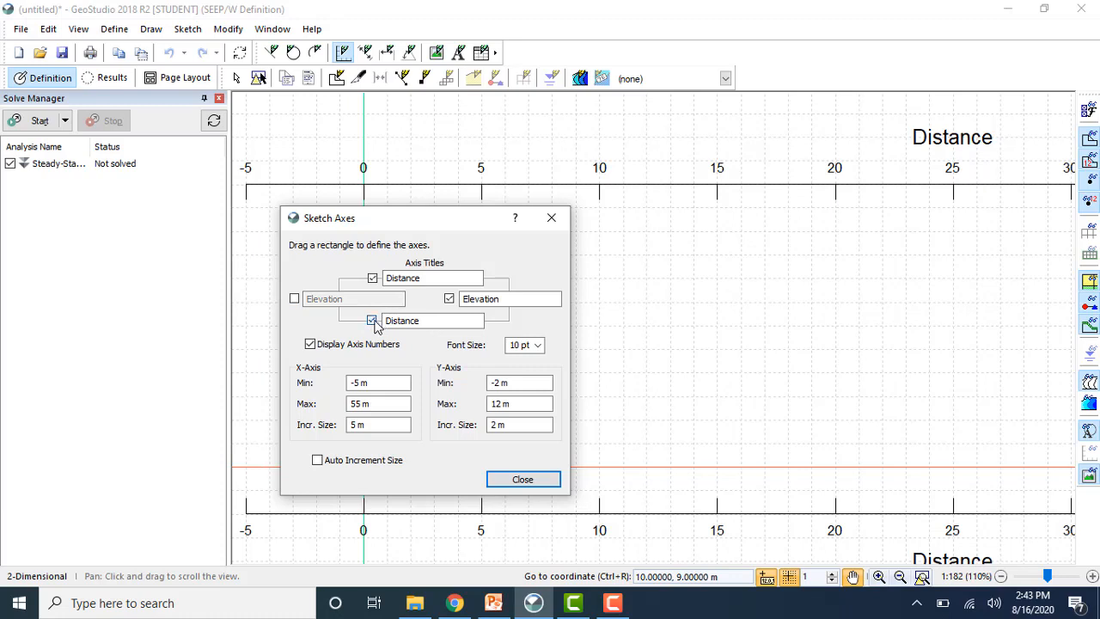
click(373, 322)
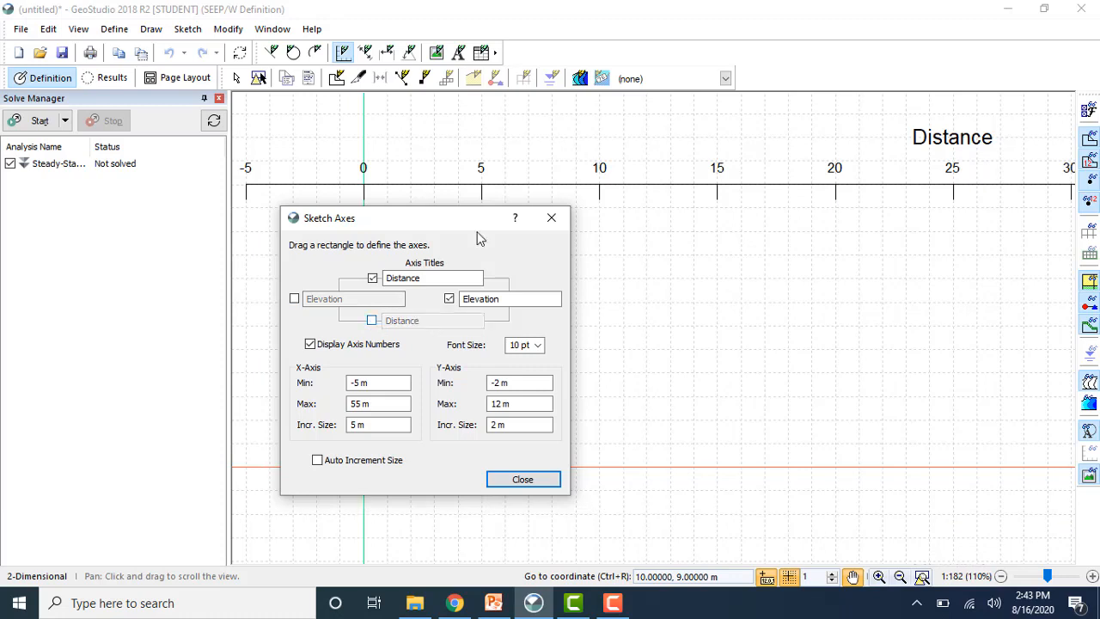
Step: Sketch the embankment's upstream slope as a line from (0, 0) to (24, 12) m
click(901, 576)
click(853, 577)
drag(939, 432, 809, 455)
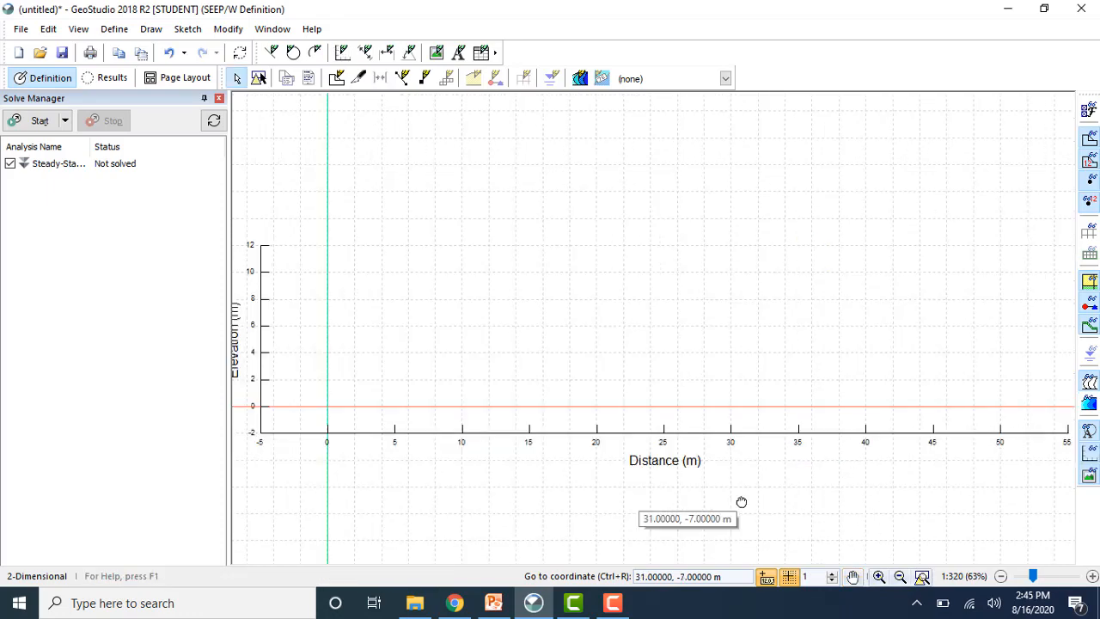
click(193, 34)
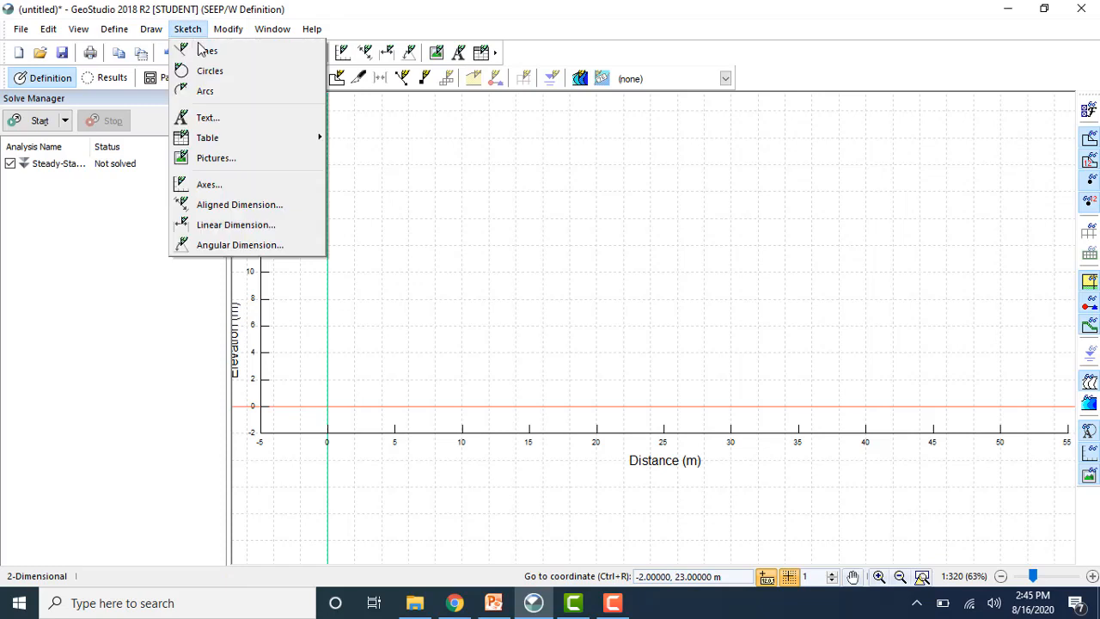
click(206, 50)
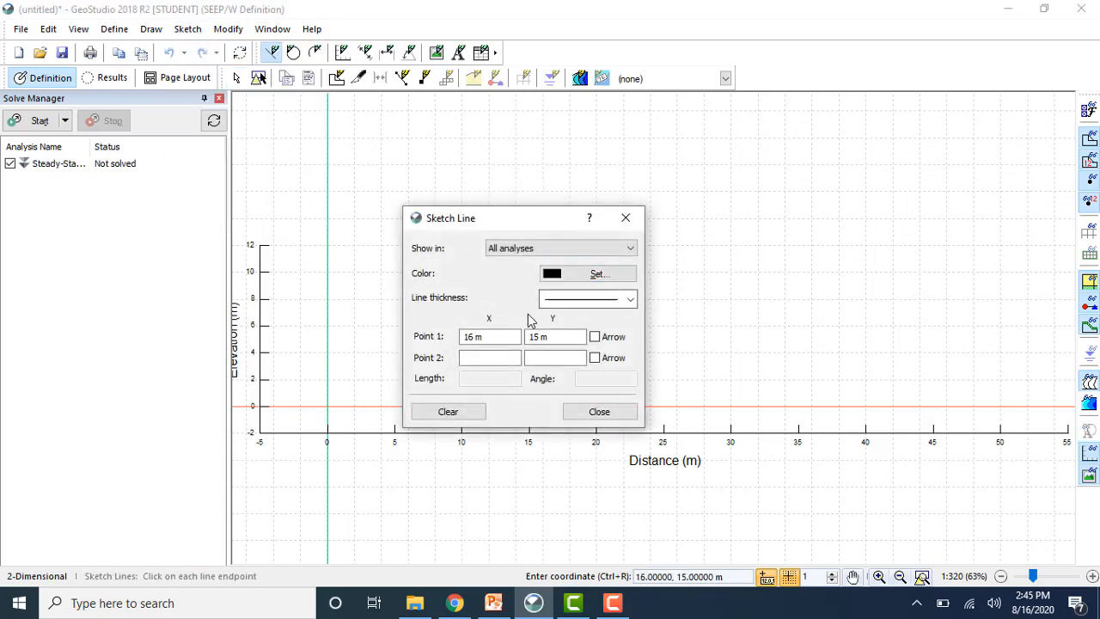
drag(497, 334, 458, 341)
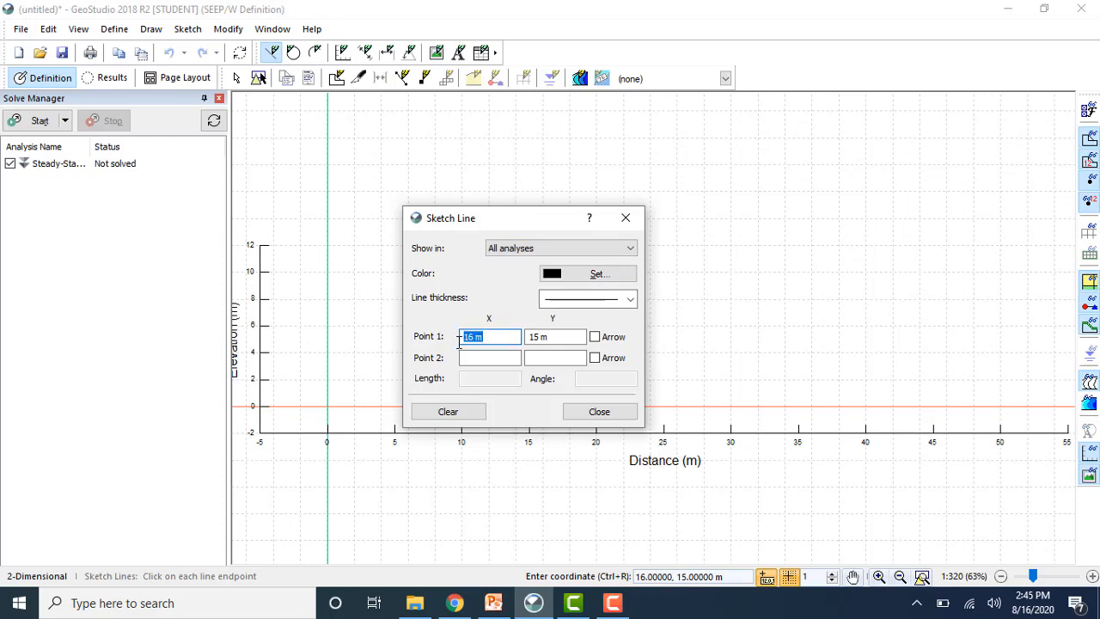
text(0)
click(546, 337)
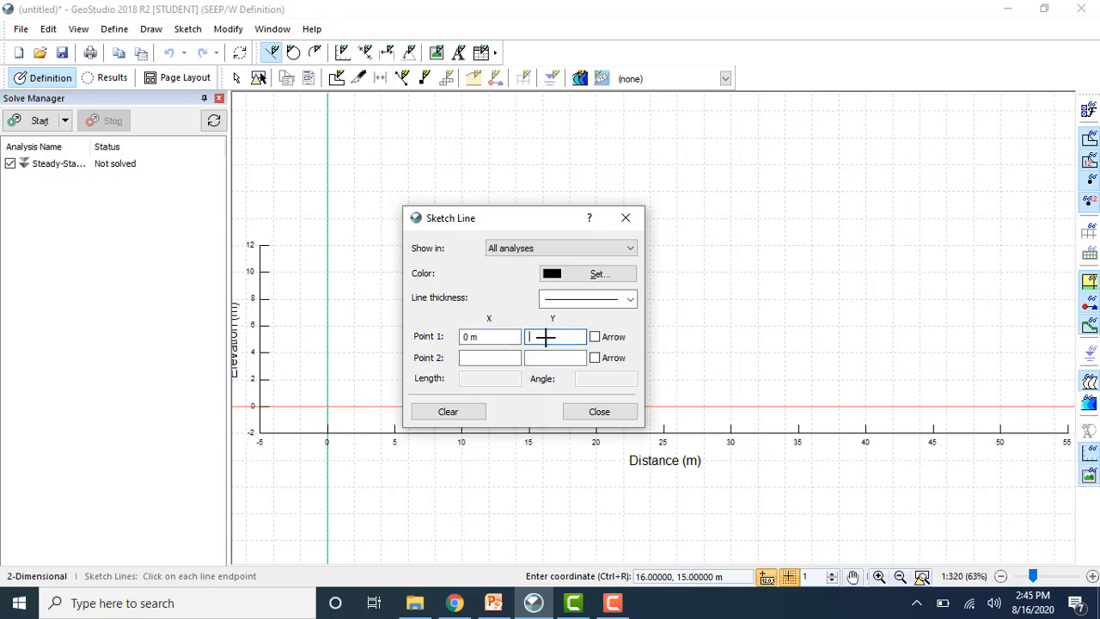
text(0)
click(494, 359)
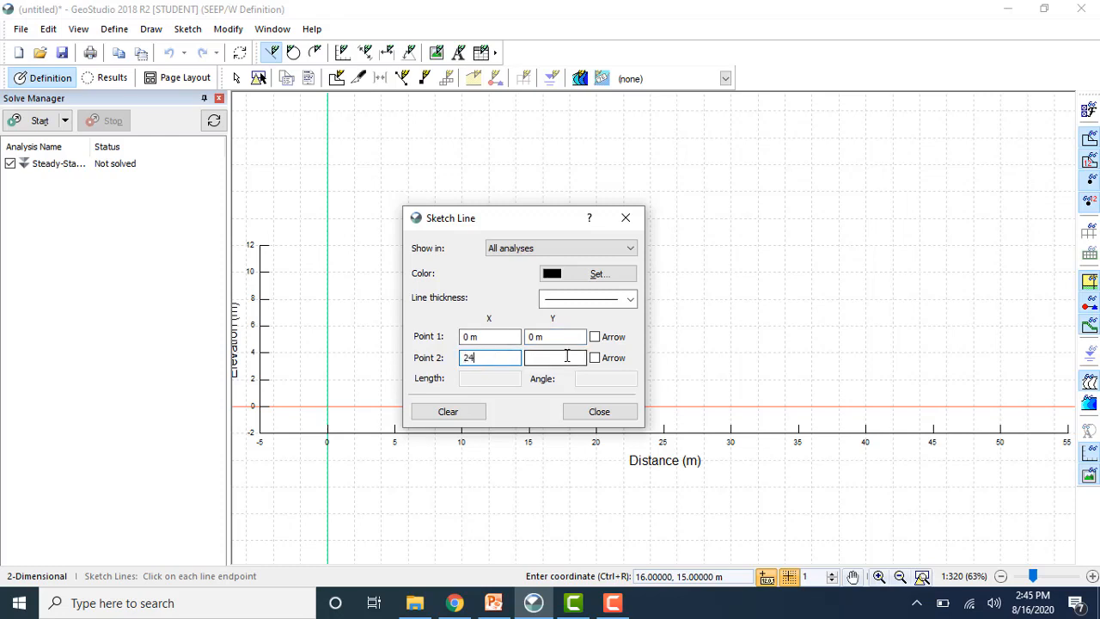
click(566, 356)
text(12)
click(593, 411)
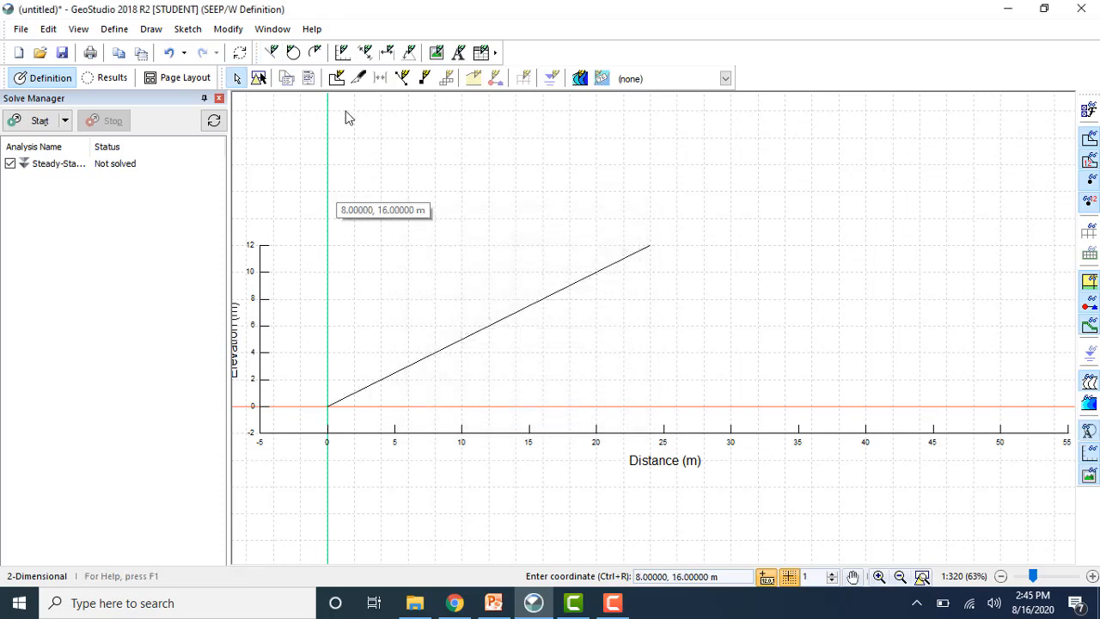
Step: Sketch the embankment crest as a line from (24, 12) to (29, 12) m
click(271, 52)
drag(504, 336, 453, 336)
text(24)
click(546, 336)
text(12)
click(499, 356)
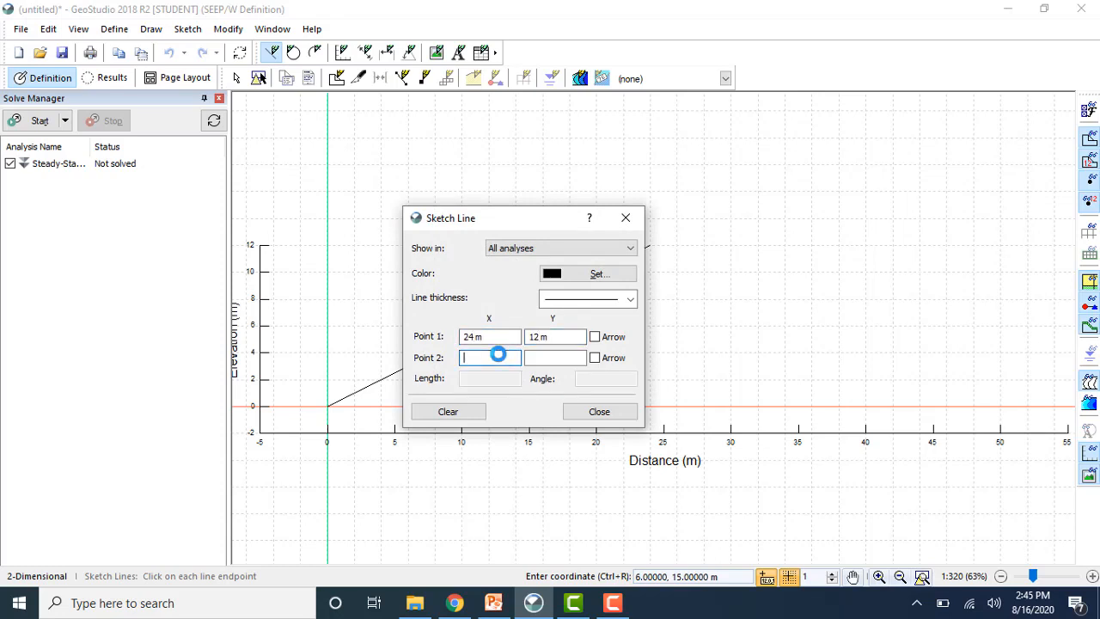
text(29)
click(540, 358)
click(593, 405)
Step: Sketch the downstream slope as a line from (29, 12) to (52, 0) m
click(272, 52)
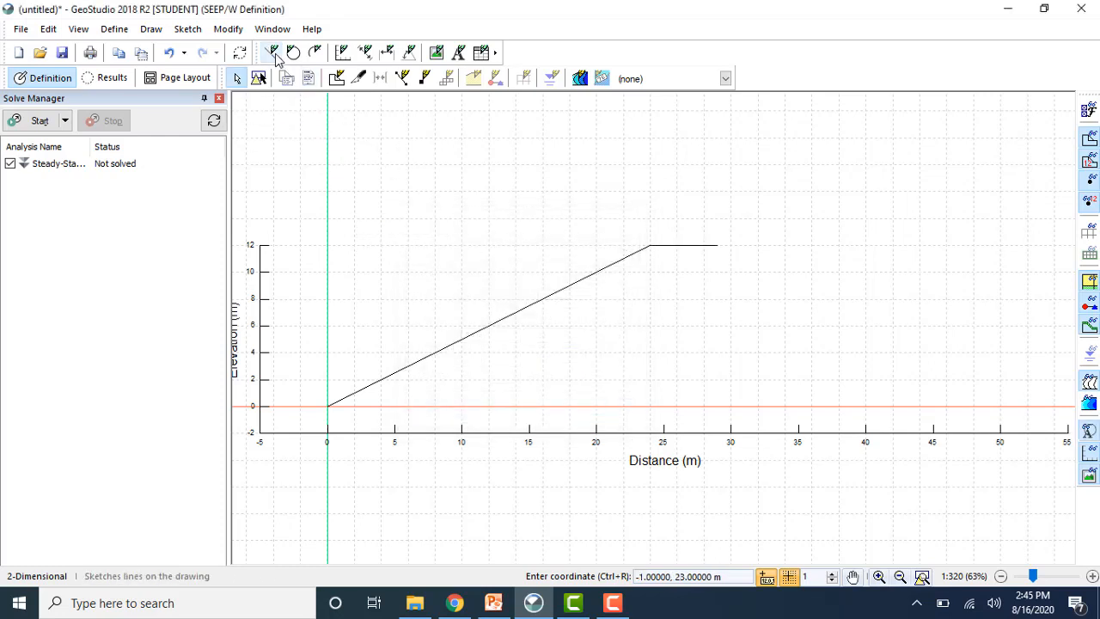
click(448, 191)
drag(496, 335, 454, 336)
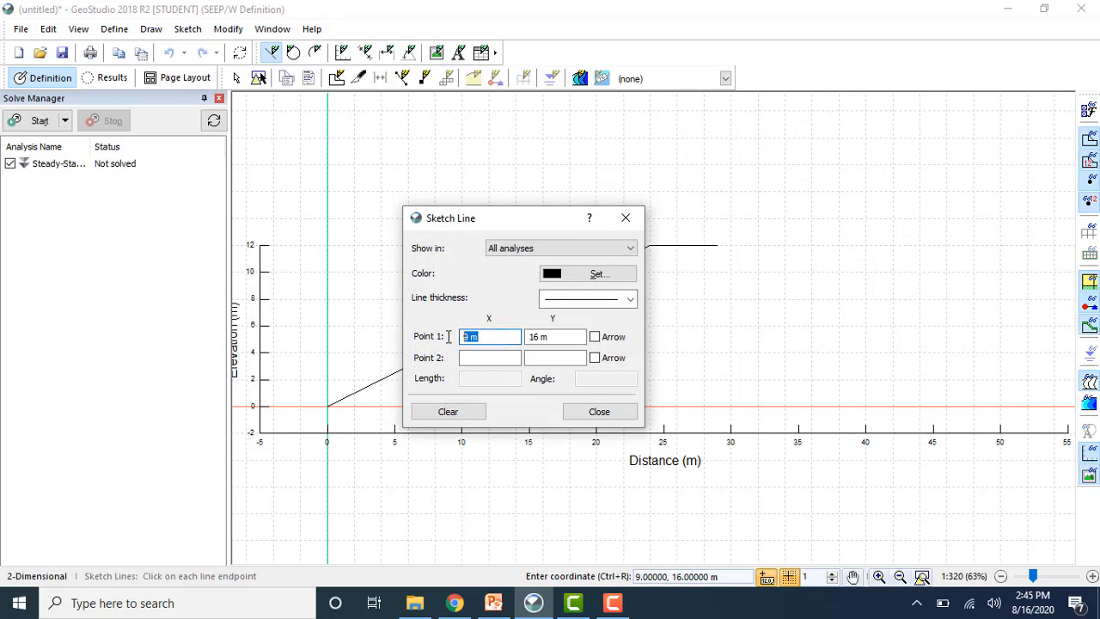
text(1)
click(551, 335)
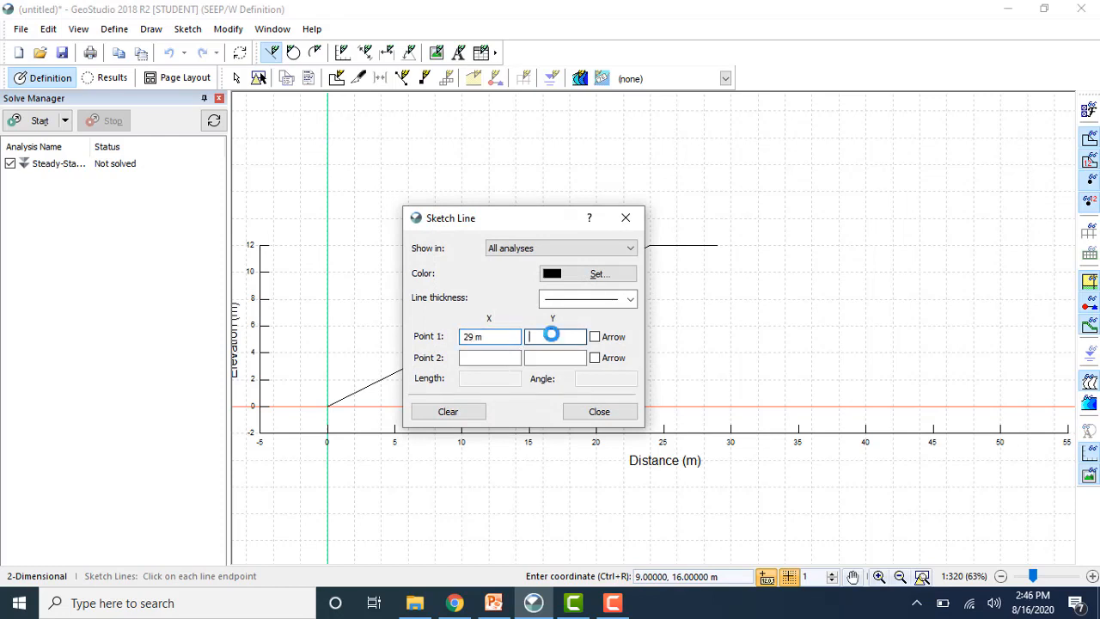
text(12)
click(470, 358)
text(52)
click(541, 361)
text(0)
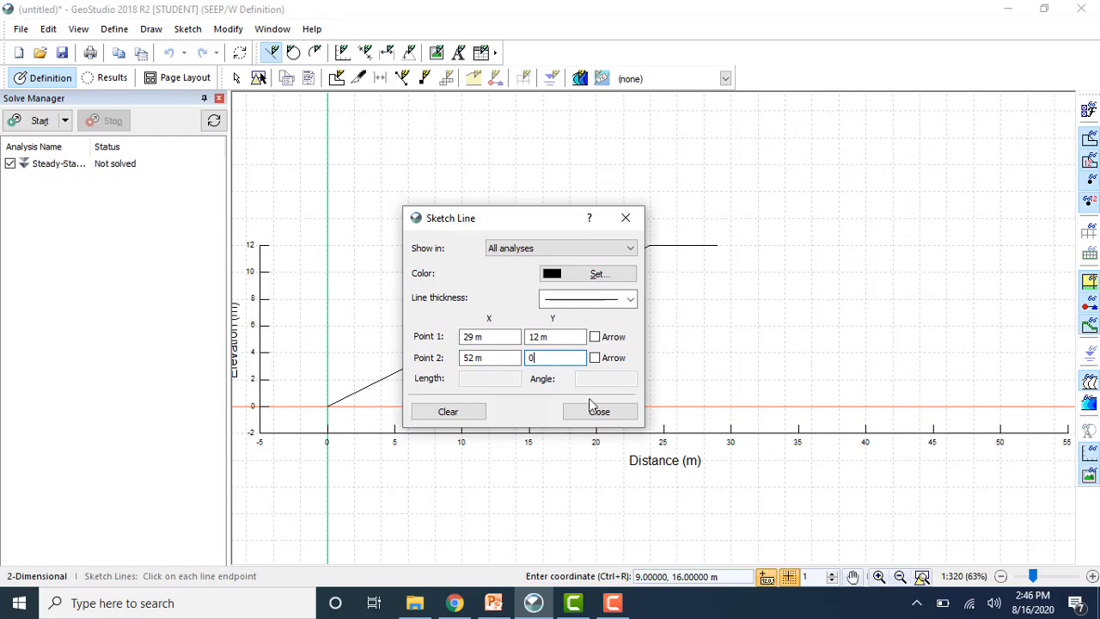
click(599, 411)
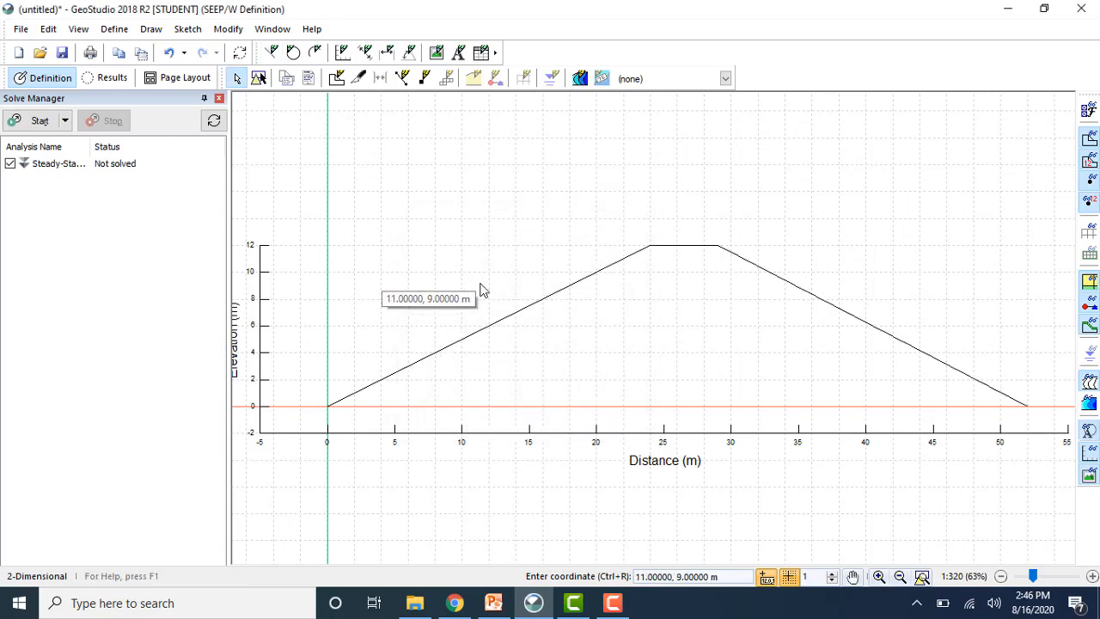
Step: Close the embankment outline with a base line sketched from (52, 0) to (0, 0) m
click(271, 53)
click(502, 336)
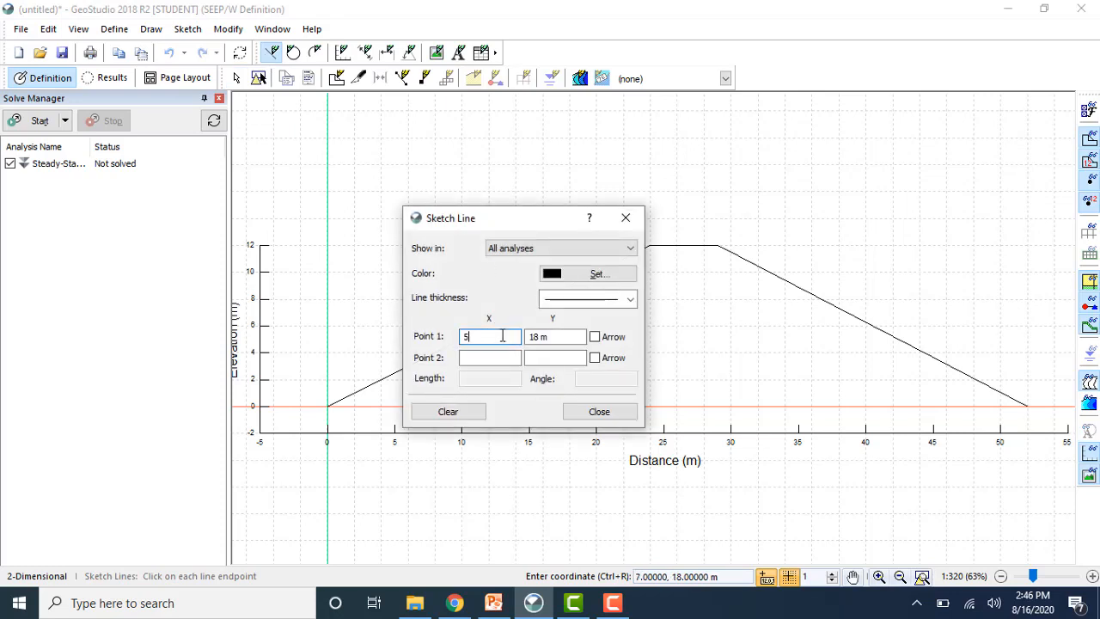
click(572, 338)
text(0)
click(499, 356)
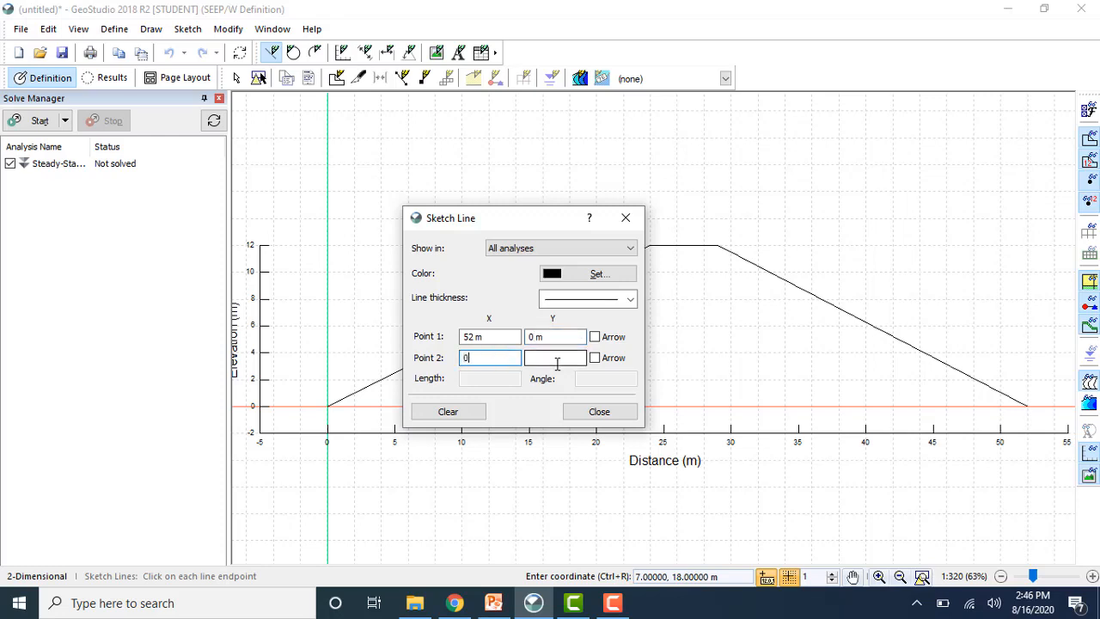
click(556, 362)
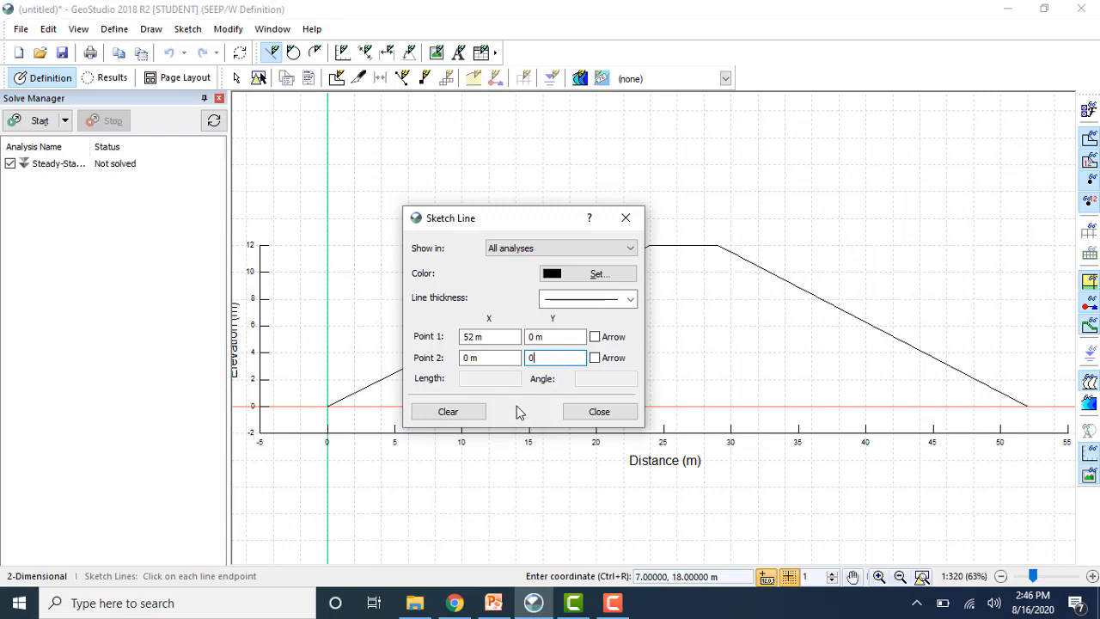
click(590, 413)
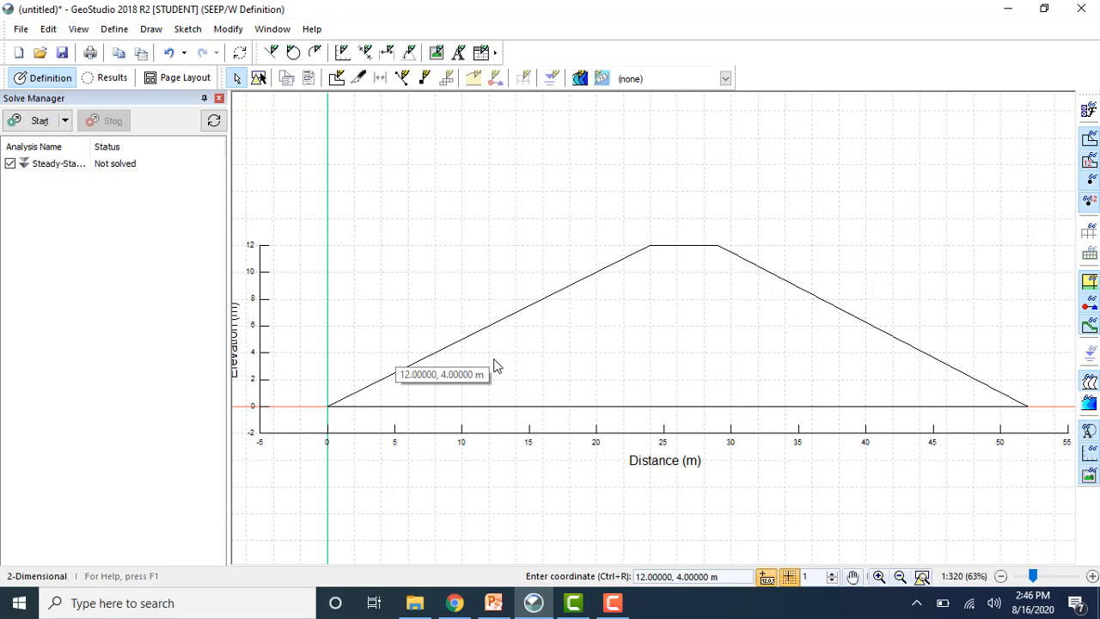
Step: Sketch the upstream water level as a horizontal line from (22, 11) to (0, 11) m
click(270, 58)
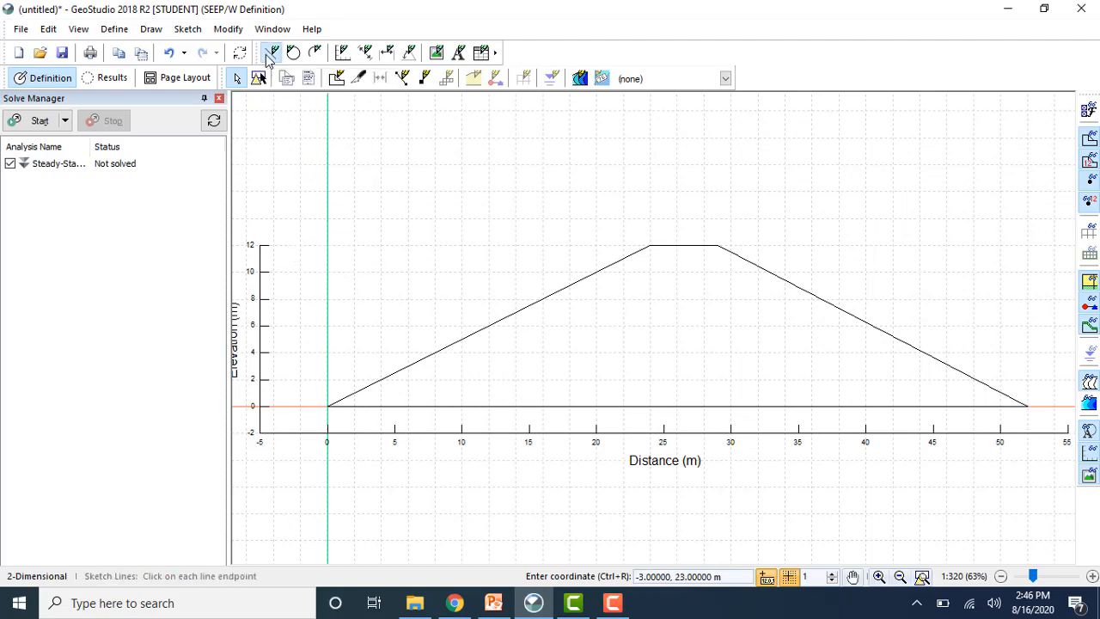
mouse_move(517, 219)
mouse_down()
mouse_move(463, 98)
mouse_move(347, 60)
mouse_move(305, 93)
mouse_move(293, 128)
mouse_up()
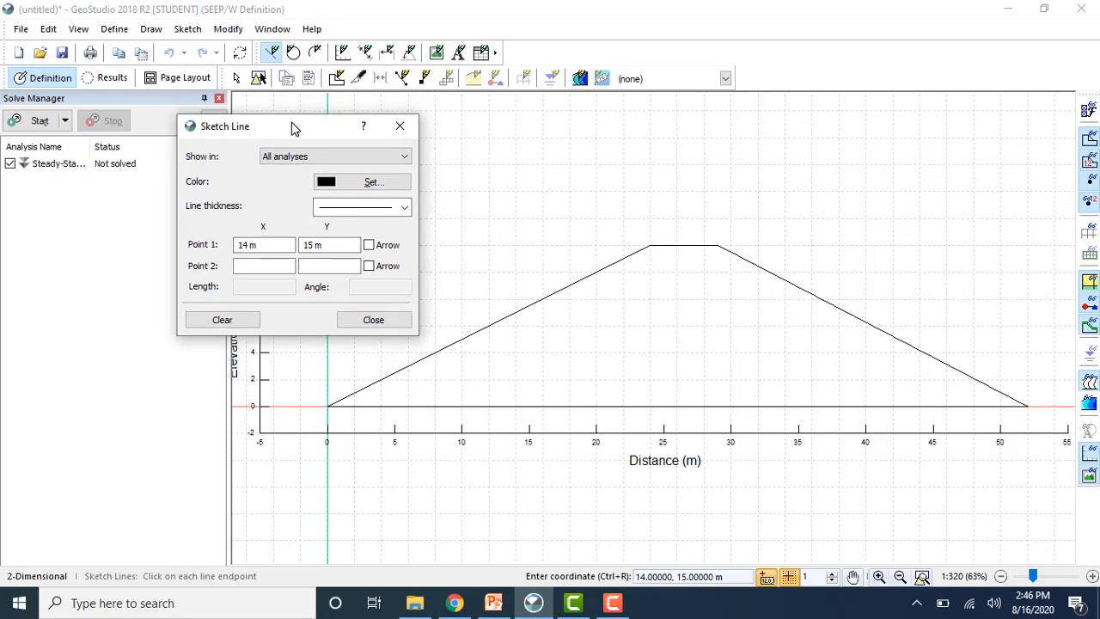
click(266, 244)
drag(266, 244, 231, 247)
text(22)
key(Tab)
key(BackSpace)
text(11)
click(273, 265)
text(0)
click(312, 266)
click(363, 327)
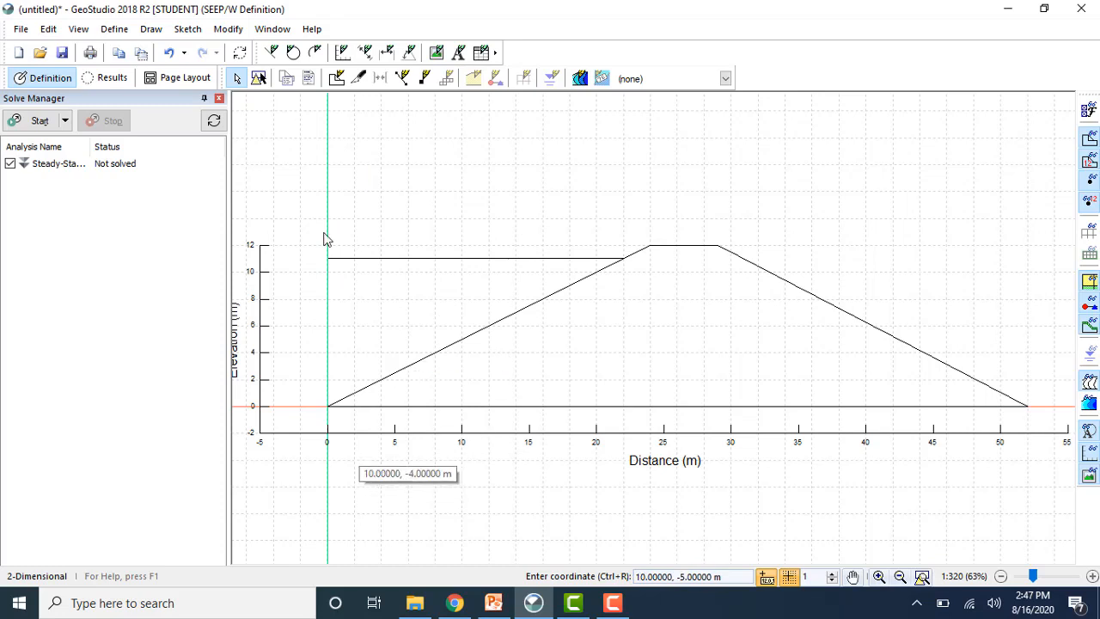
Step: Draw a polygonal domain region over the embankment outline through (0, 0), (24, 12), (29, 12) and (52, 0) m
click(152, 33)
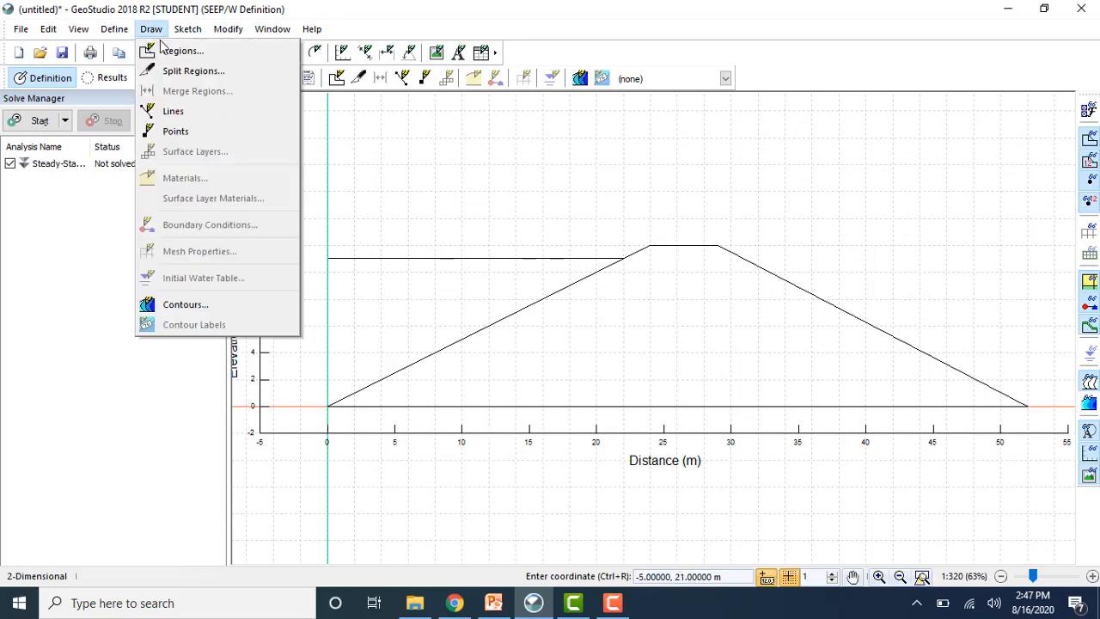
click(168, 50)
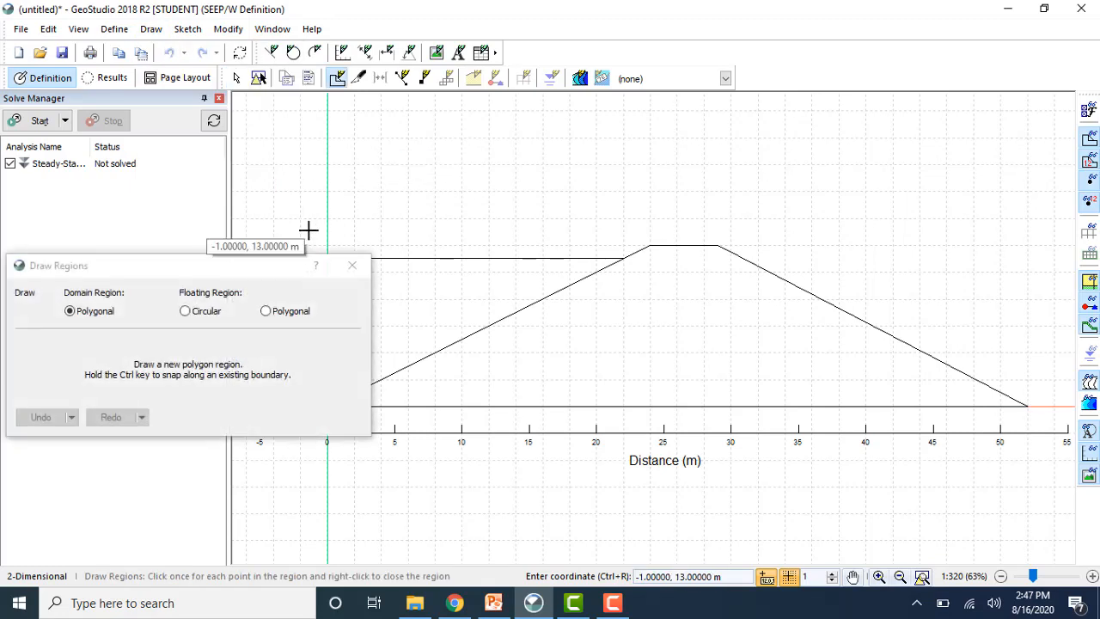
mouse_move(297, 266)
mouse_down()
mouse_move(398, 191)
mouse_move(436, 129)
mouse_up()
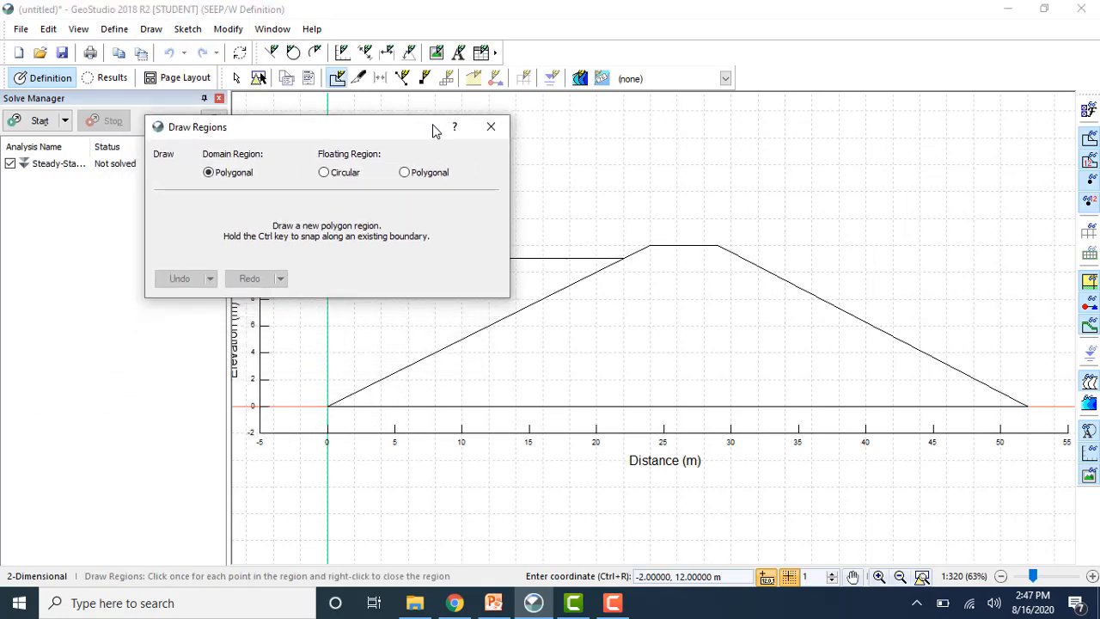
click(327, 405)
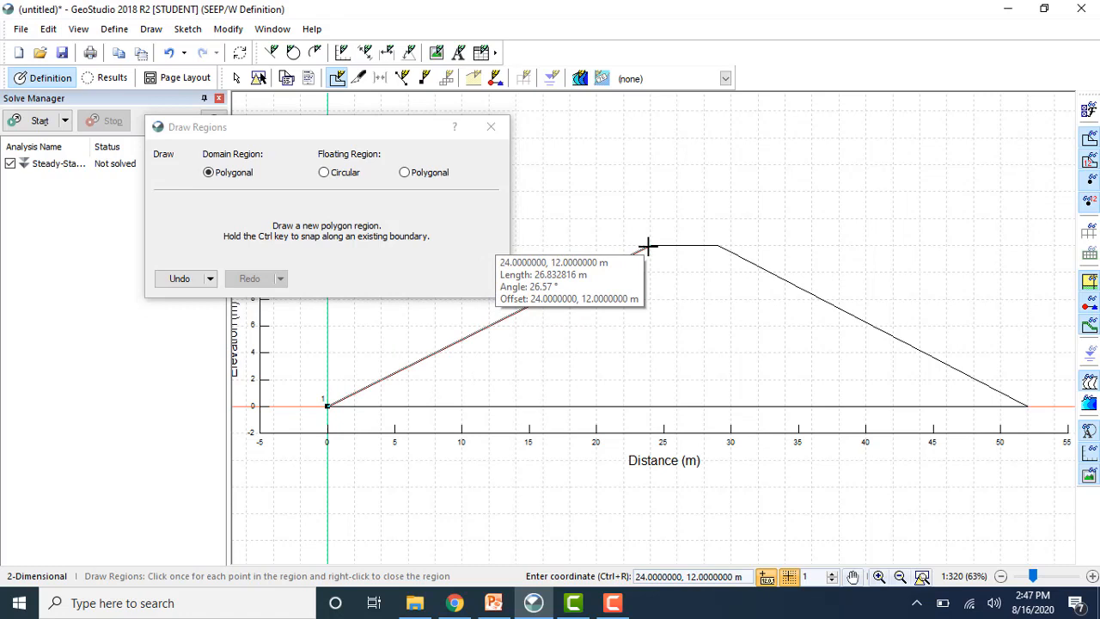
click(648, 246)
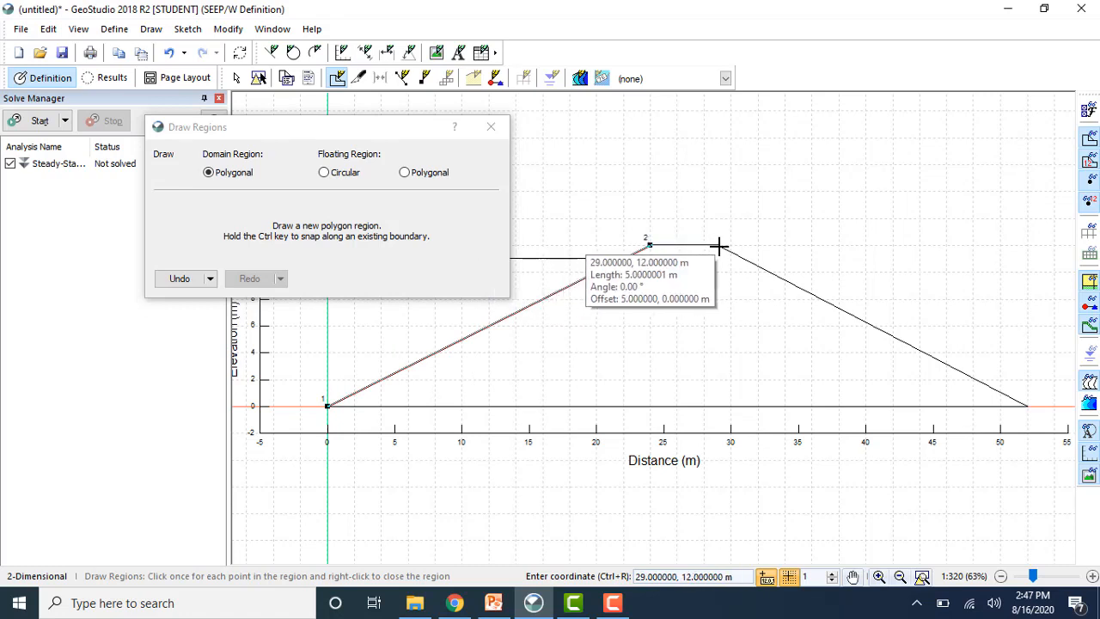
click(719, 246)
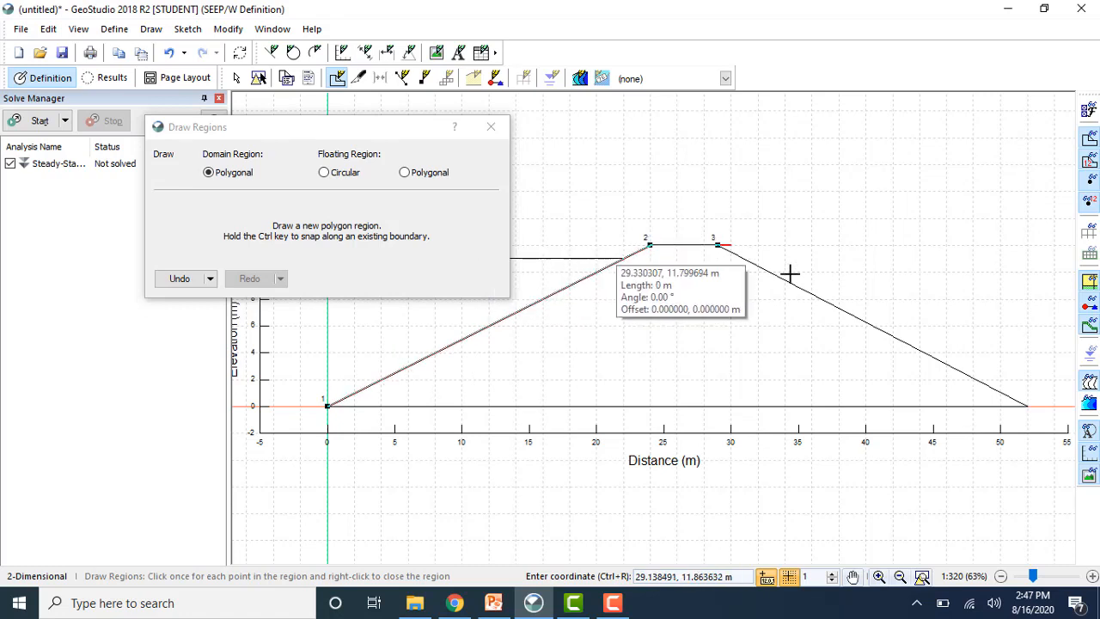
click(1025, 406)
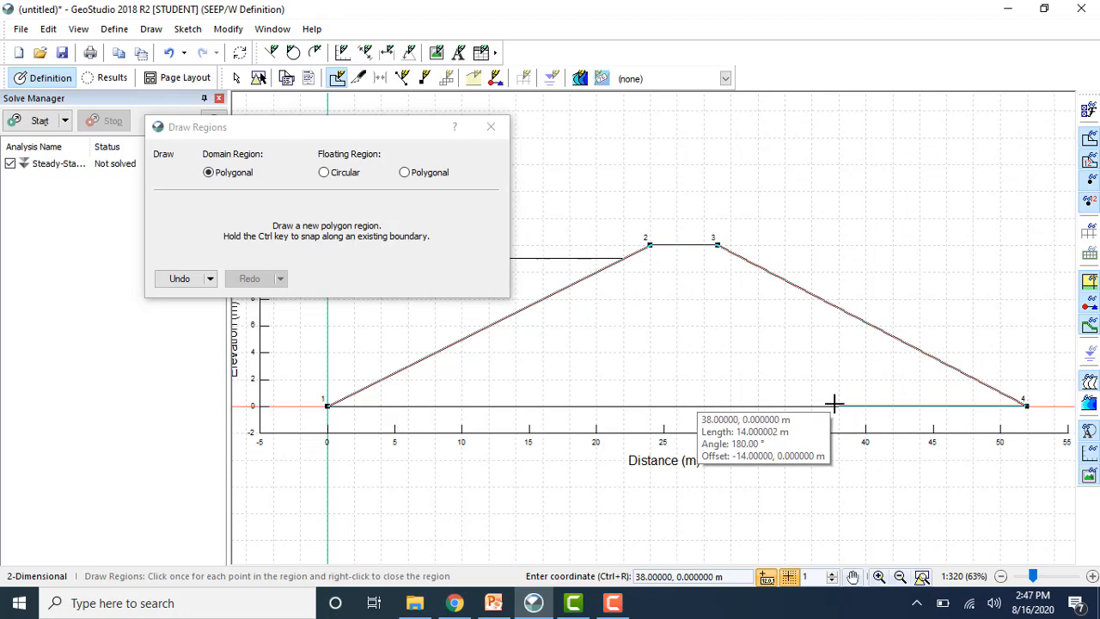
click(327, 407)
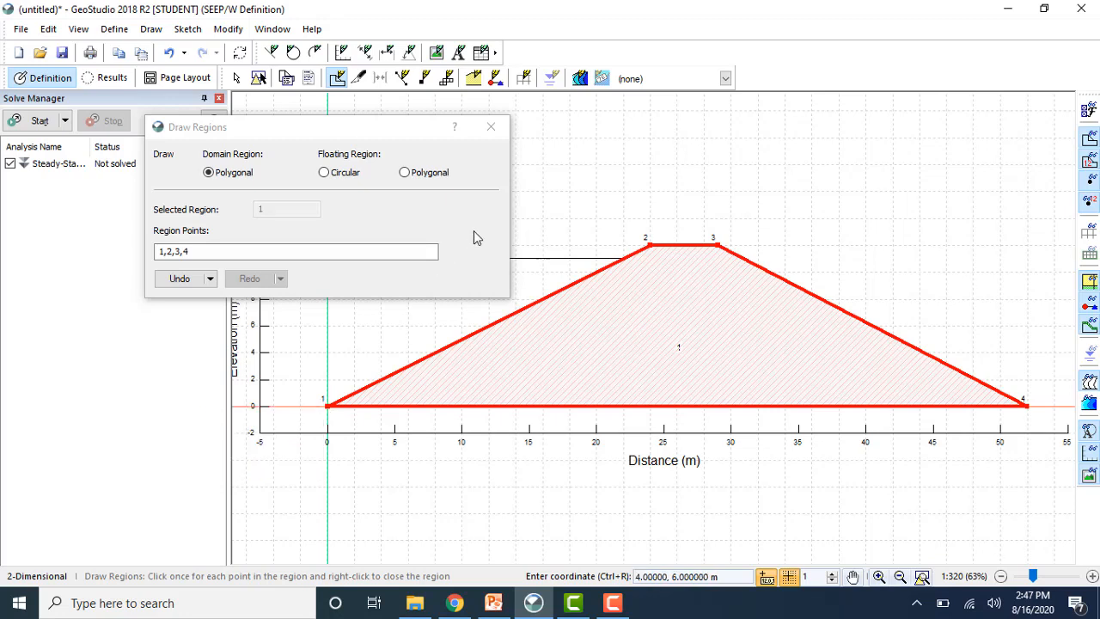
click(491, 128)
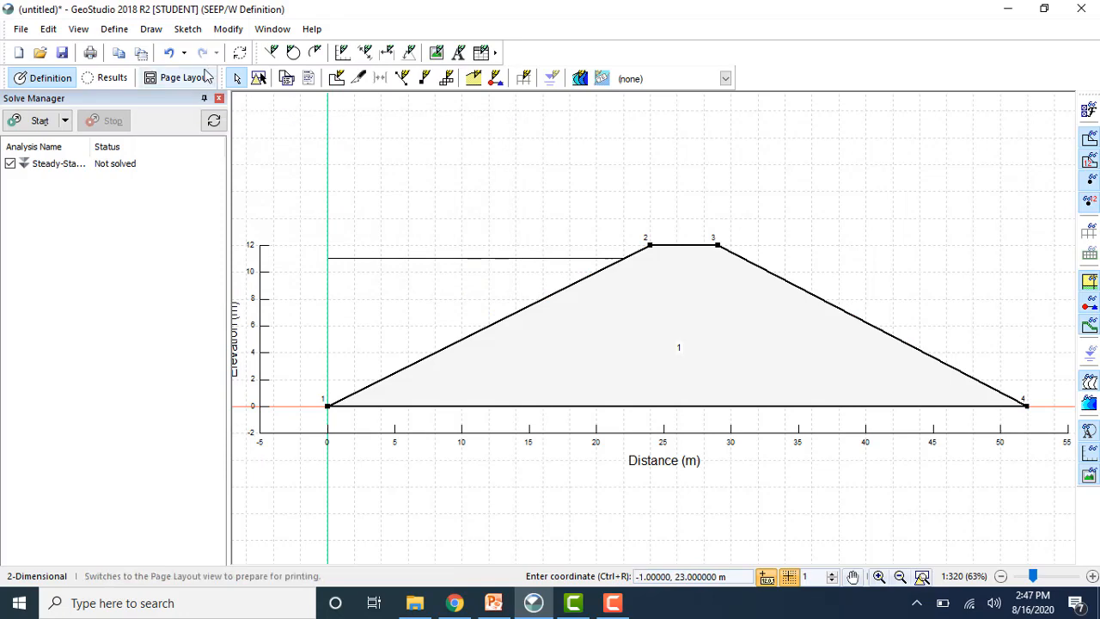
Step: Add a new material named "Embankment Fill" with the Saturated / Unsaturated hydraulic model
click(119, 34)
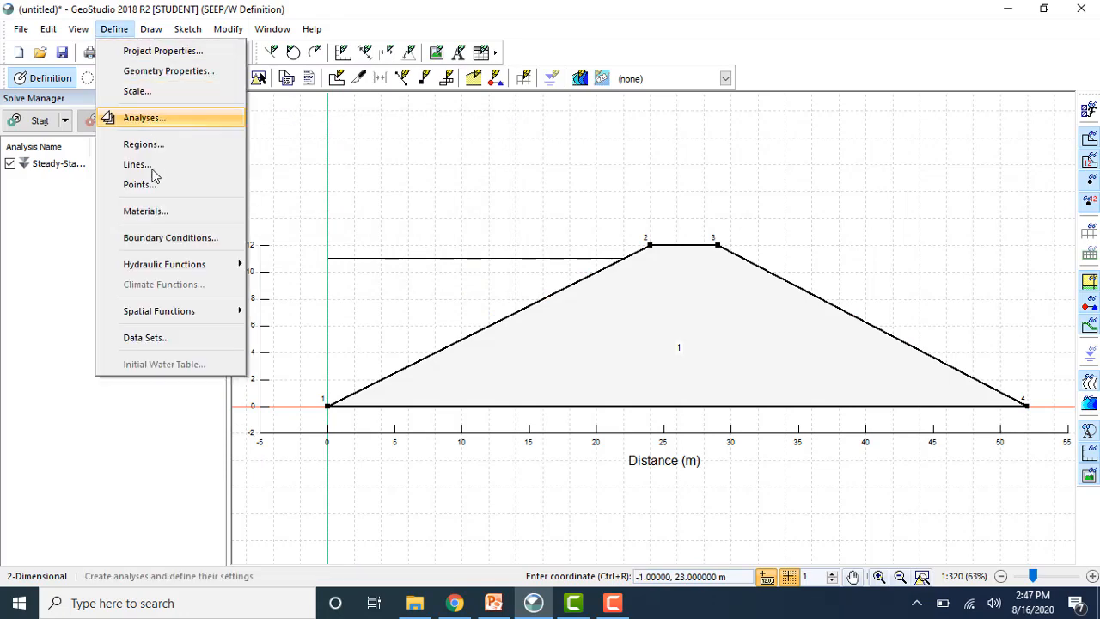
click(166, 211)
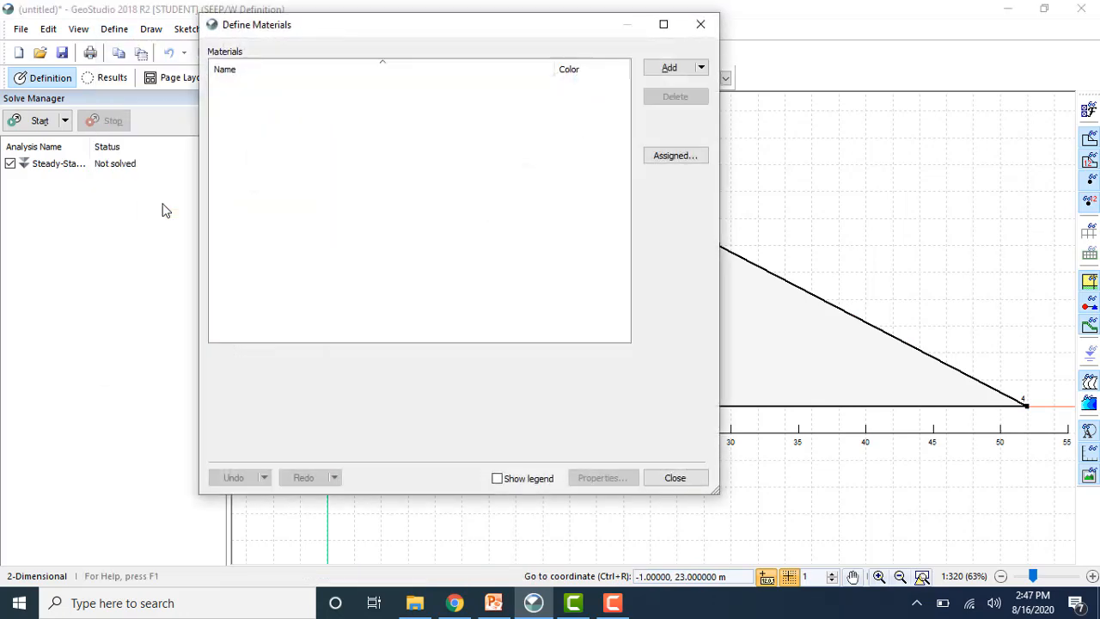
click(662, 76)
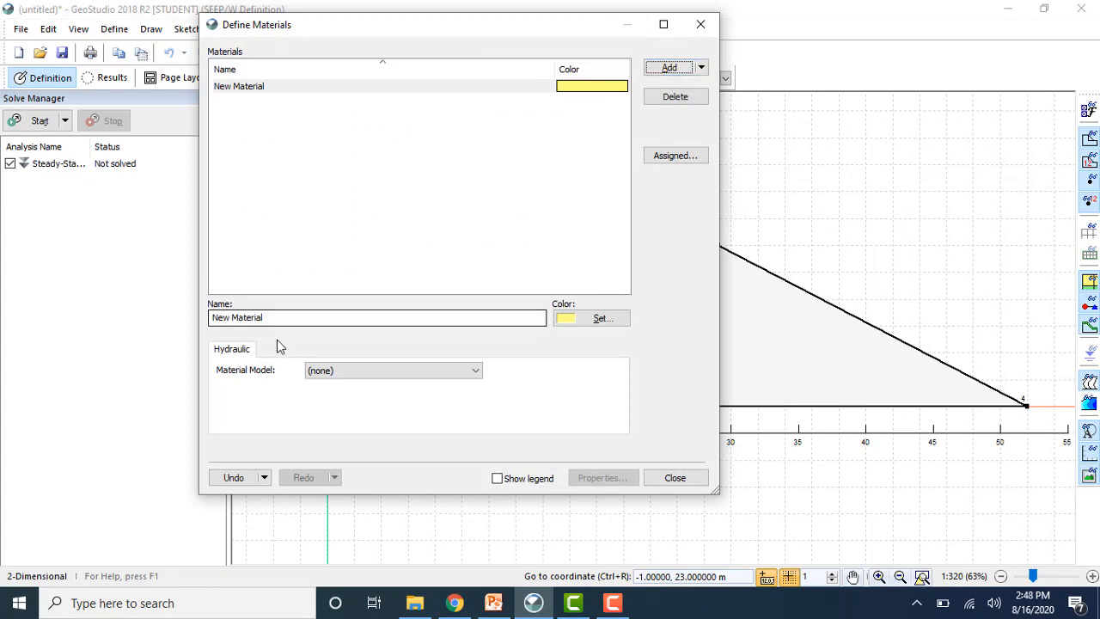
drag(278, 317, 192, 320)
text(Emb)
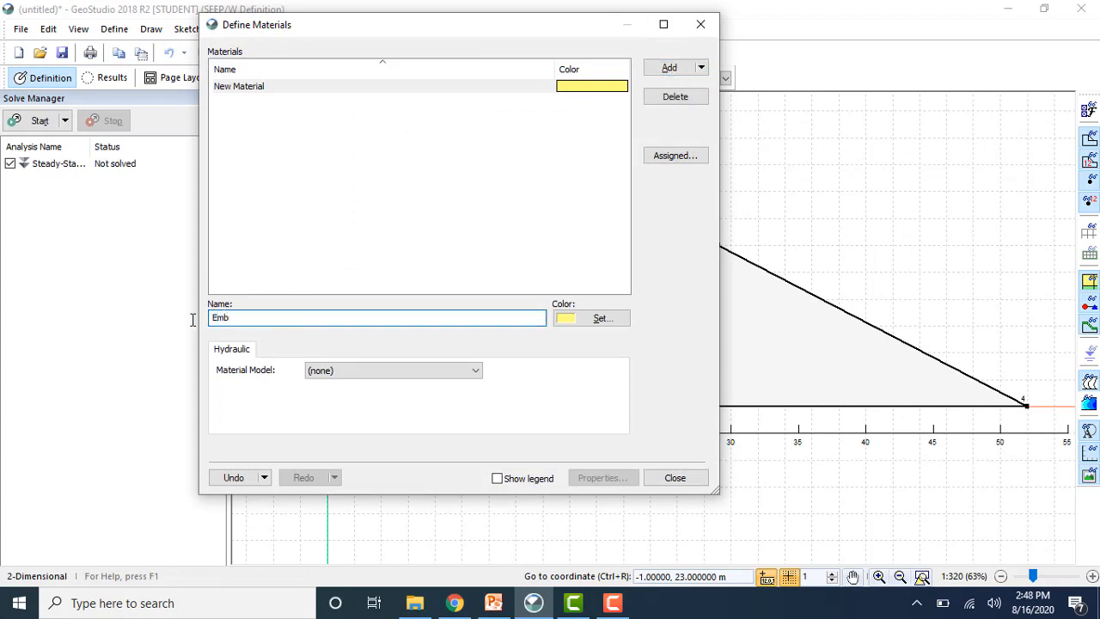
text(ankment)
click(456, 367)
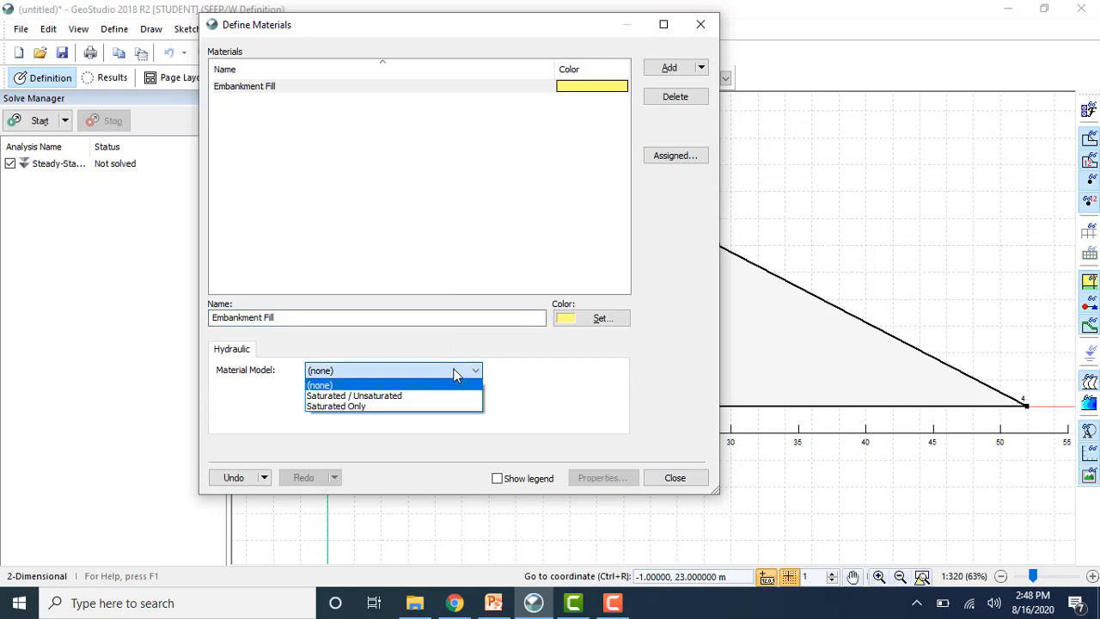
click(418, 397)
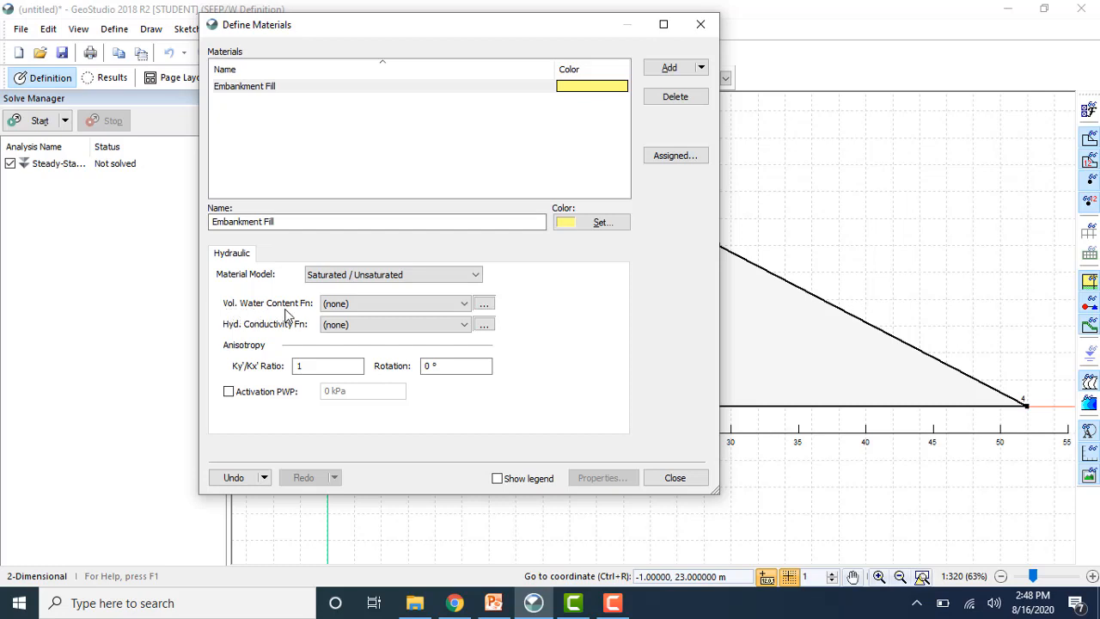
Step: Create a volumetric water content function named "Fill VWC function" of the Vol WC Data Point Function type
click(484, 306)
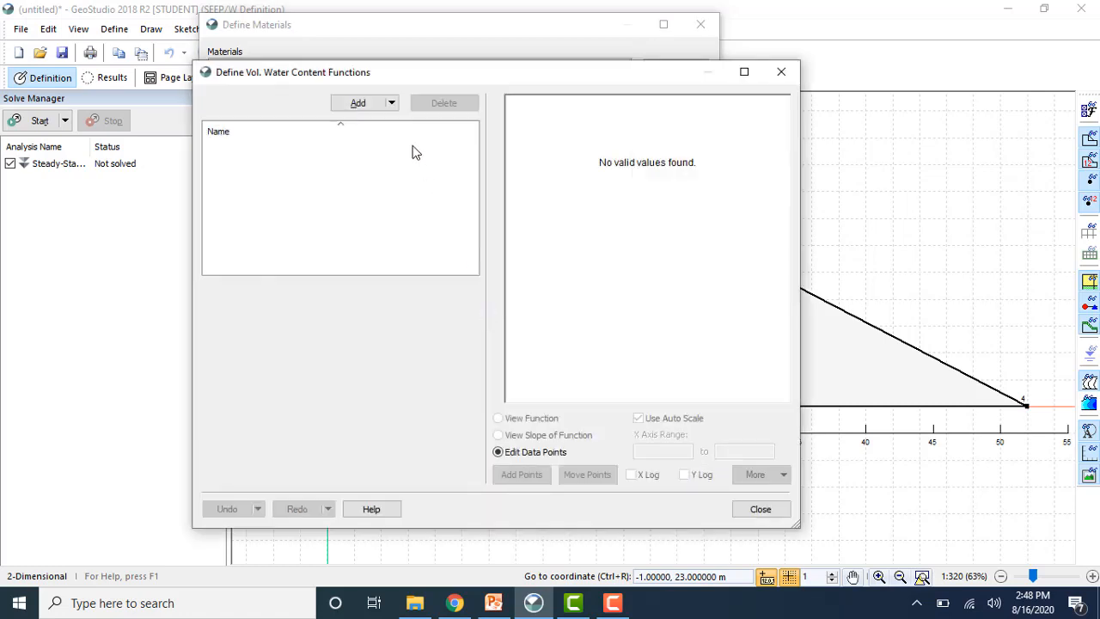
click(392, 107)
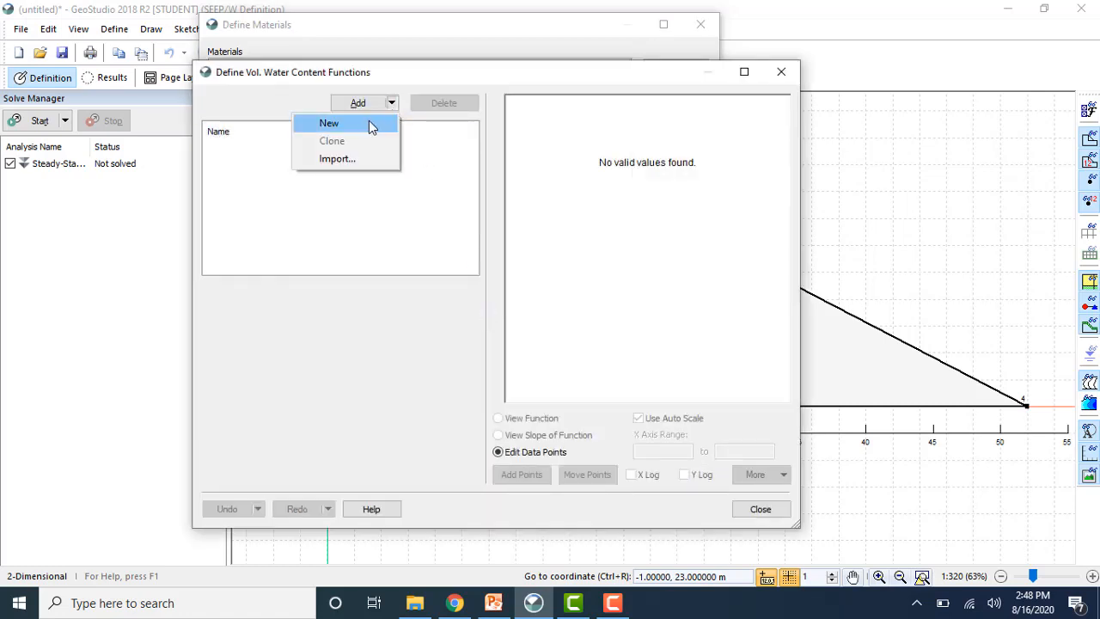
click(371, 126)
drag(327, 290, 229, 293)
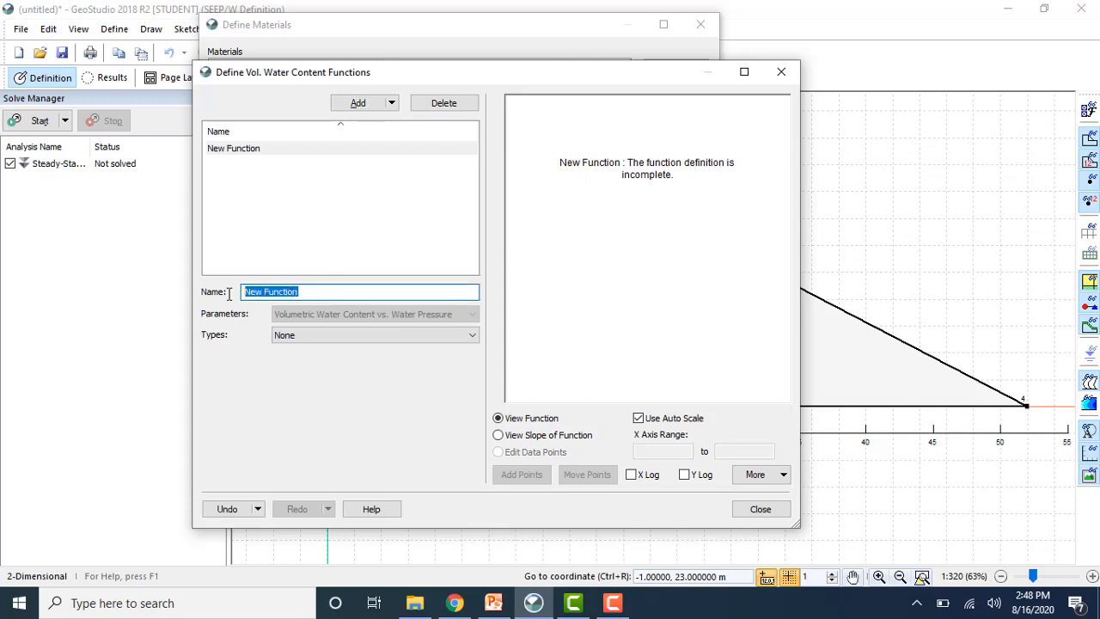
text(Fill VWC f)
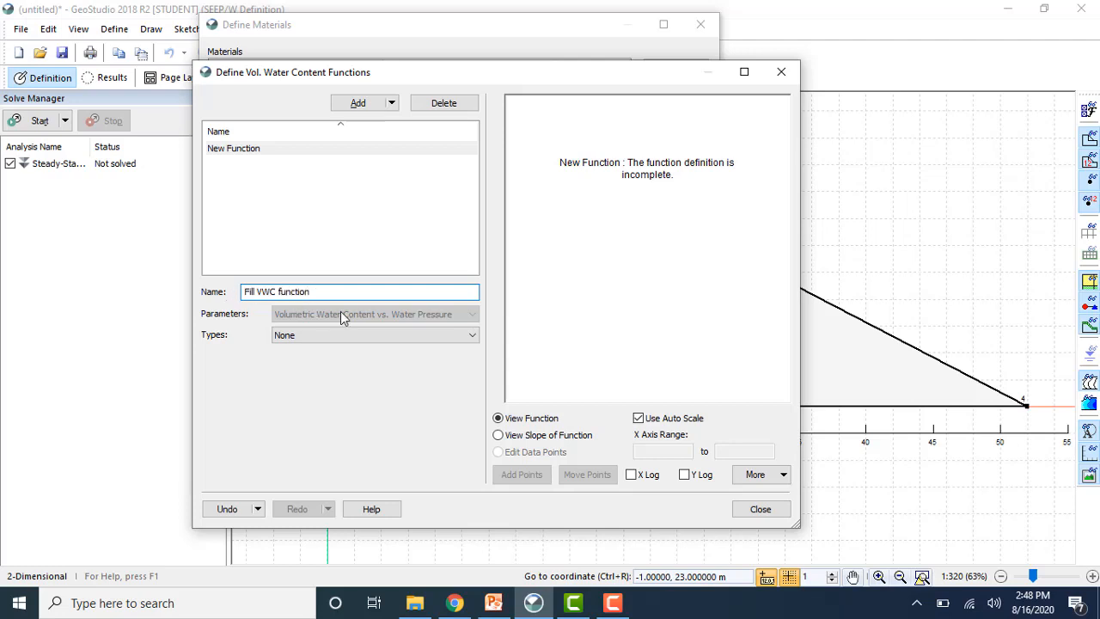
click(426, 338)
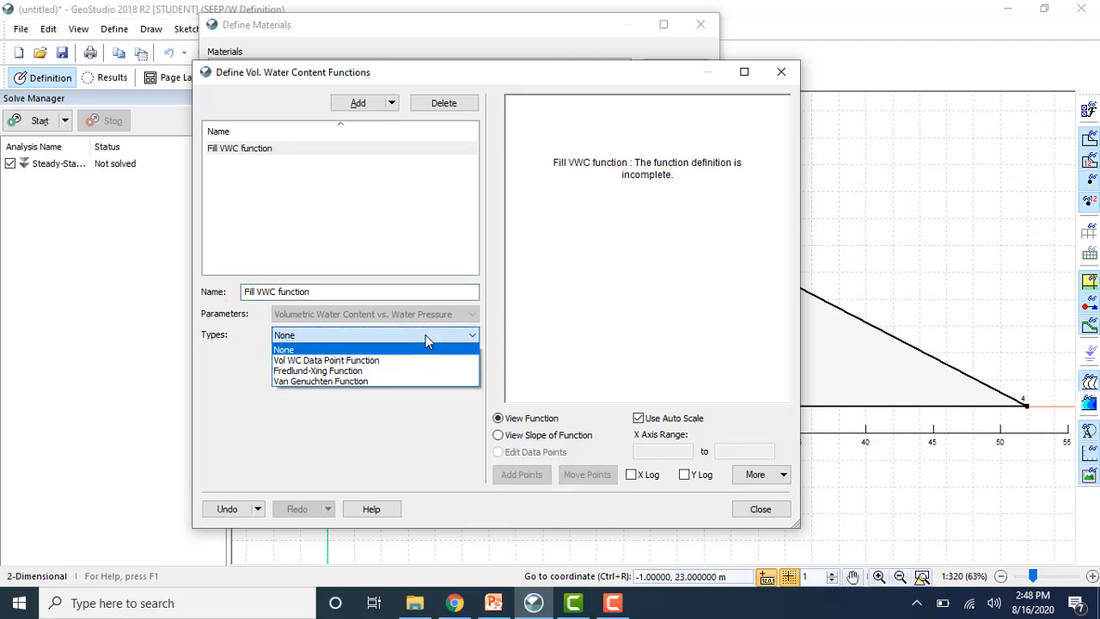
click(391, 361)
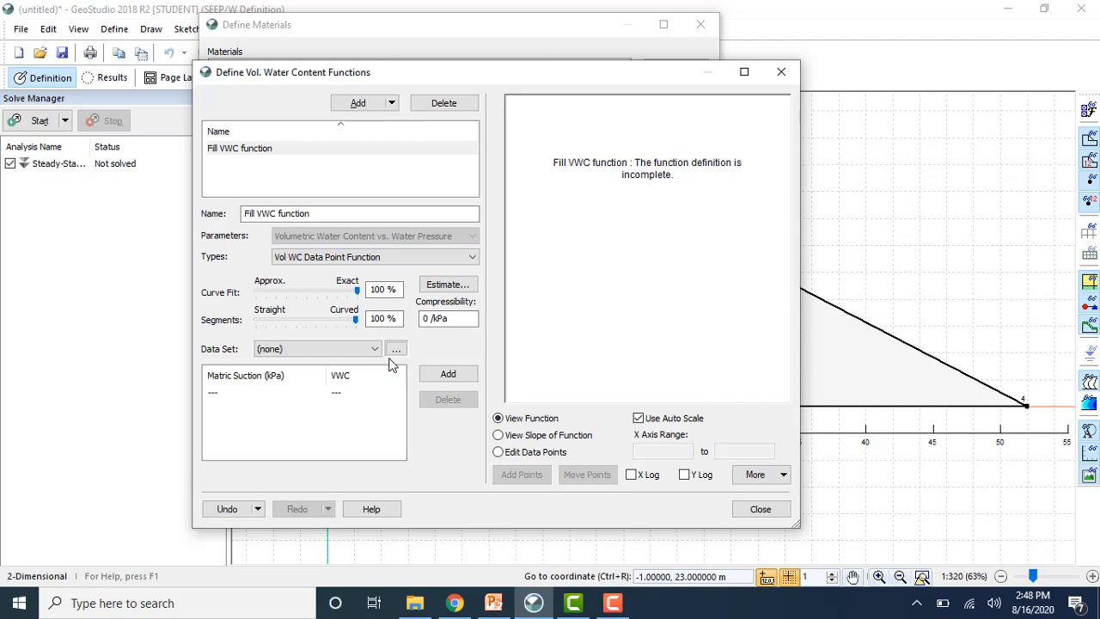
Step: Estimate the water content curve from the Silt sample with a saturated water content of 0.5, and display its data points on a log suction axis
click(439, 289)
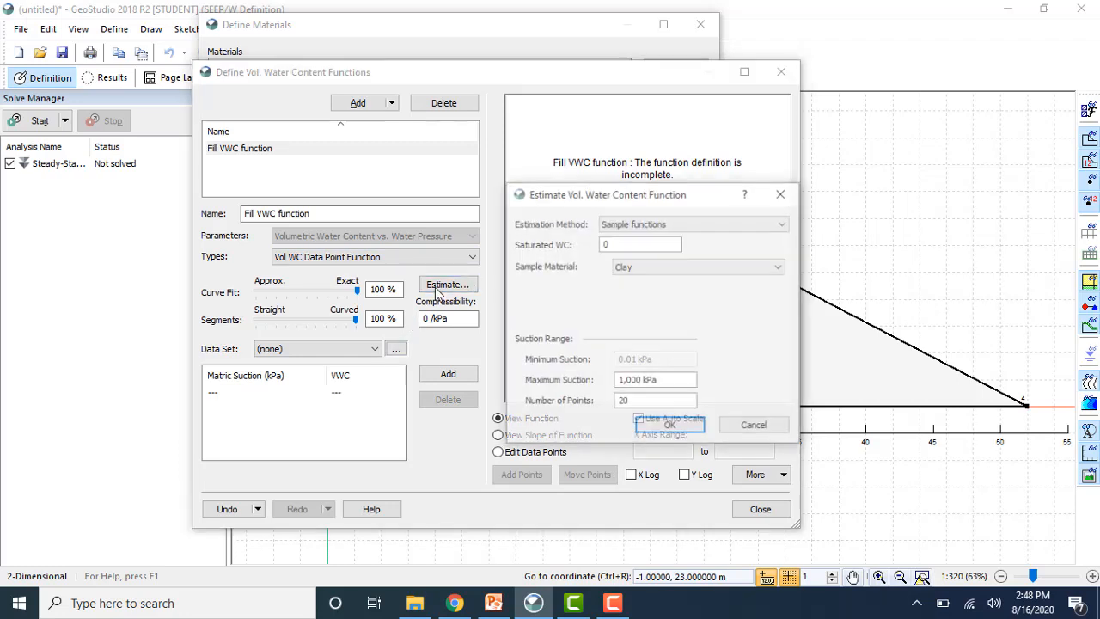
click(638, 243)
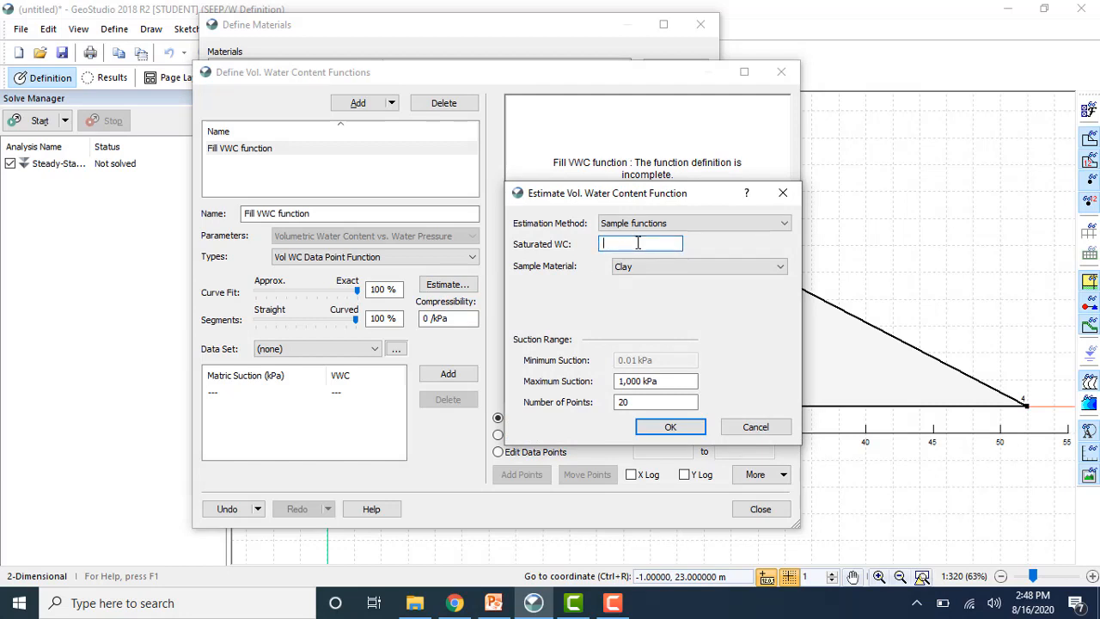
text(.5)
click(690, 267)
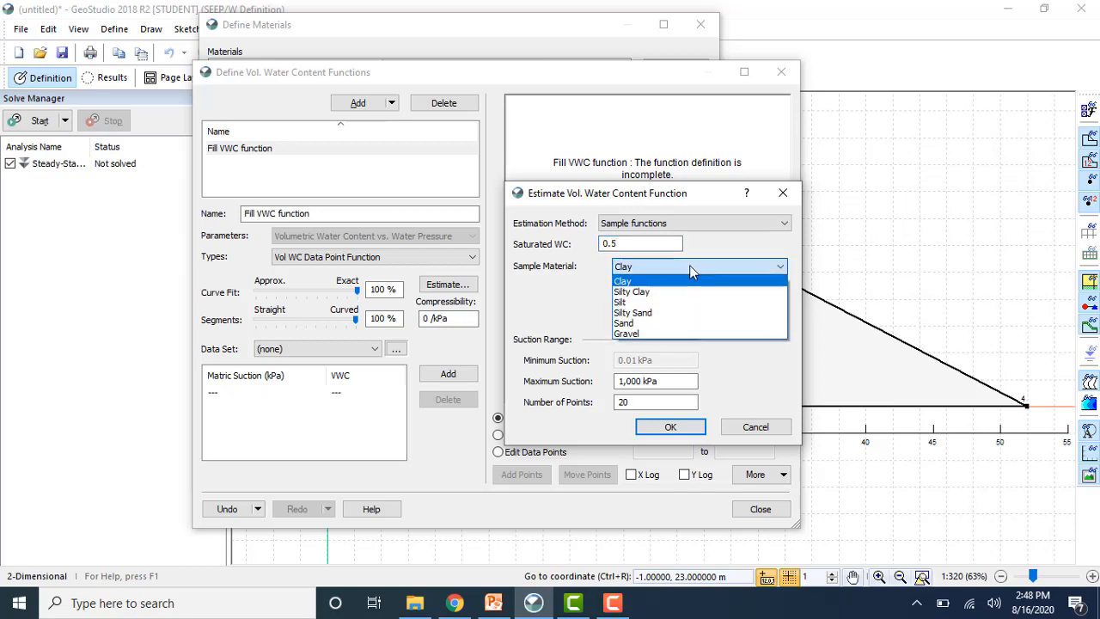
click(650, 302)
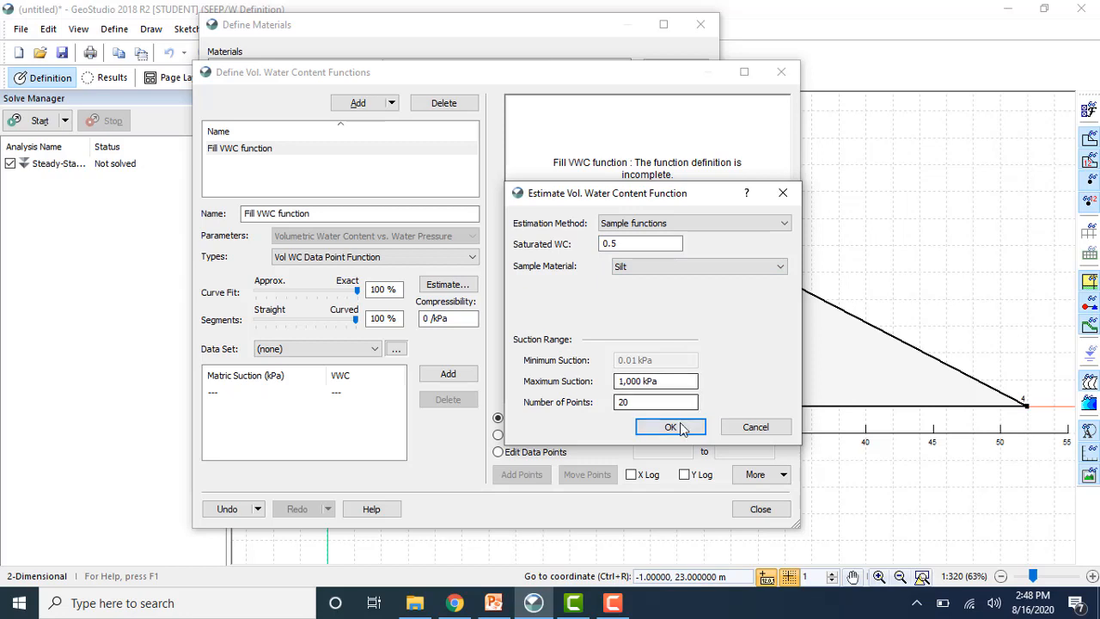
click(668, 428)
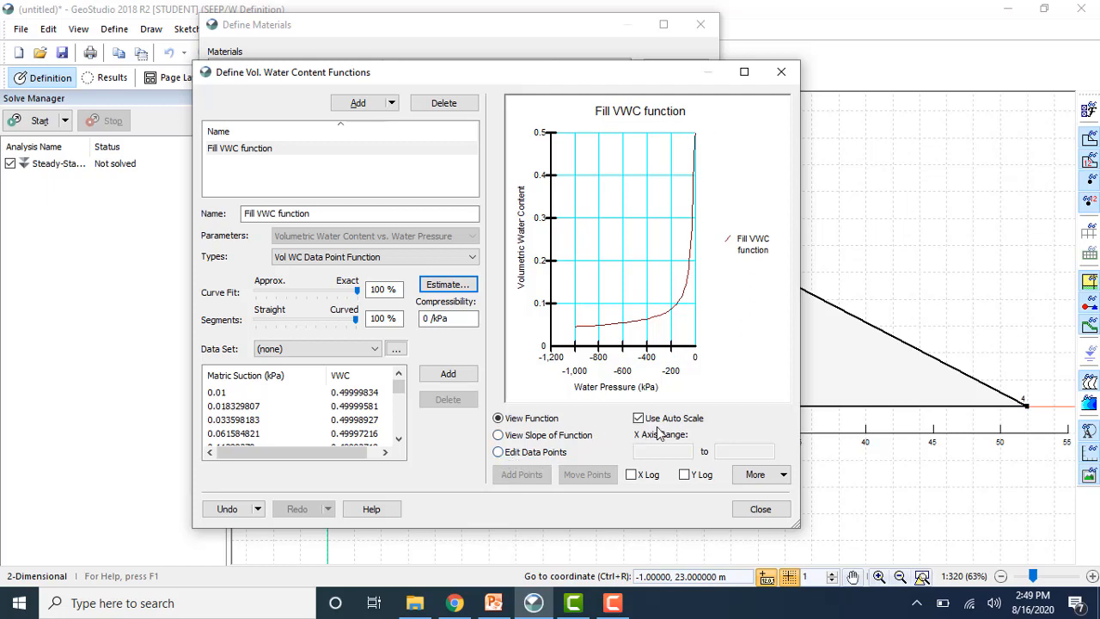
click(632, 478)
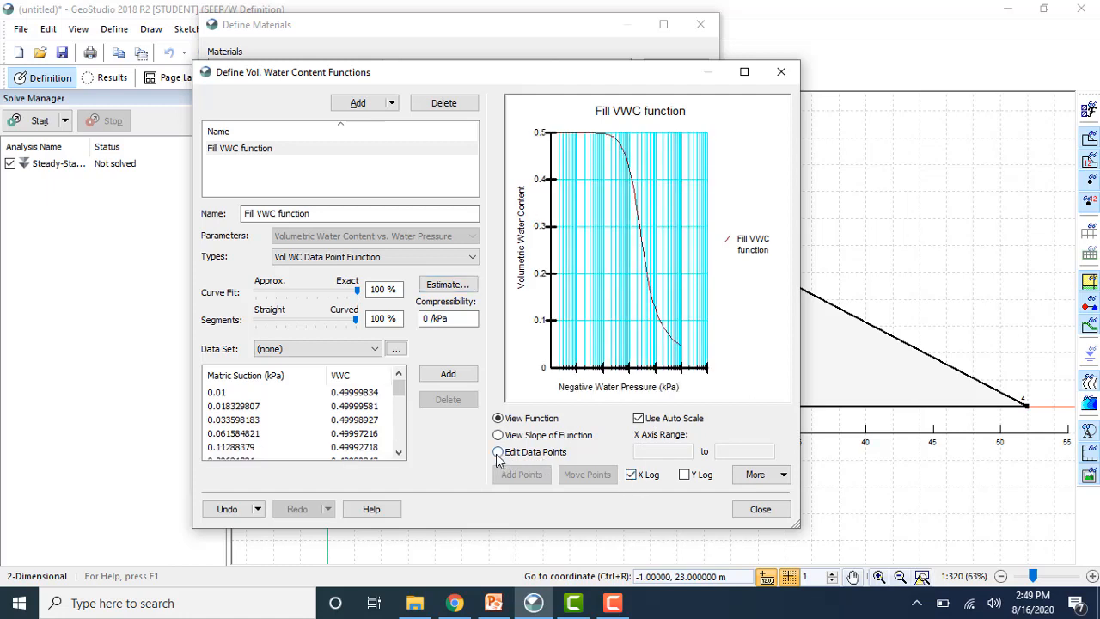
click(498, 453)
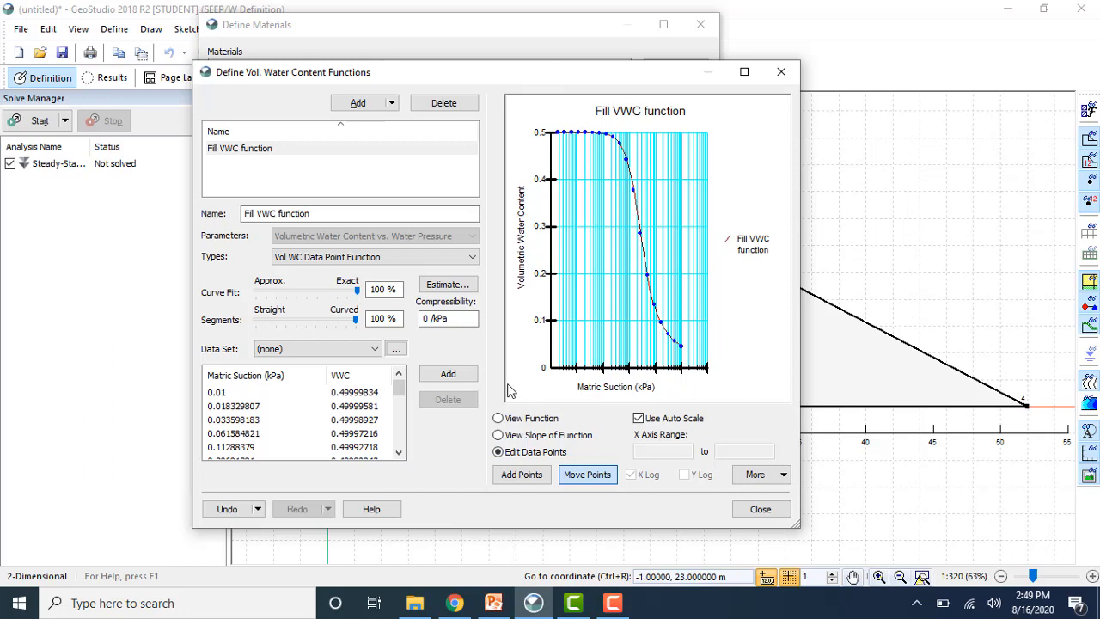
Step: Set the function's compressibility to 0.0005 /kPa and assign Fill VWC function to the Embankment Fill material
click(433, 318)
text(.0005)
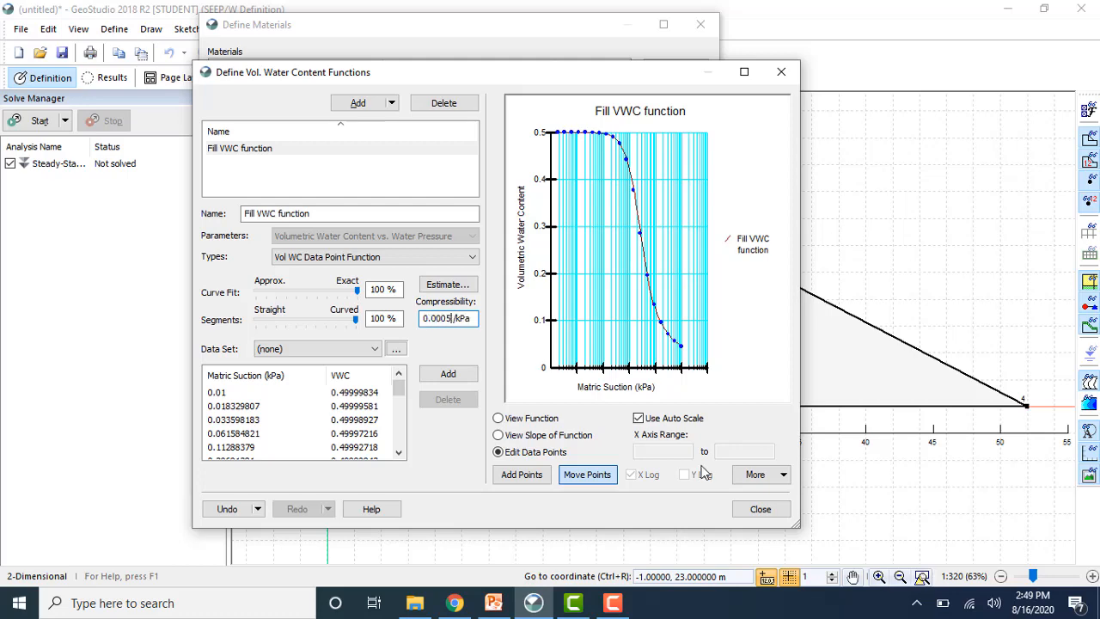
click(760, 509)
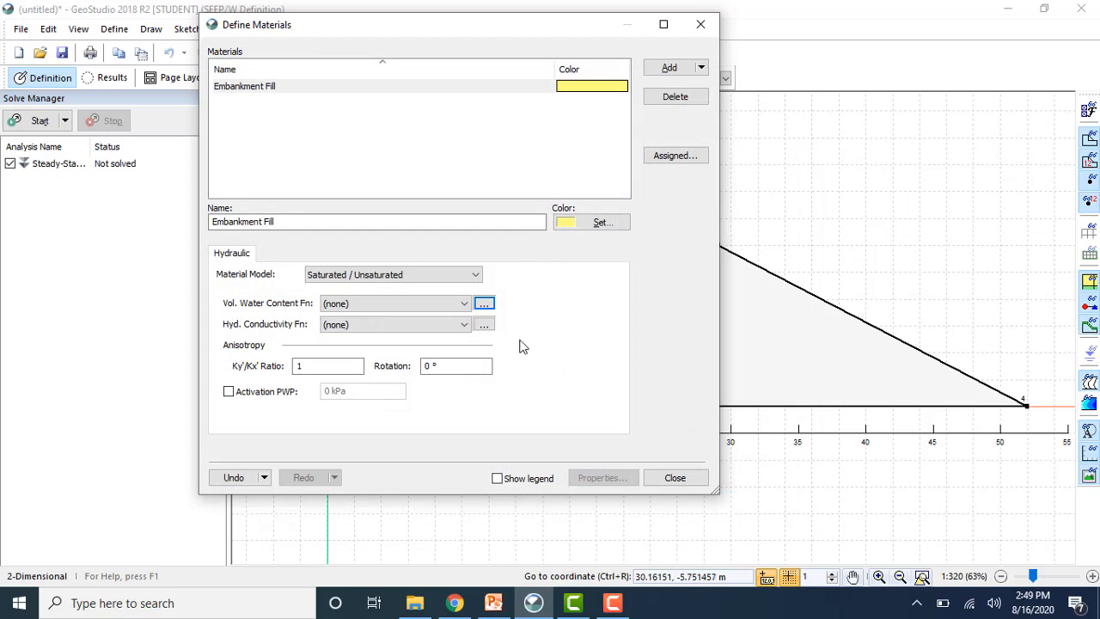
click(459, 304)
click(406, 328)
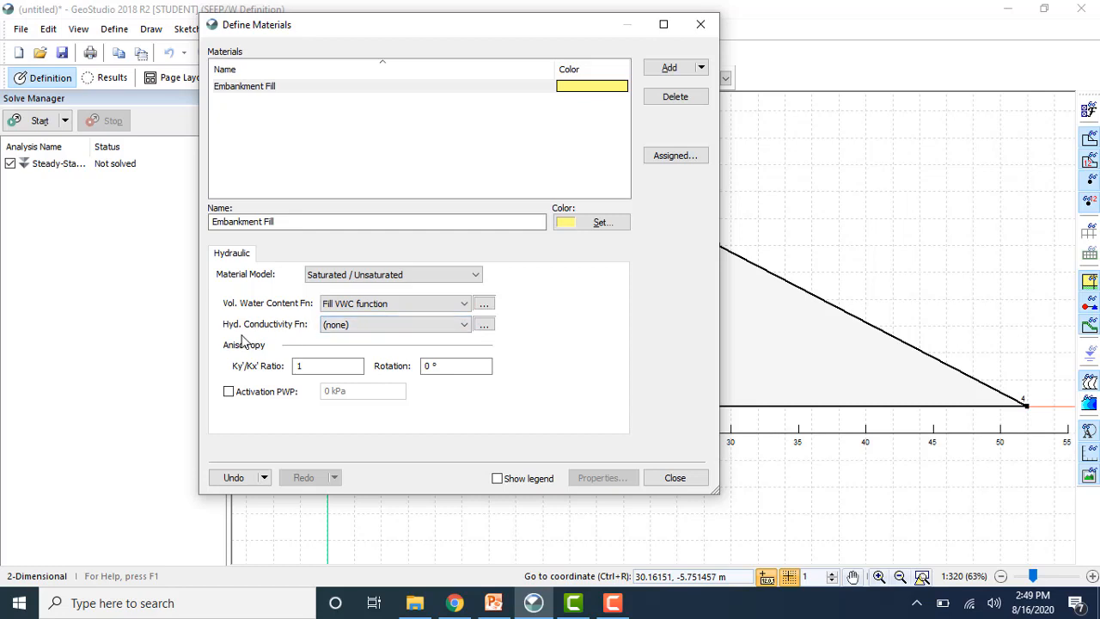
Step: Create a hydraulic conductivity function named "Fill K function" of the Hyd K Data Point Function type
click(484, 325)
click(391, 103)
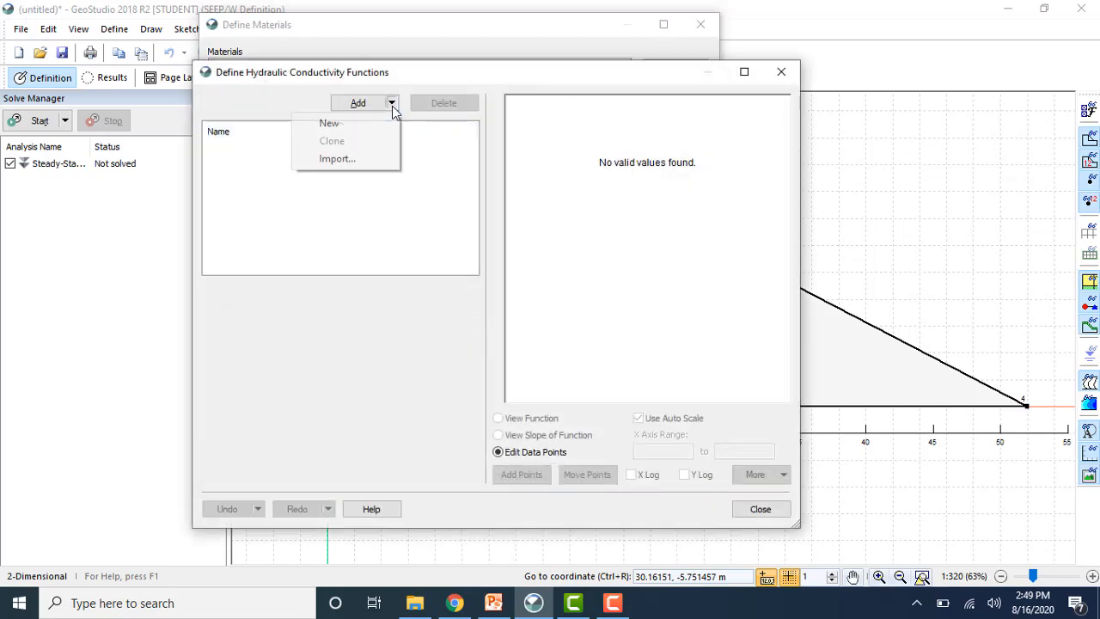
click(368, 123)
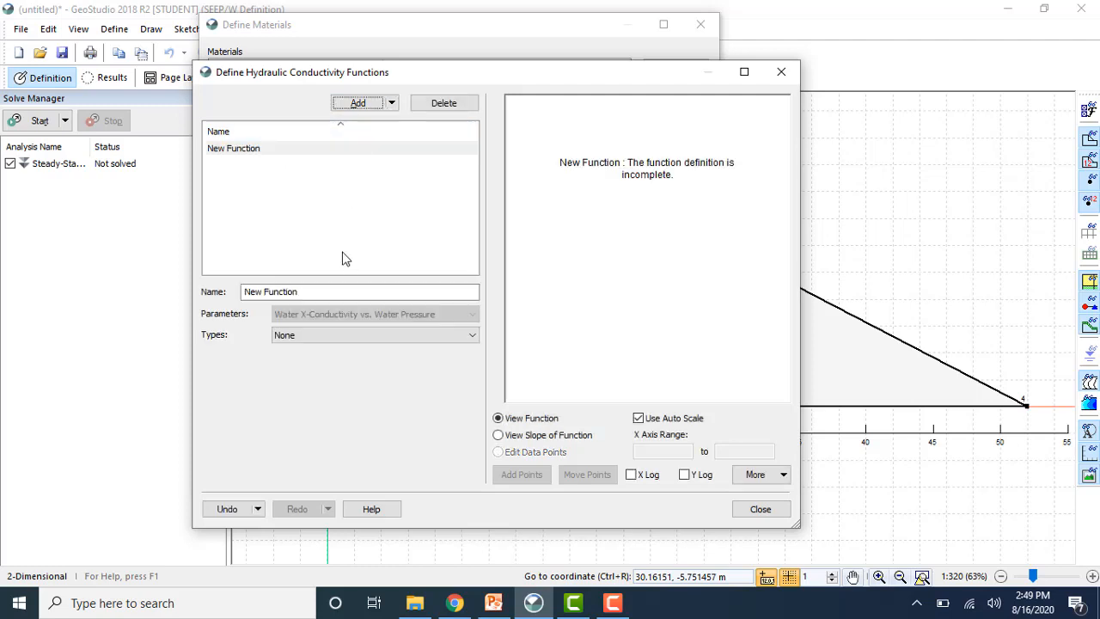
drag(329, 293, 222, 292)
text(Fil)
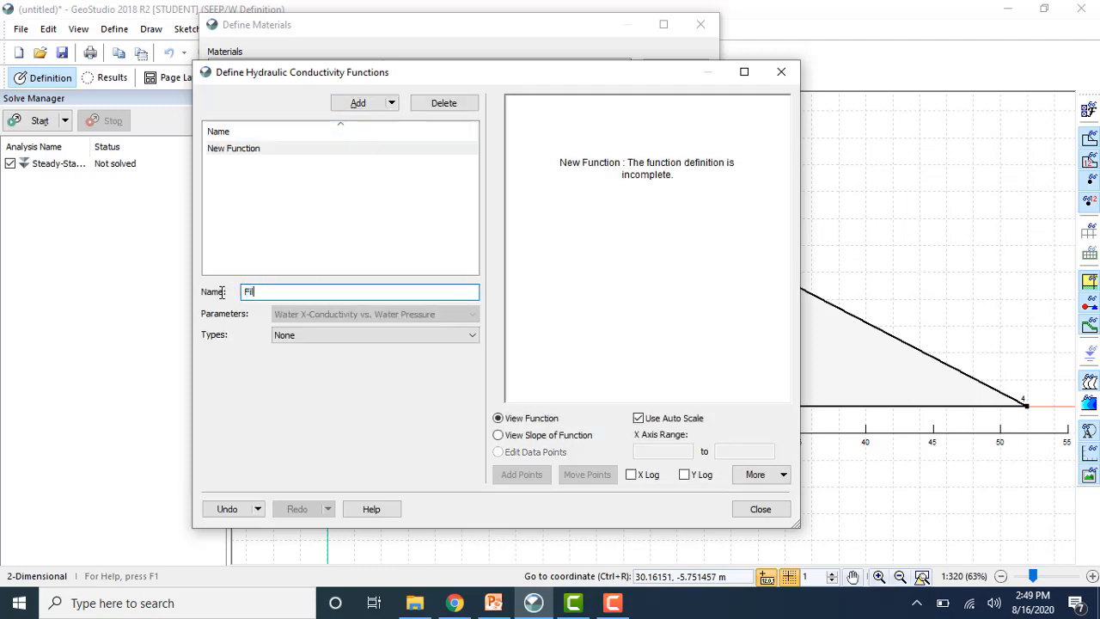
text(l K functi)
click(331, 332)
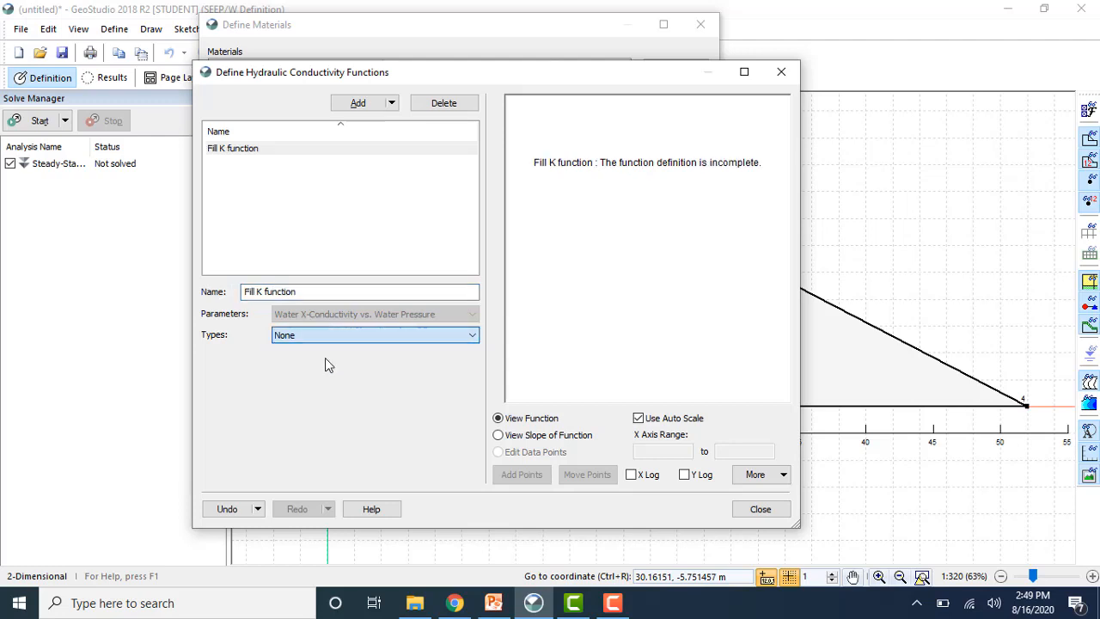
click(325, 360)
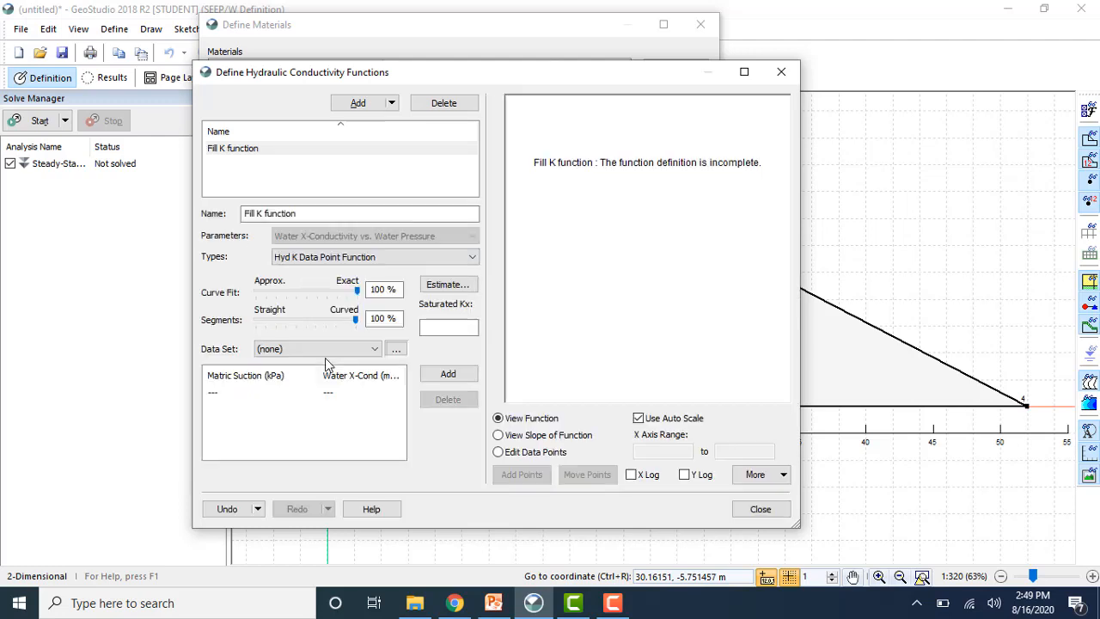
Step: Estimate the conductivity curve with Van Genuchten from Fill VWC function, using a saturated Kx of 1e-06 m/sec, and check its data points and function plot
click(446, 287)
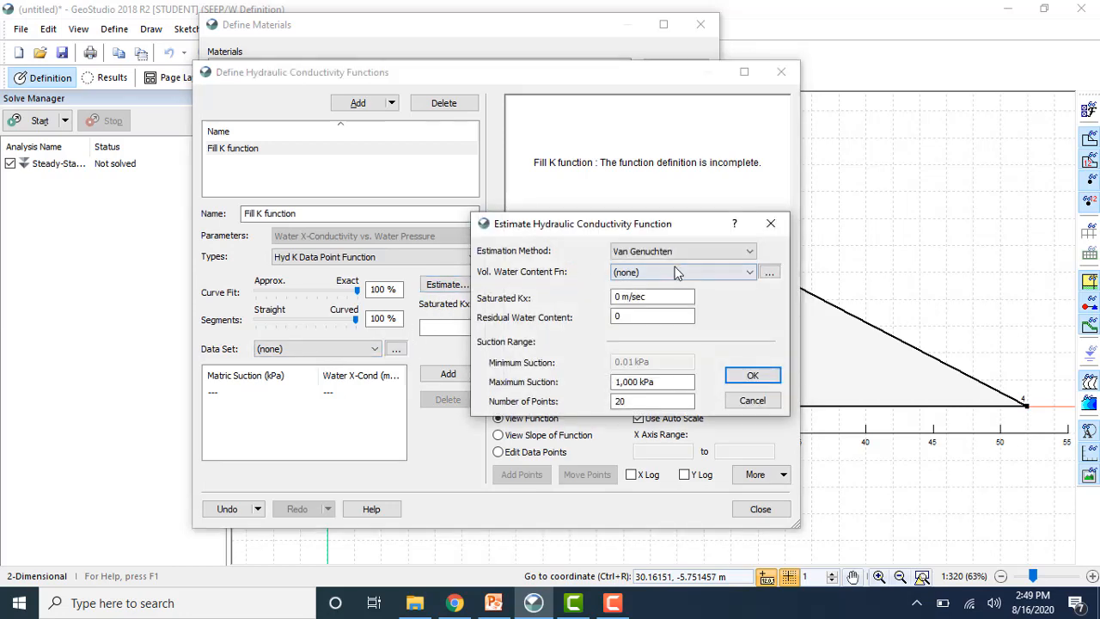
click(719, 272)
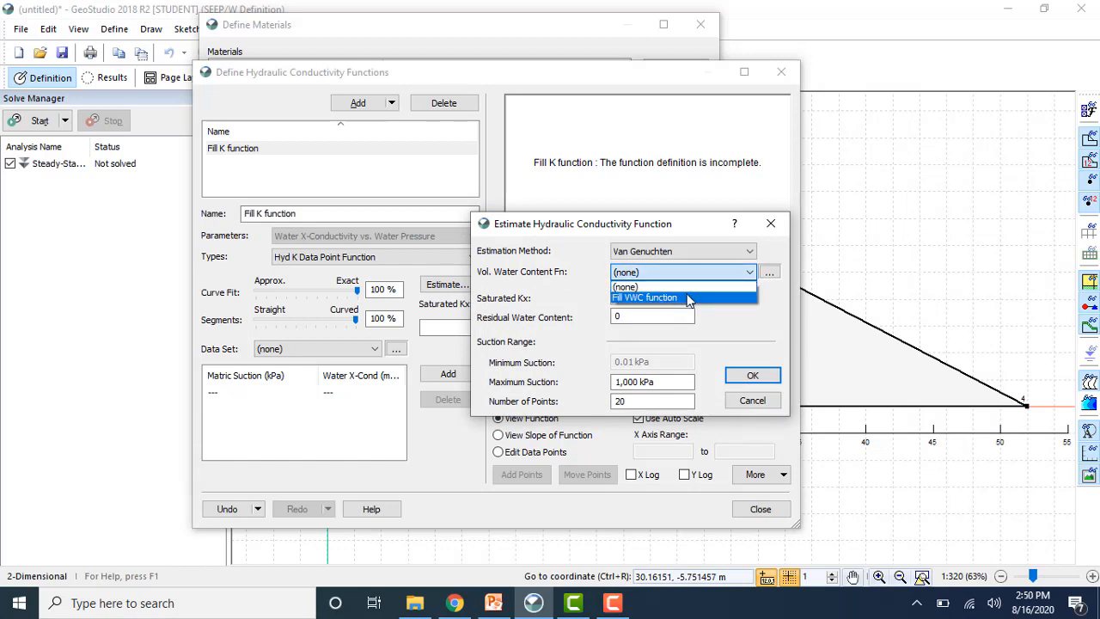
click(689, 297)
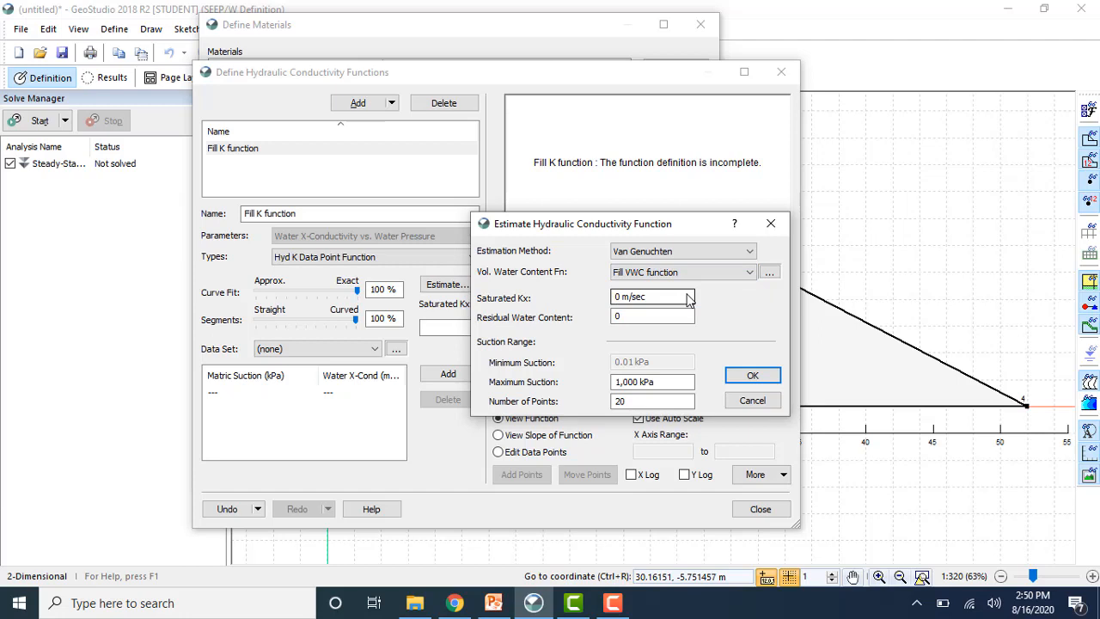
click(619, 299)
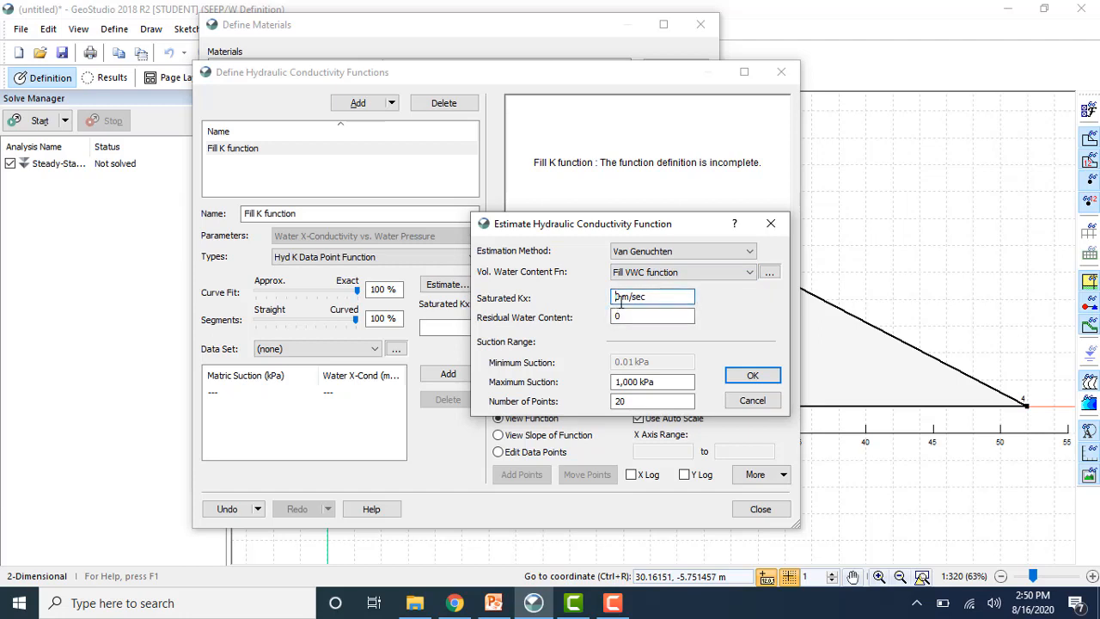
key(BackSpace)
text(1e-6)
click(622, 316)
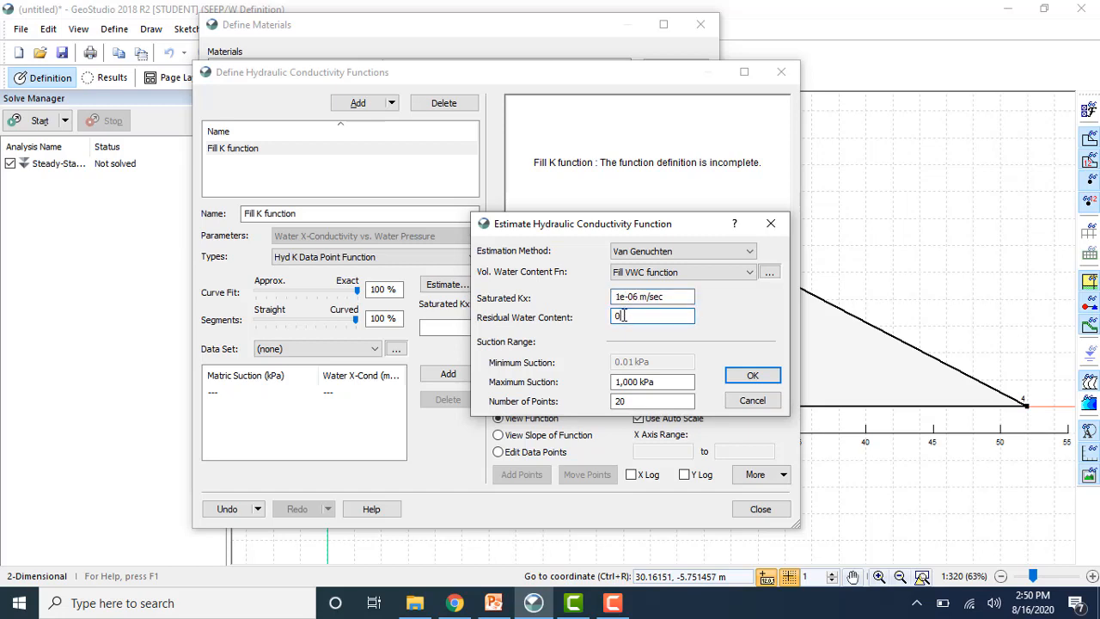
key(BackSpace)
click(752, 376)
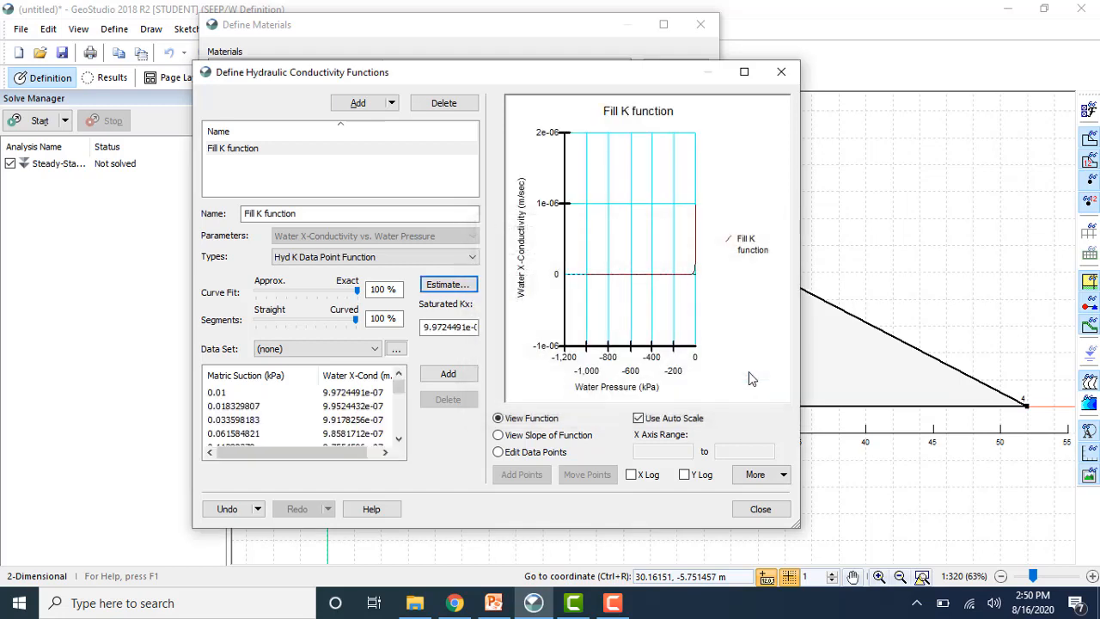
click(505, 452)
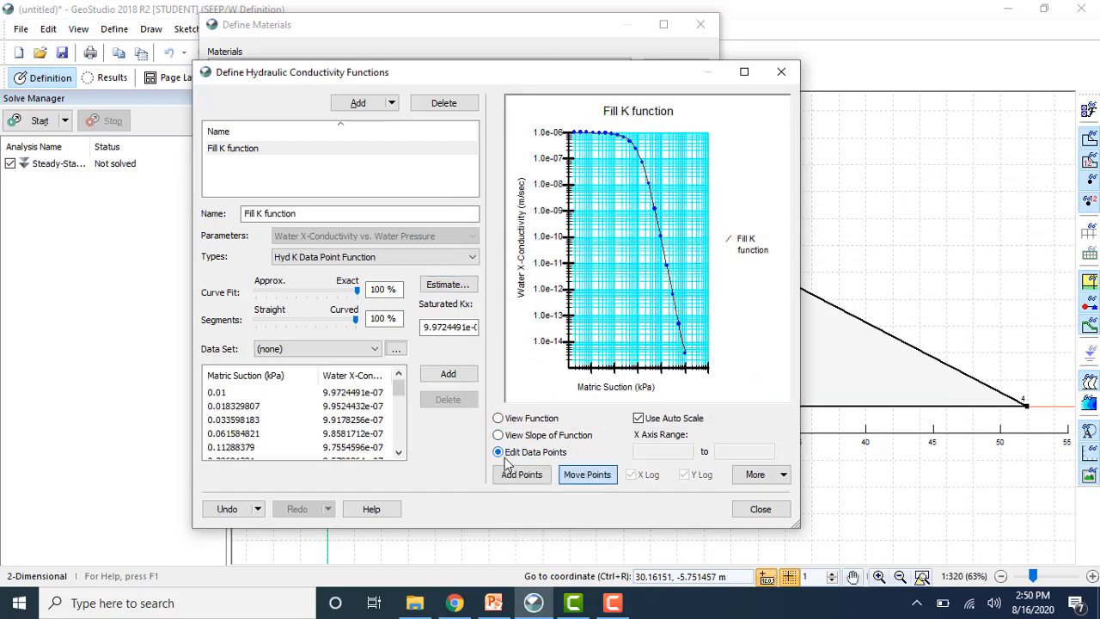
click(498, 418)
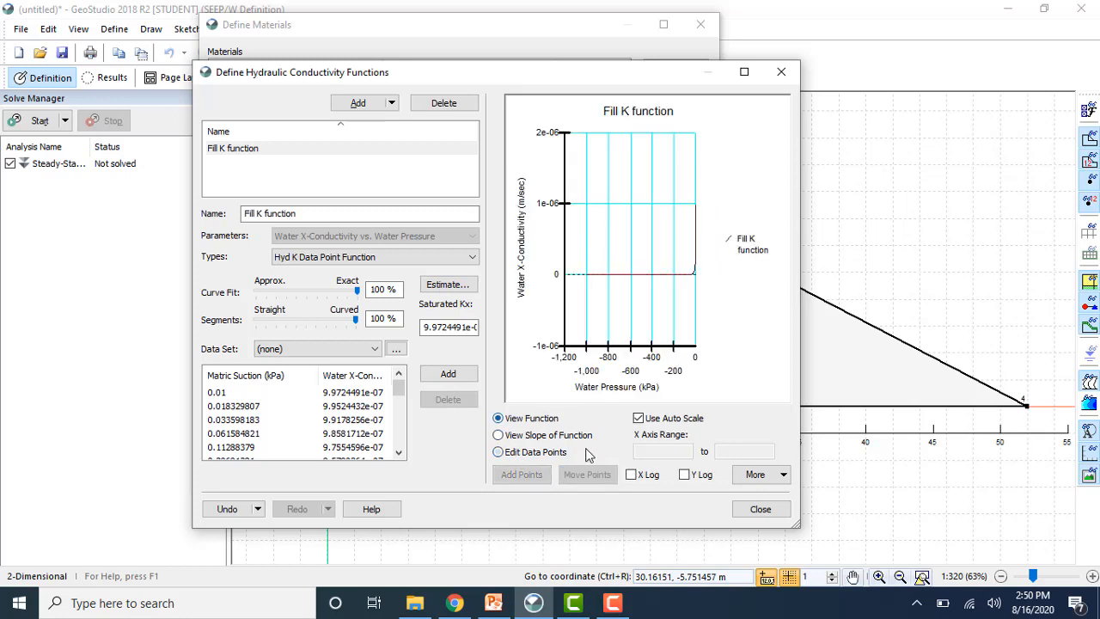
Step: Show the Fill K function plot on a log pressure axis, then with its data points, and look through the extra graph options
click(633, 474)
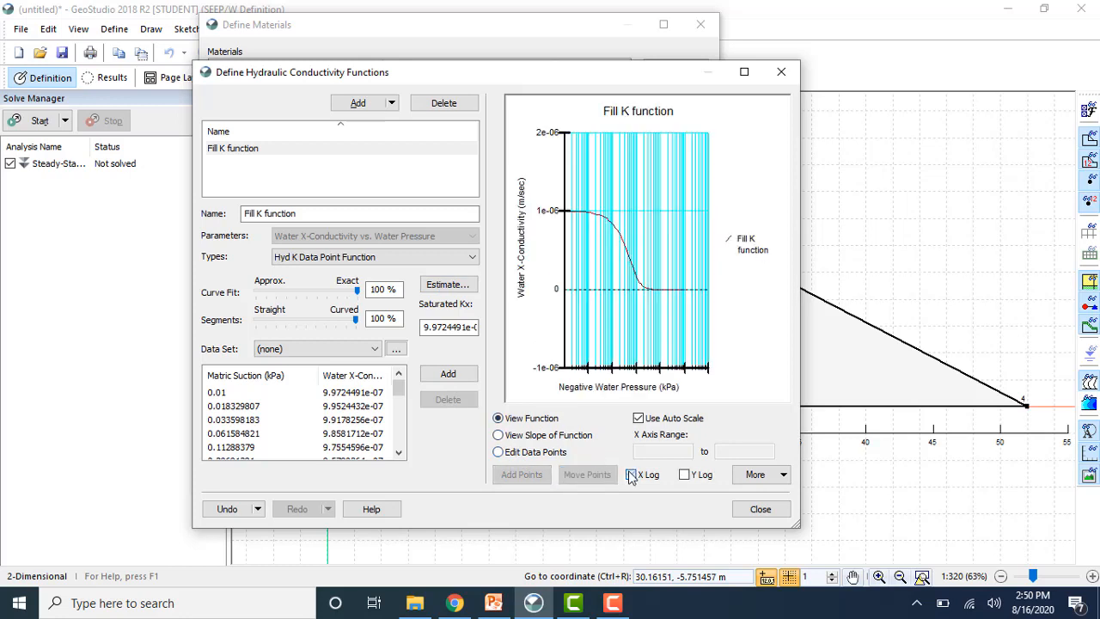
click(498, 452)
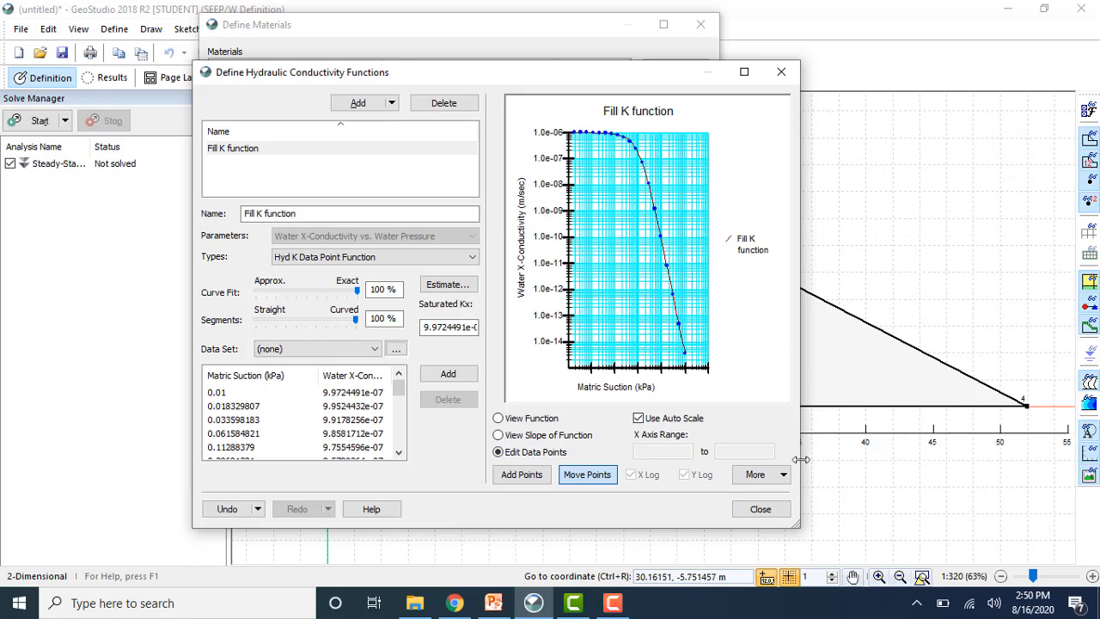
click(780, 478)
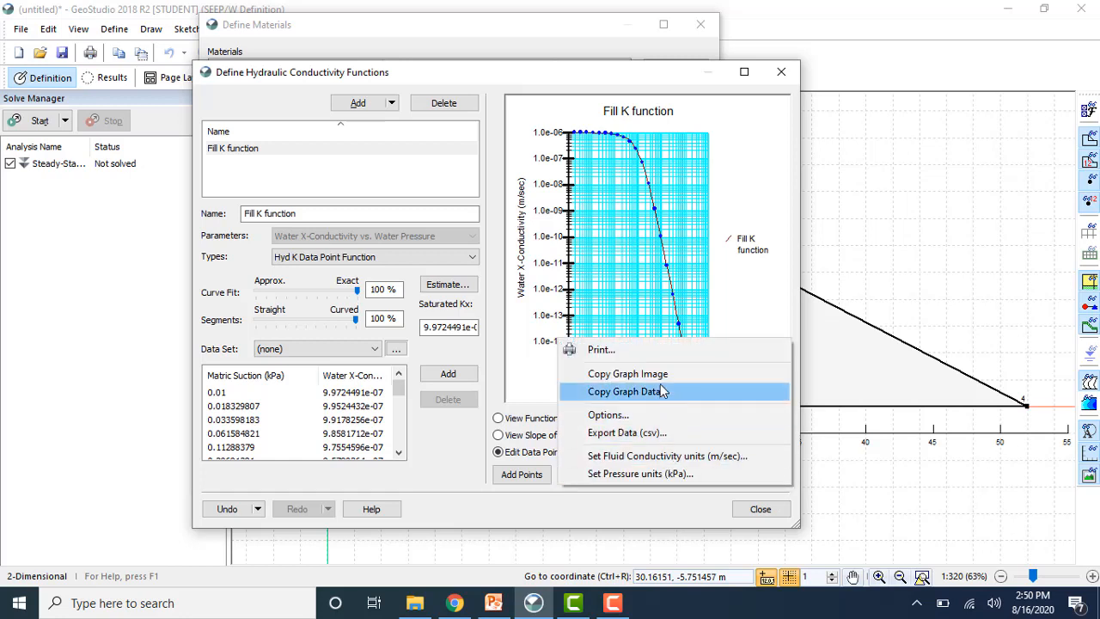
click(760, 510)
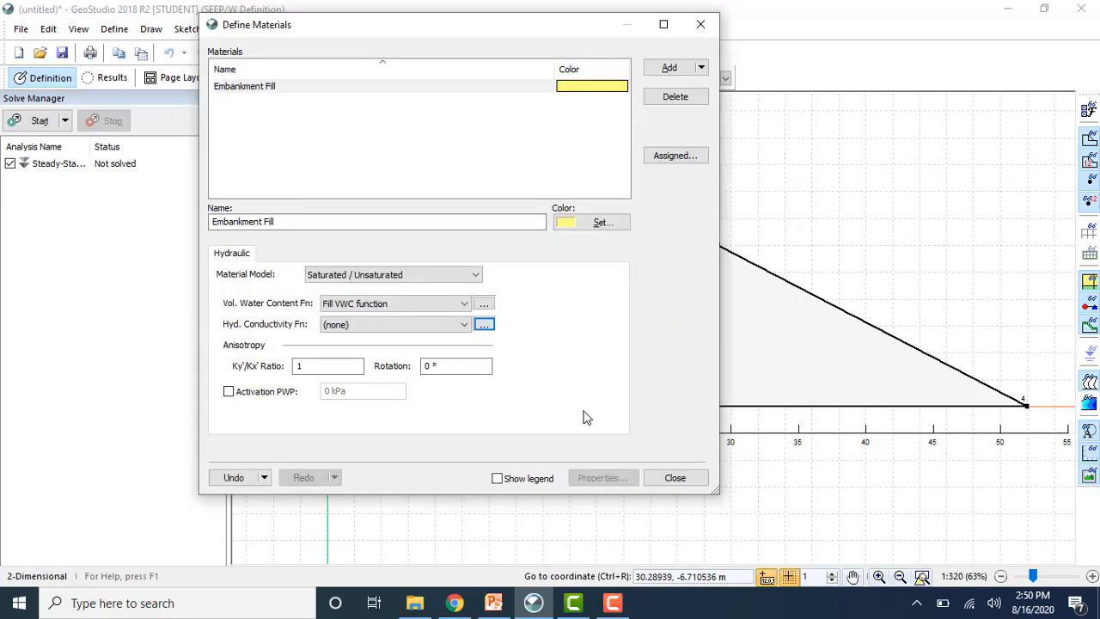
Step: Assign Fill K function as the hydraulic conductivity function of the Embankment Fill material and finish defining materials
click(457, 330)
click(391, 348)
click(676, 478)
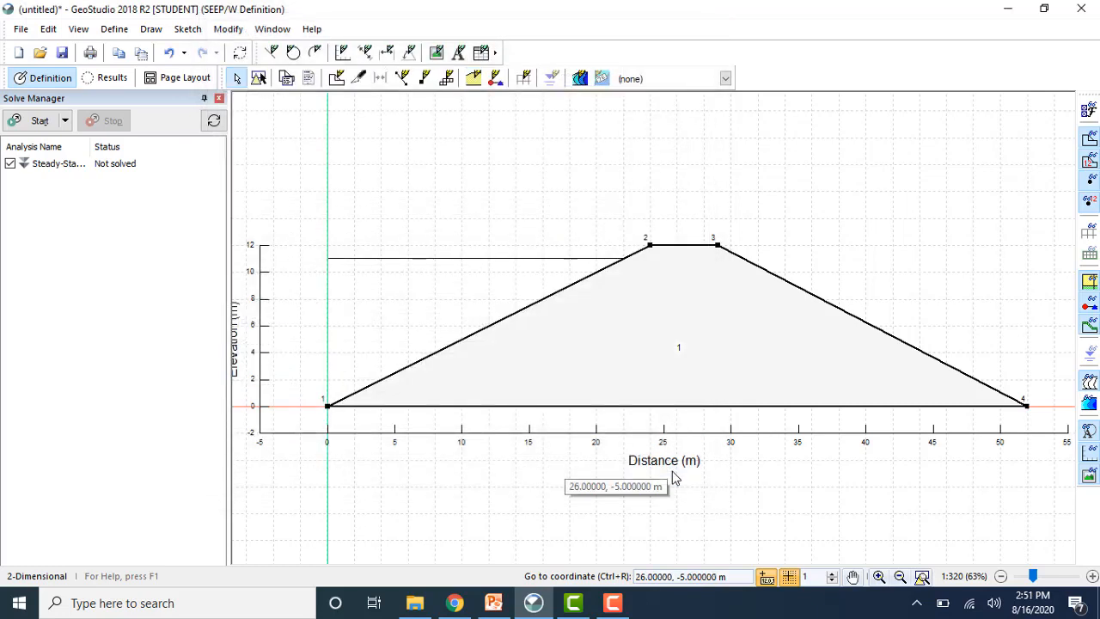
Step: Apply the Embankment Fill material to the embankment region
click(151, 29)
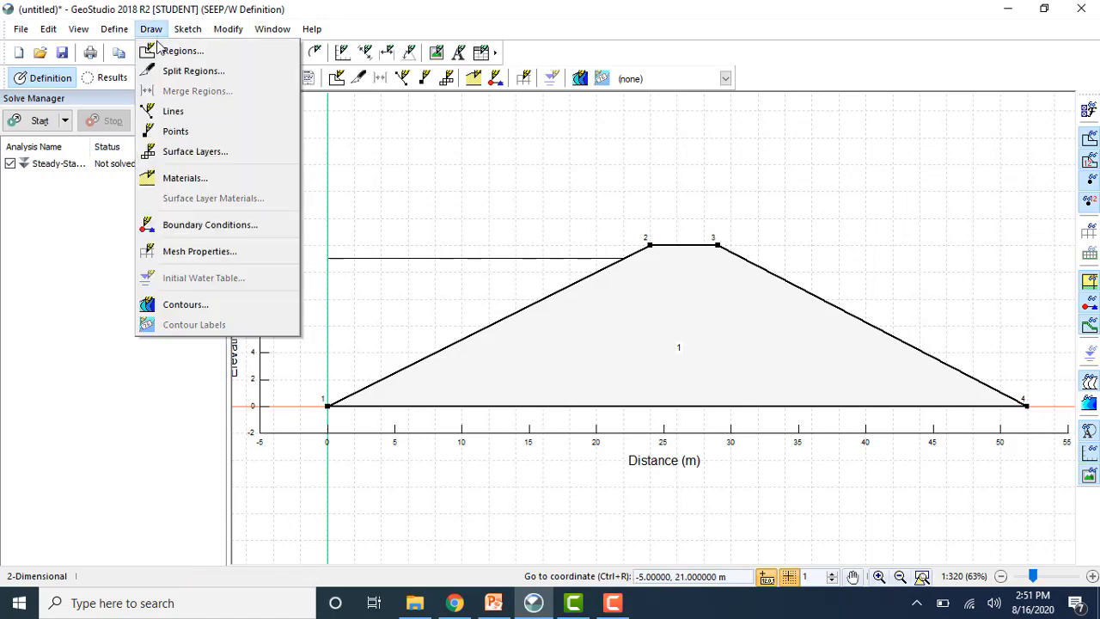
click(183, 178)
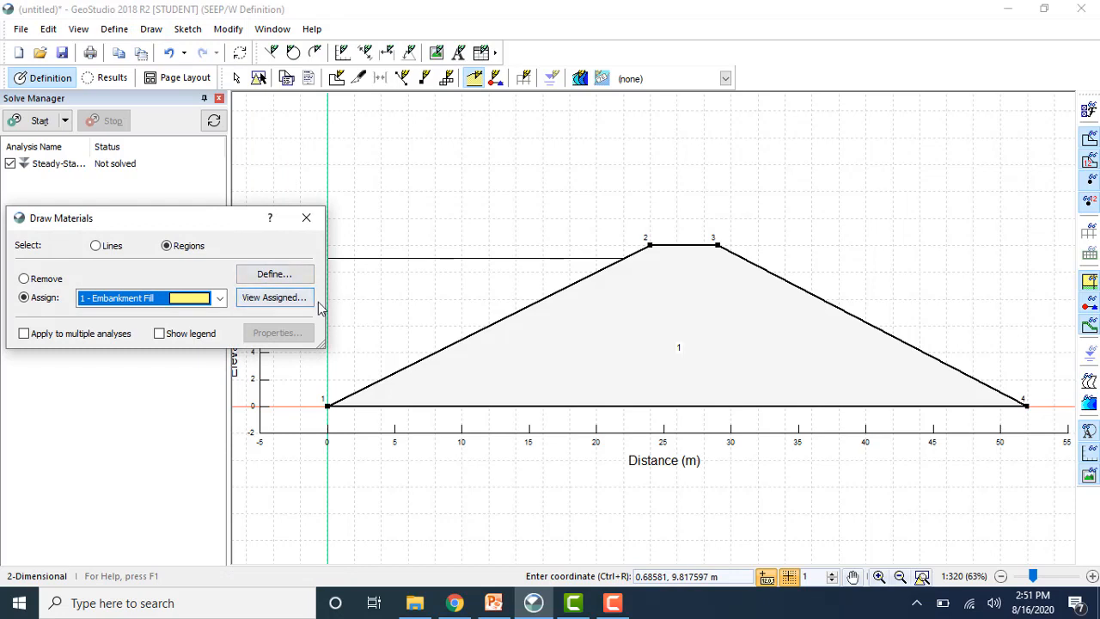
click(587, 328)
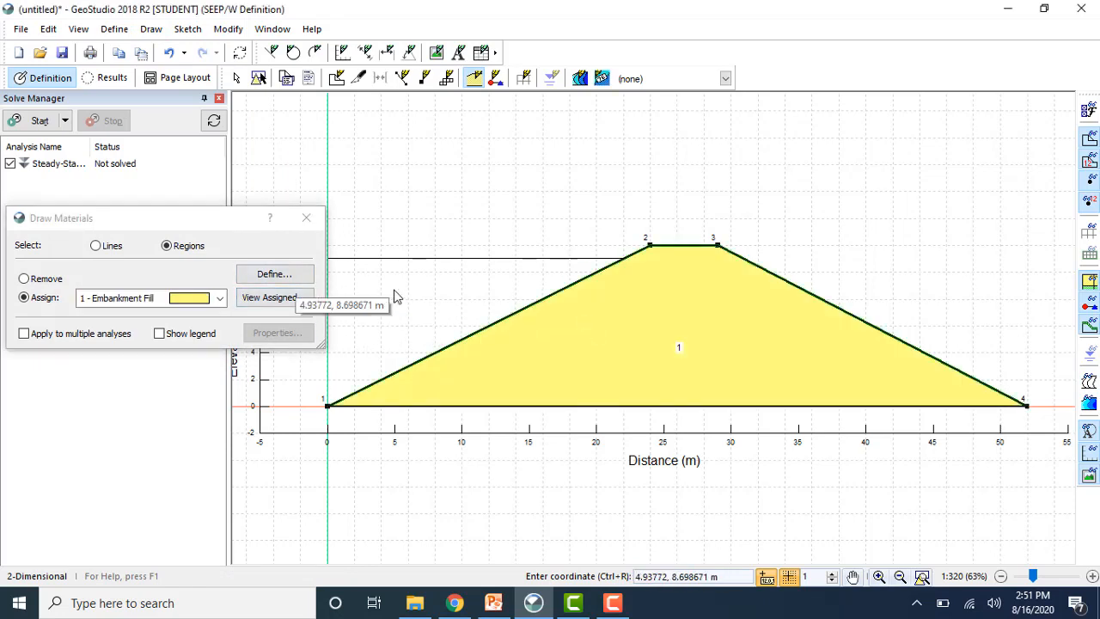
click(307, 218)
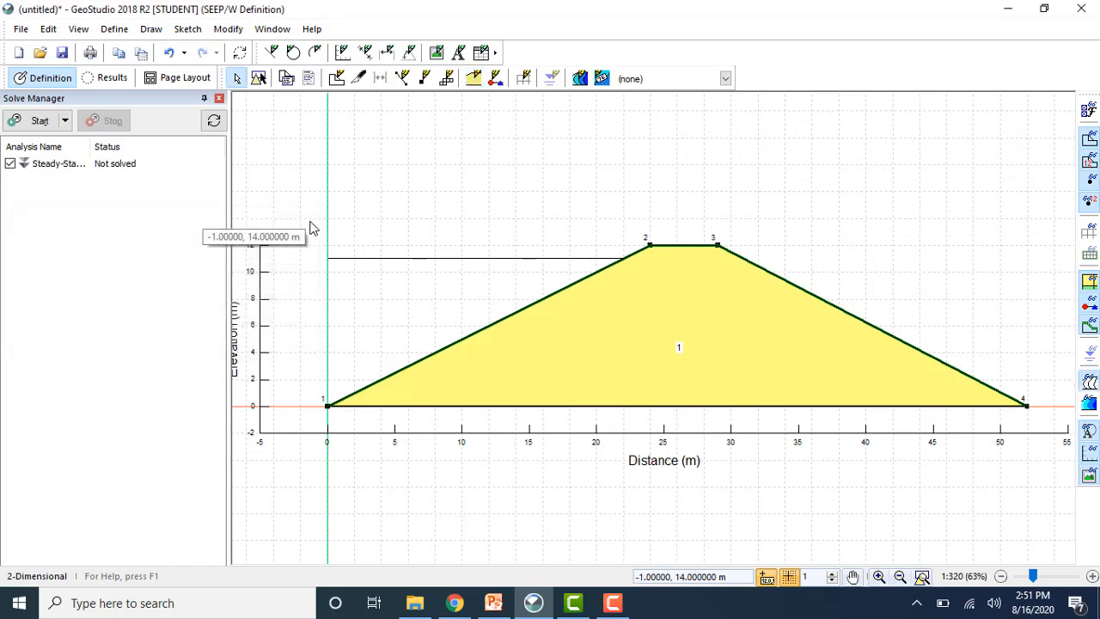
Step: Review the existing Drainage and Zero Pressure boundary conditions and add a hydraulic boundary condition named "Reservoir"
click(114, 28)
click(174, 236)
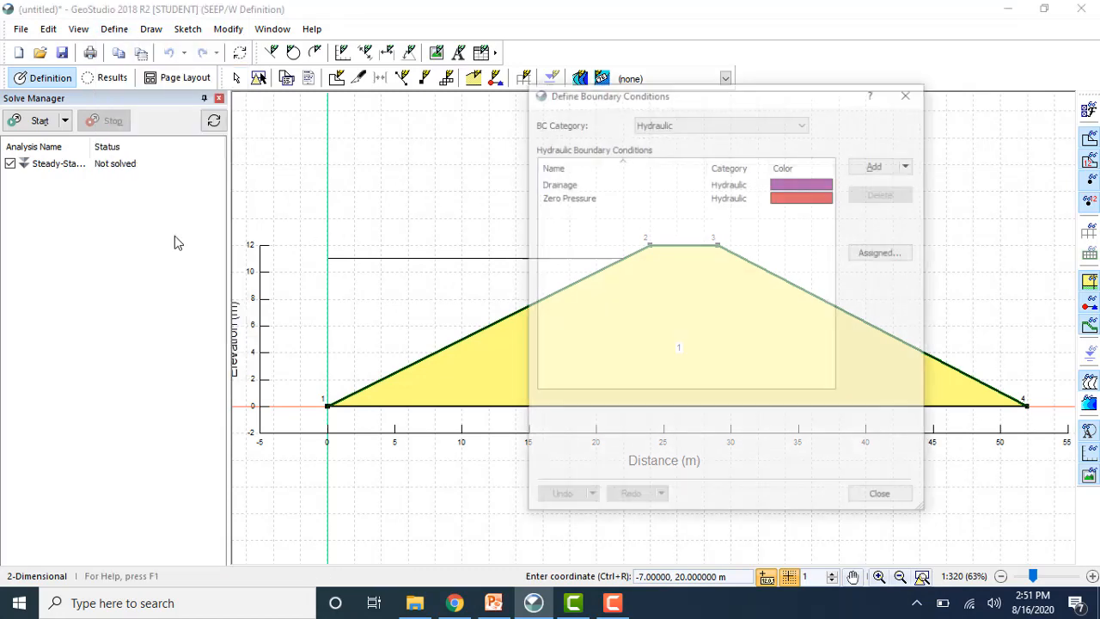
click(560, 186)
click(567, 199)
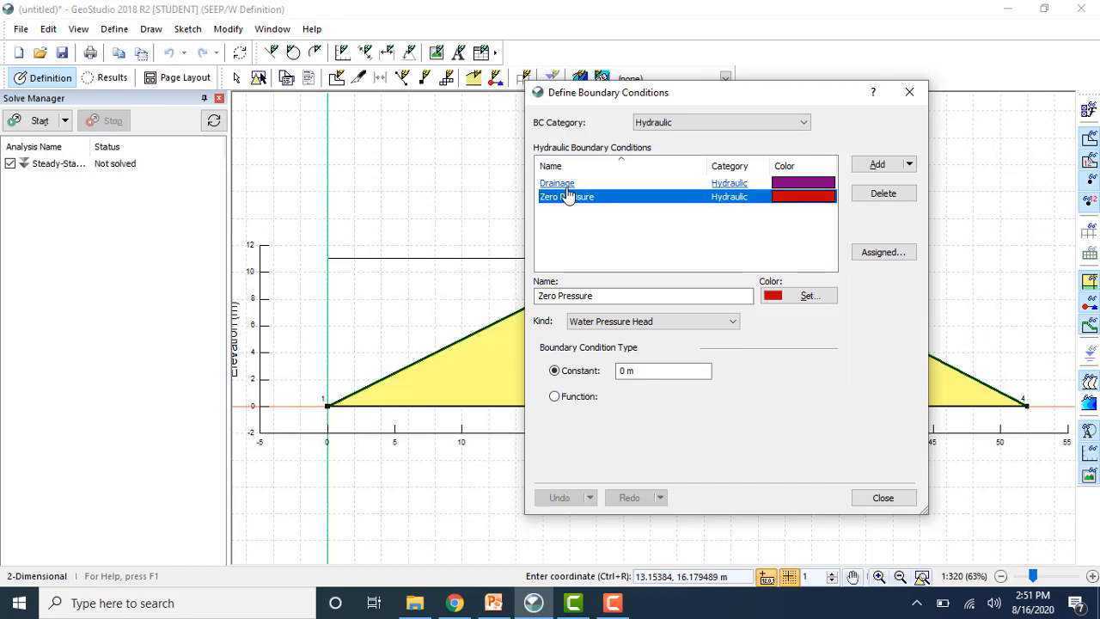
click(567, 185)
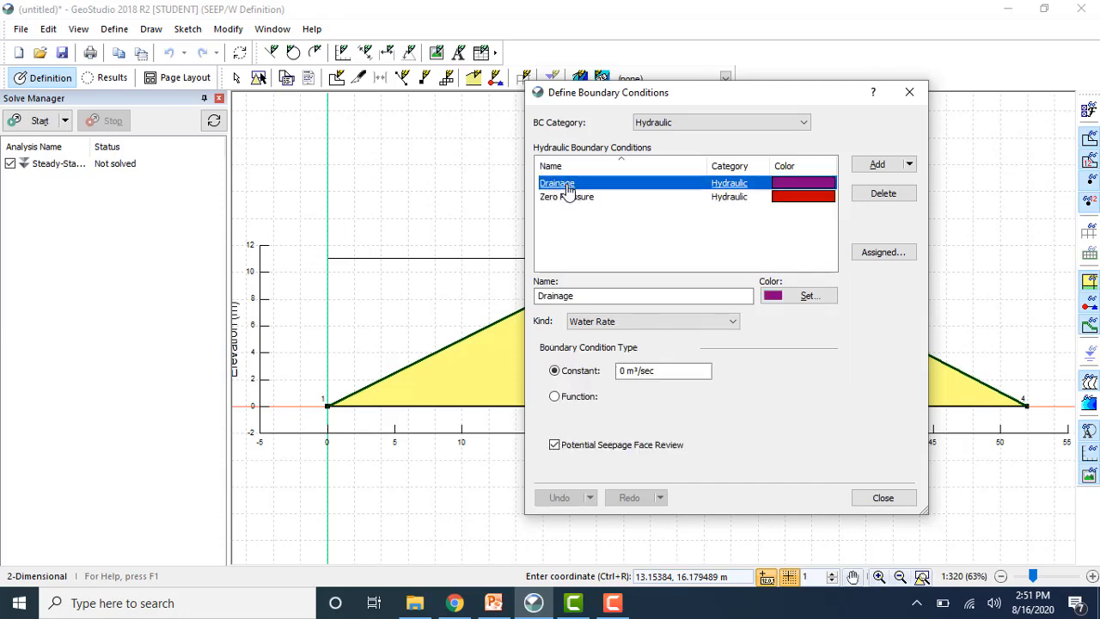
click(892, 166)
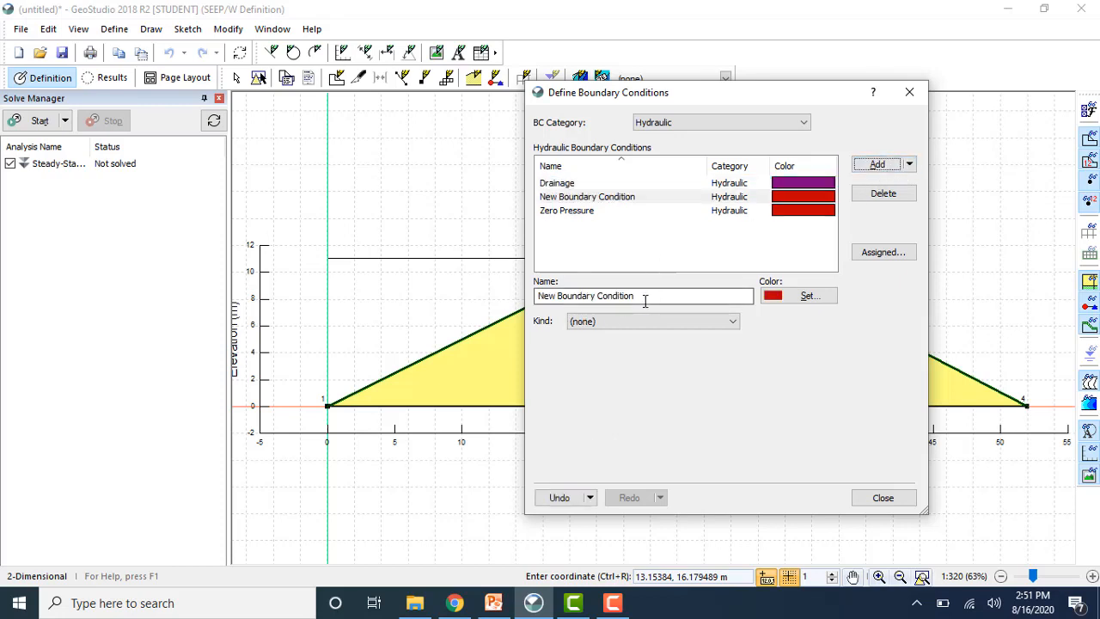
drag(643, 297, 500, 307)
text(Reservoir)
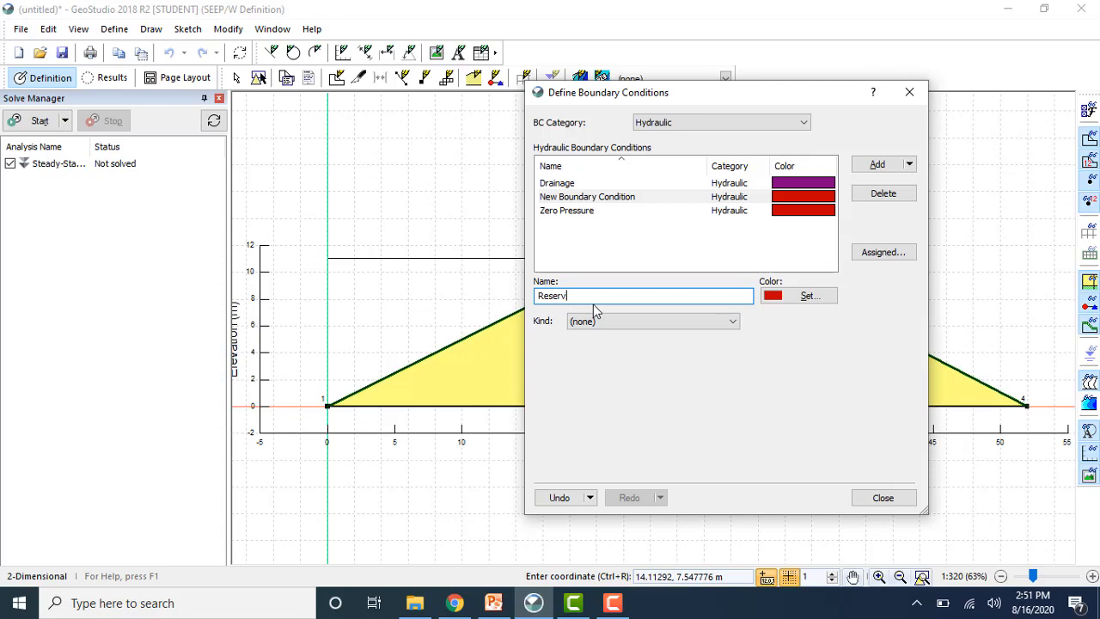
Step: Define the Reservoir condition as a constant Water Total Head of 11 m and give it a light green color
click(685, 322)
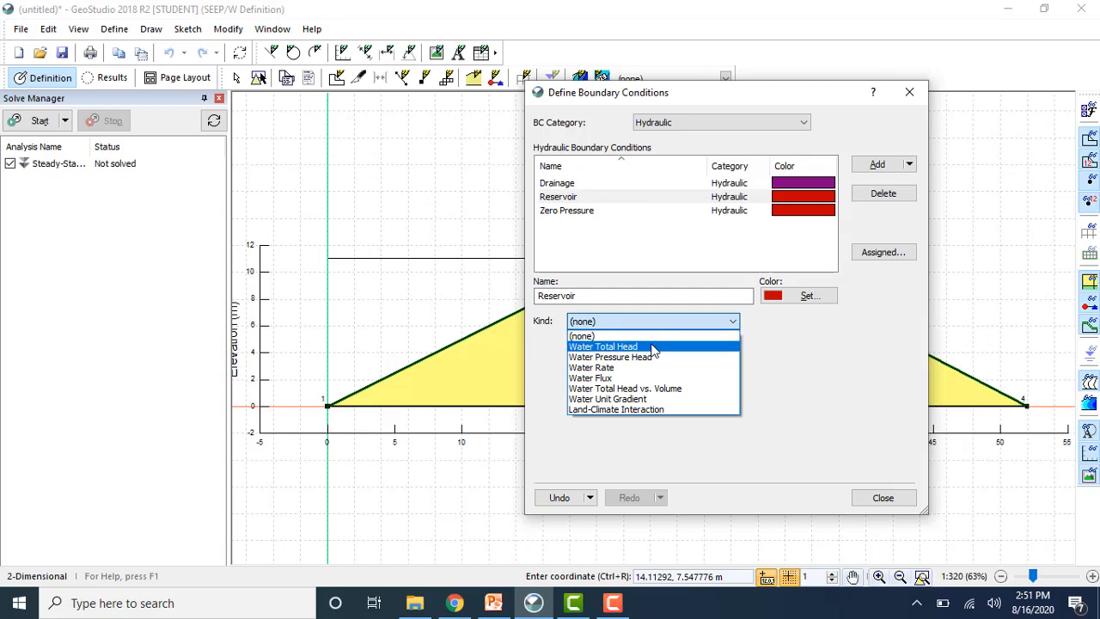
click(652, 347)
click(627, 372)
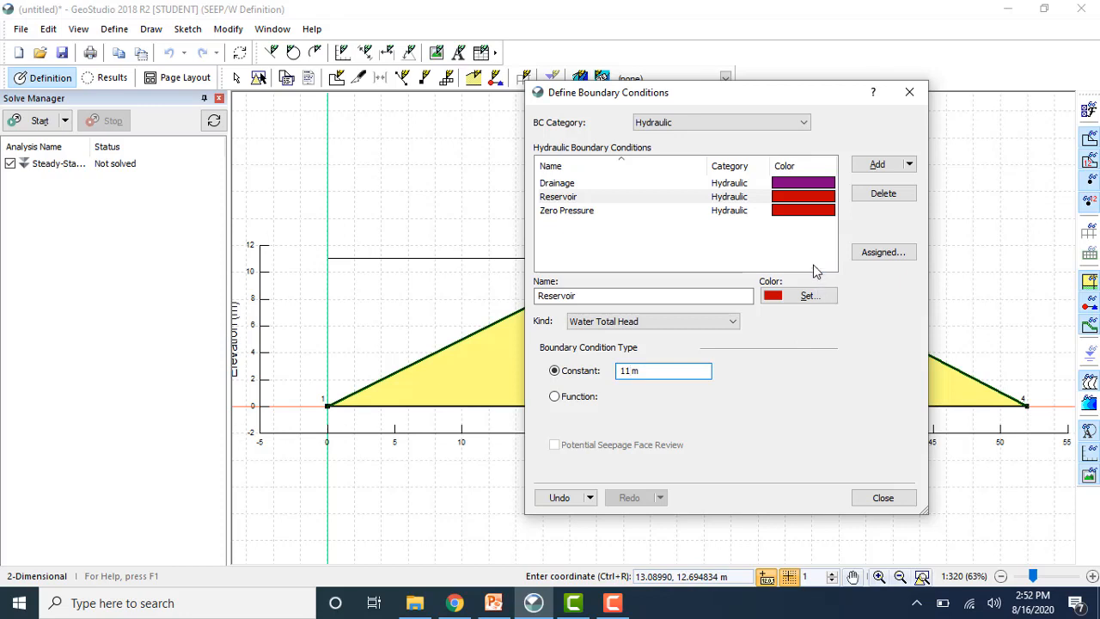
click(808, 297)
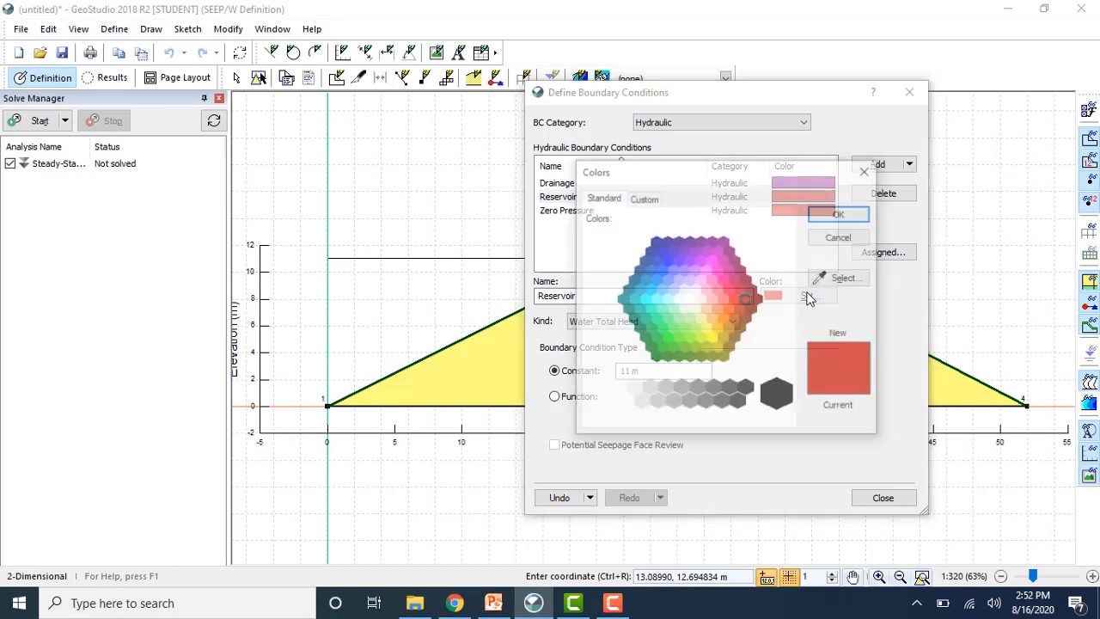
click(667, 319)
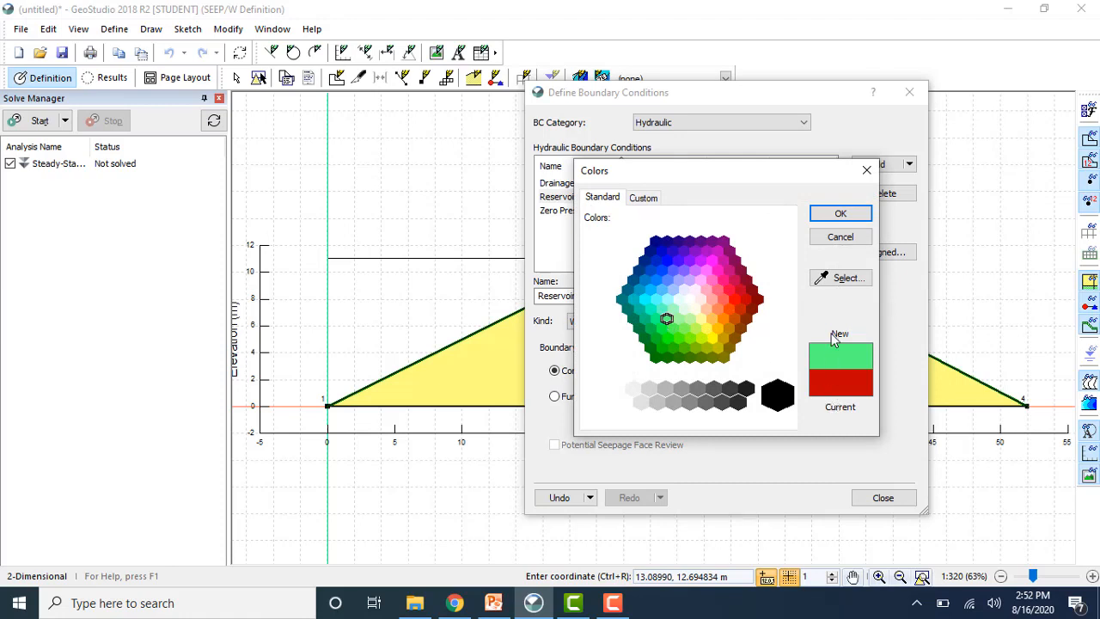
click(841, 214)
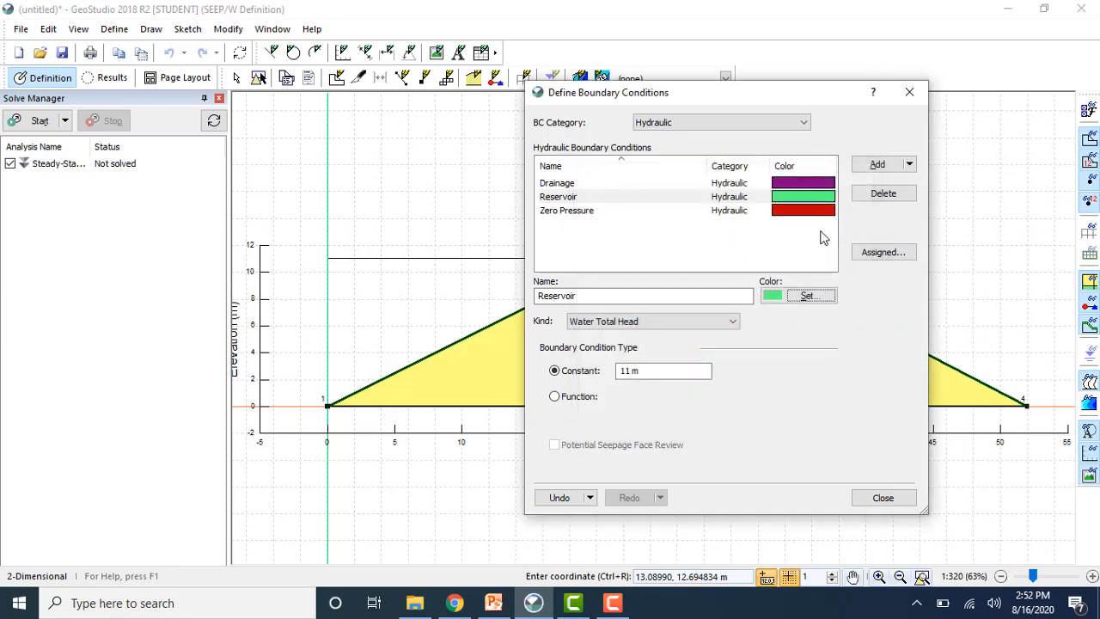
click(898, 501)
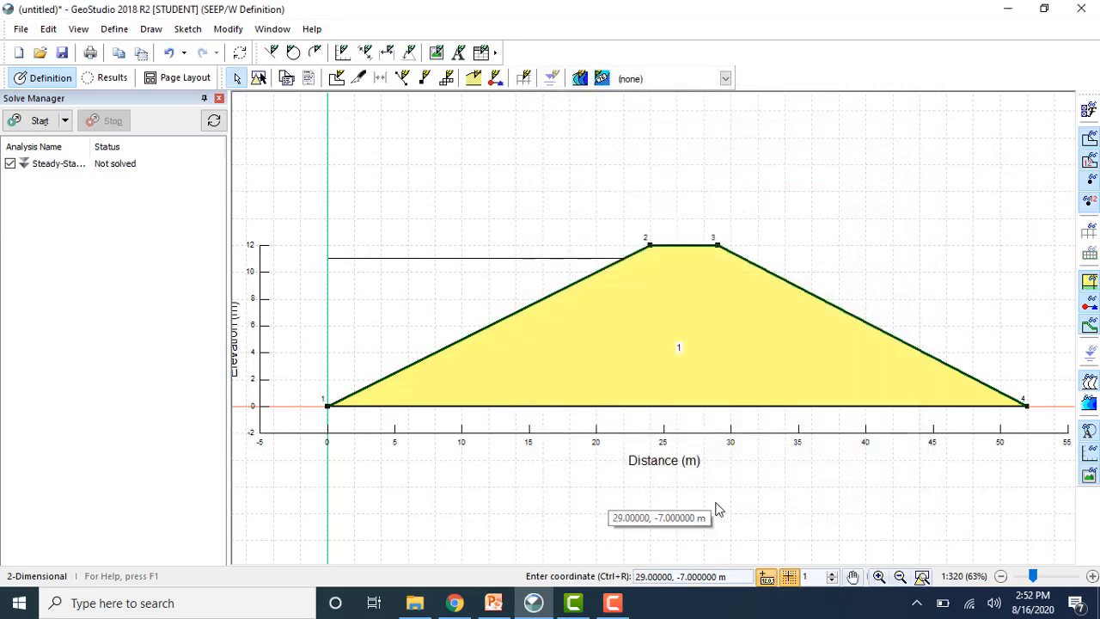
Step: Assign the Reservoir boundary condition to the upstream slope line between points 1 and 2
click(153, 31)
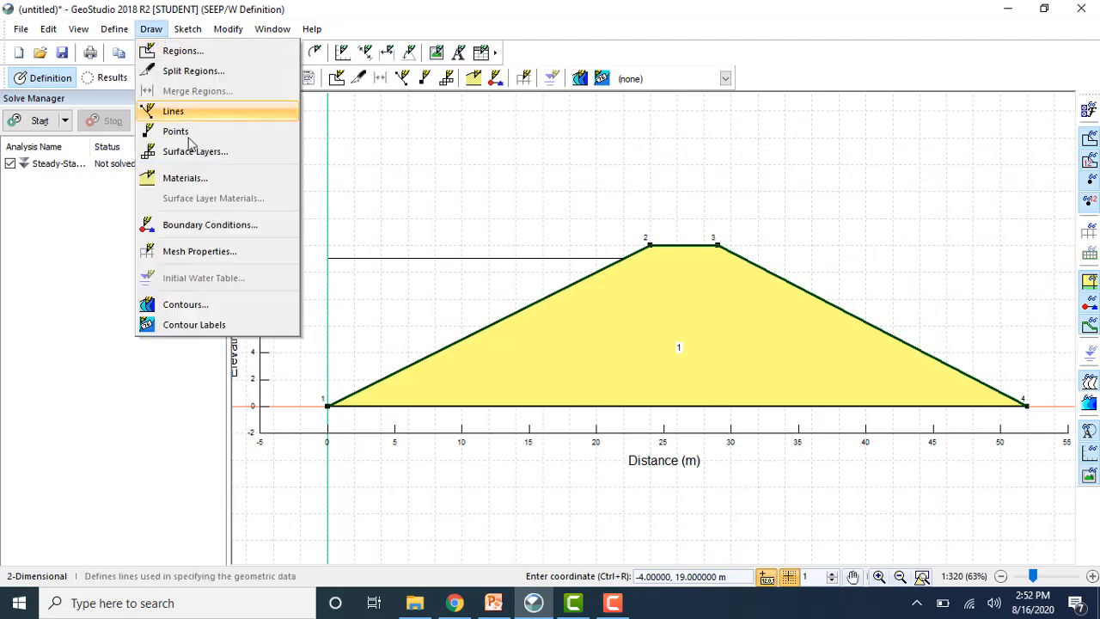
click(215, 224)
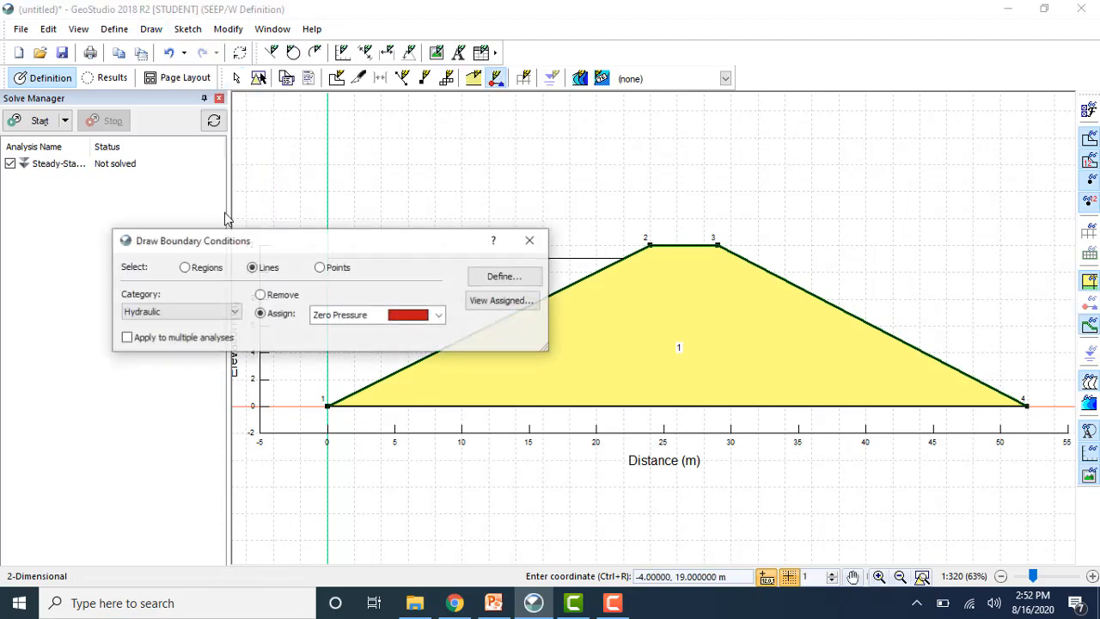
drag(461, 243, 398, 139)
click(375, 212)
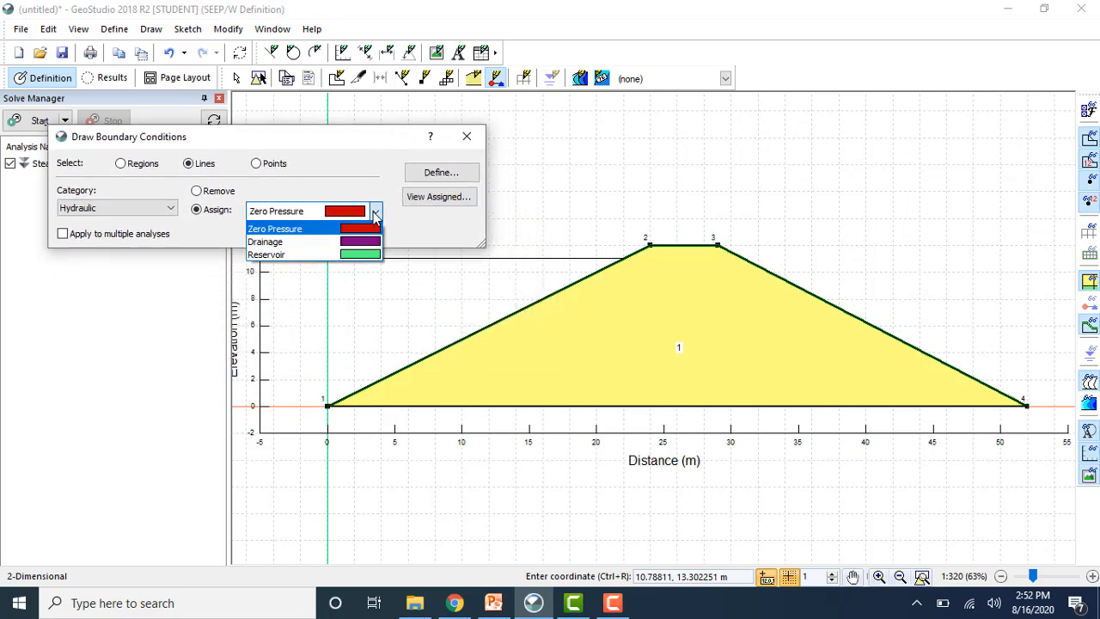
click(301, 254)
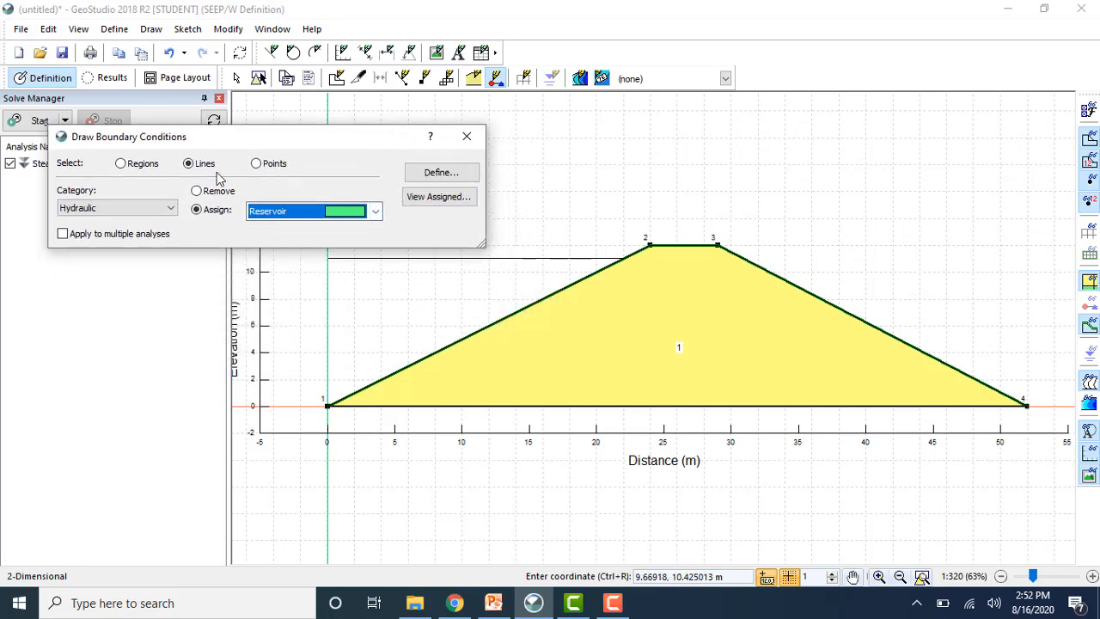
click(518, 311)
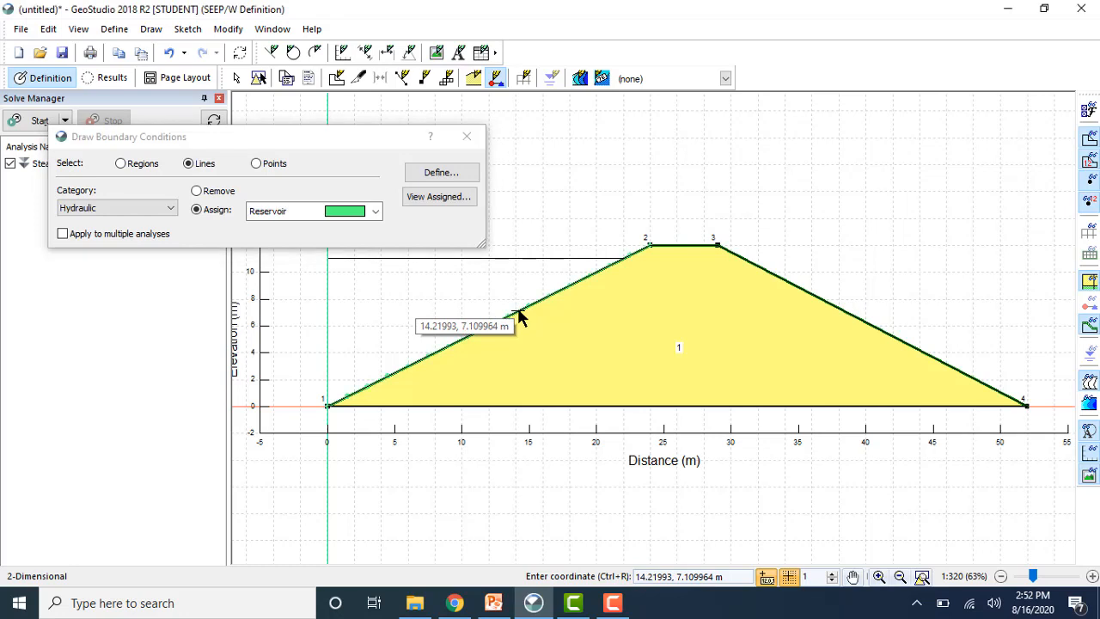
Step: Assign the Drainage boundary condition to the downstream slope line between points 3 and 4
click(375, 211)
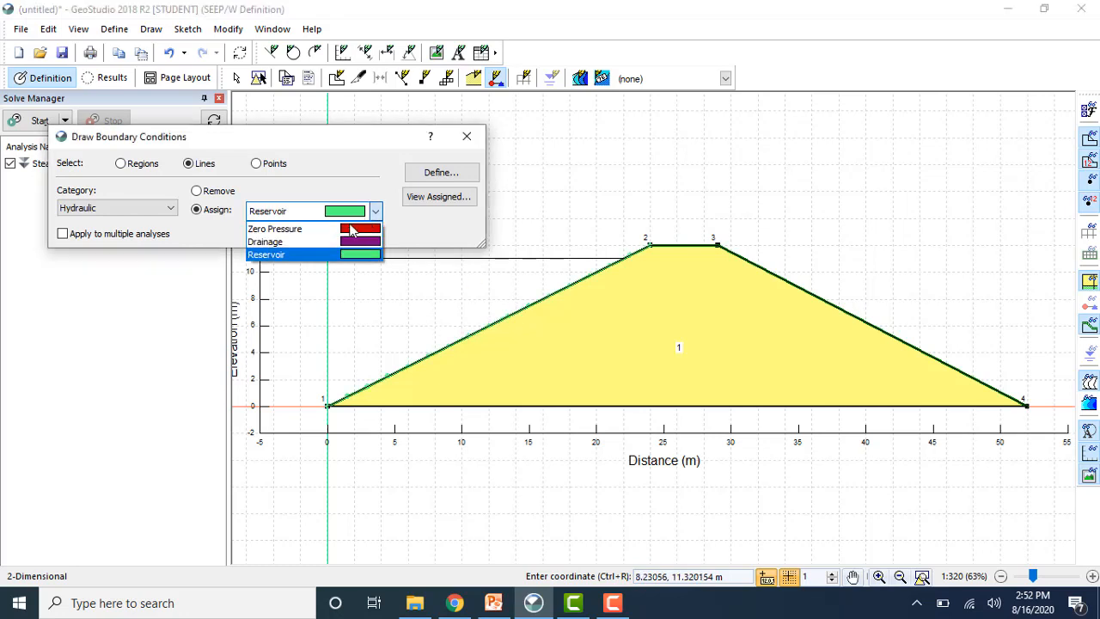
click(323, 241)
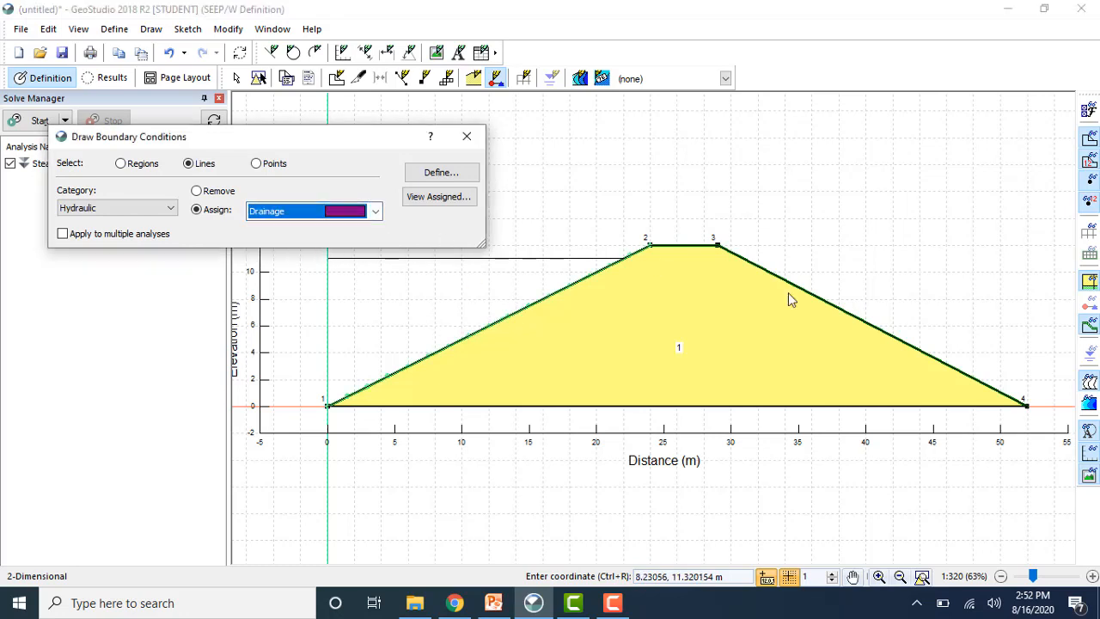
click(844, 316)
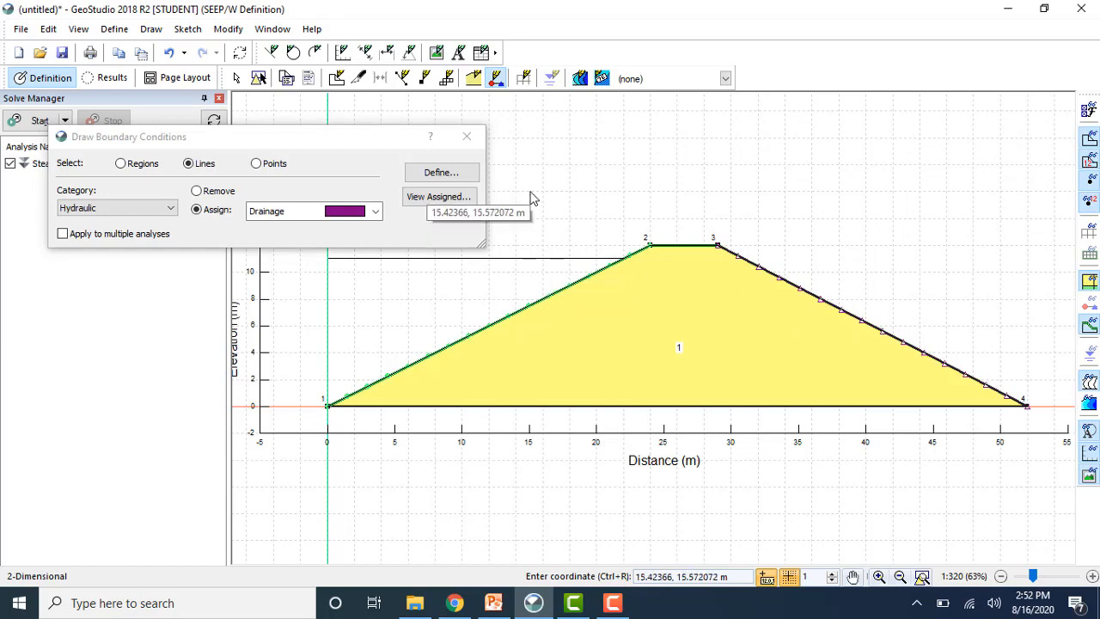
click(467, 136)
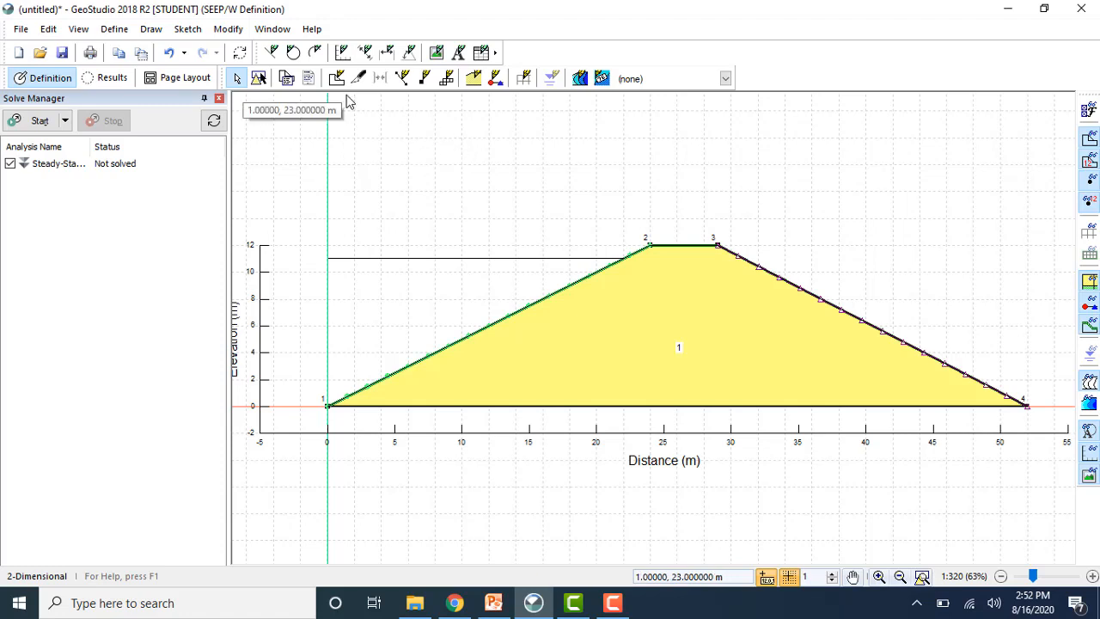
Step: Select the embankment region in the mesh properties and set the approximate global element size to 1 m
click(153, 30)
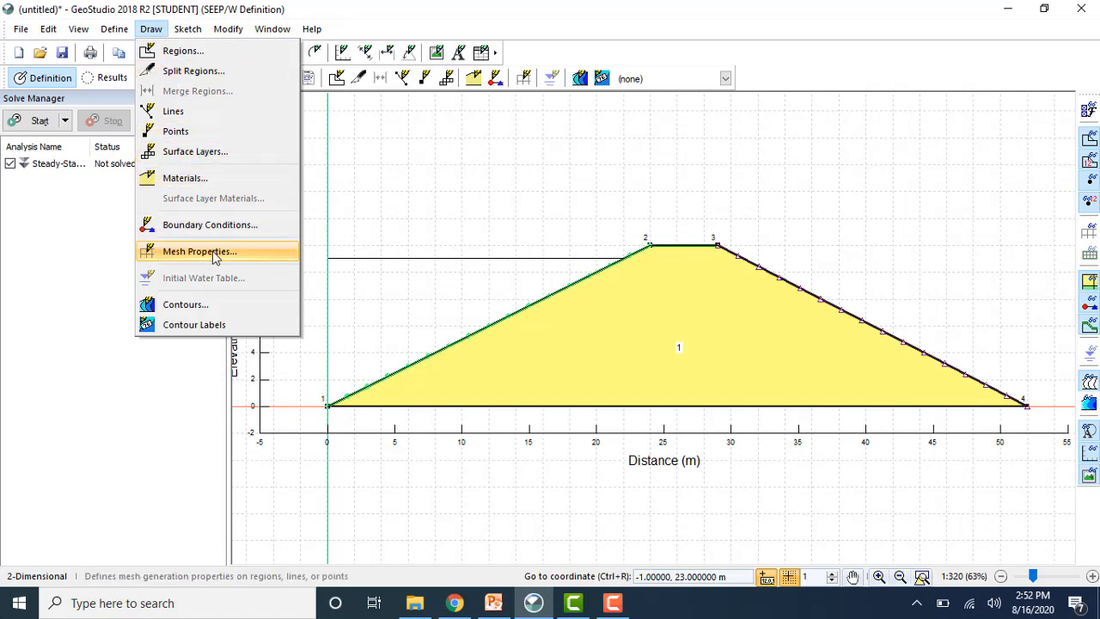
click(212, 252)
drag(540, 233, 309, 216)
click(660, 315)
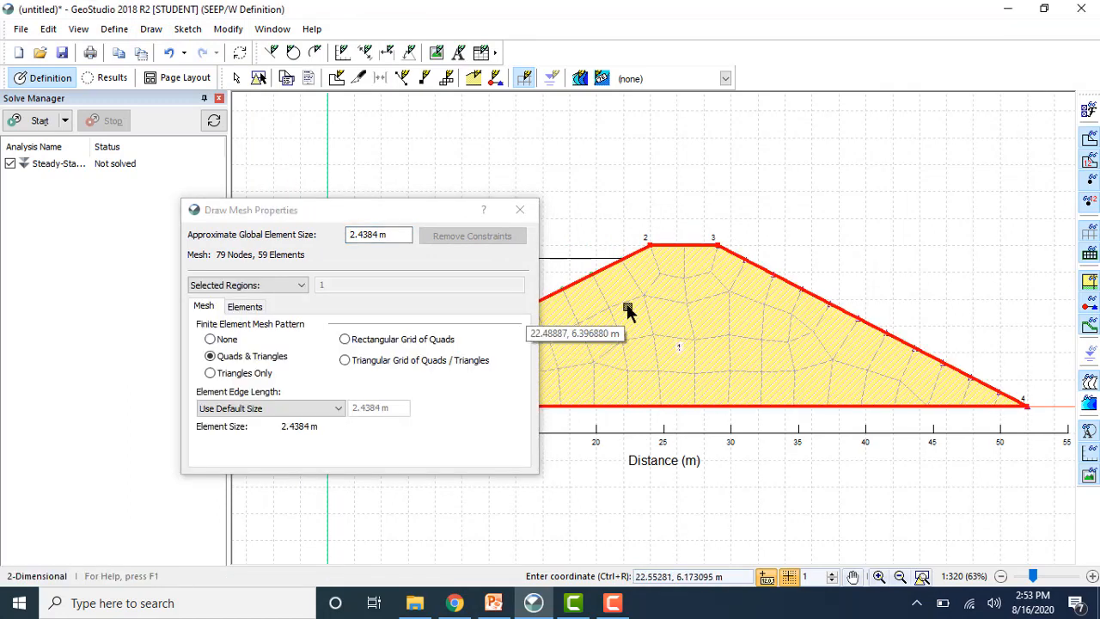
click(389, 241)
drag(389, 240, 338, 234)
text(2)
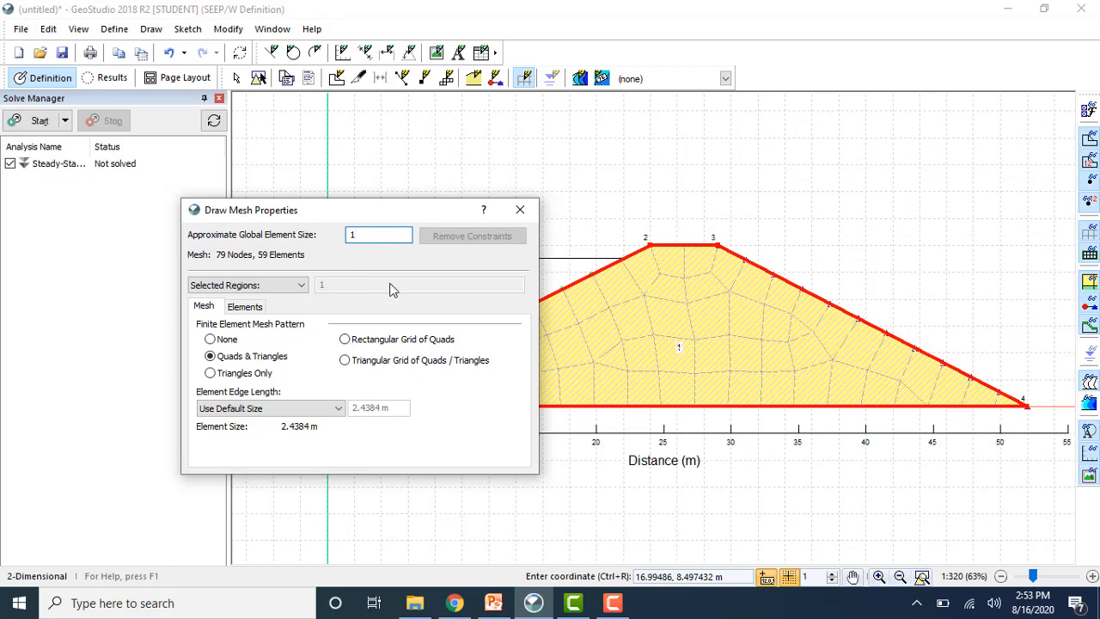
click(248, 307)
click(222, 307)
click(520, 209)
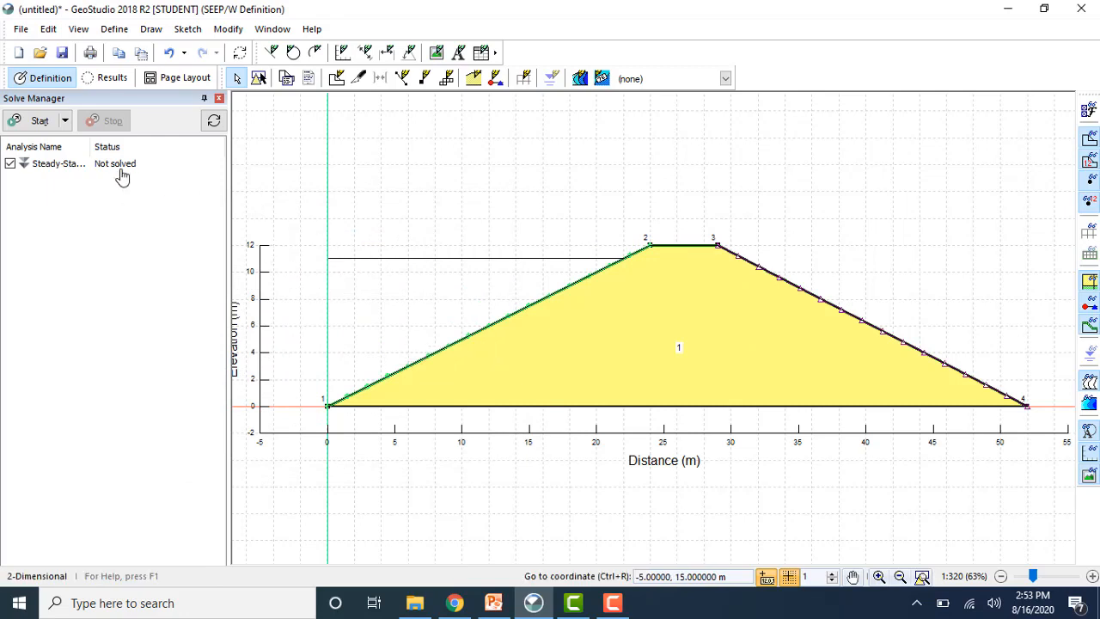
Step: Start solving the Steady-State Seepage analysis and save the project as "seepage ABCD"
click(48, 125)
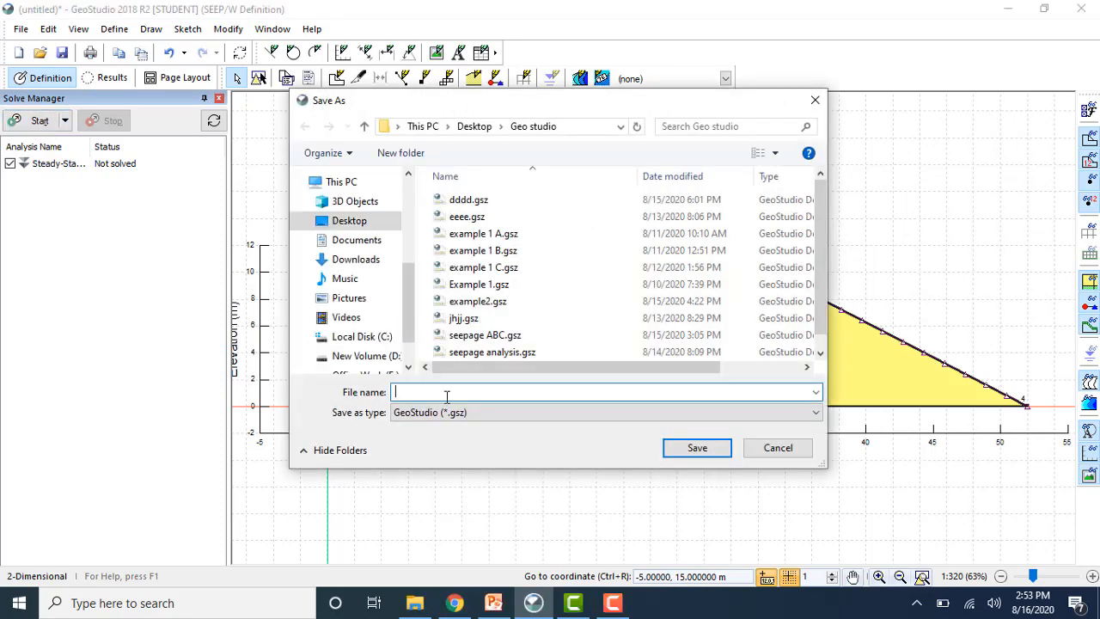
text(seepage)
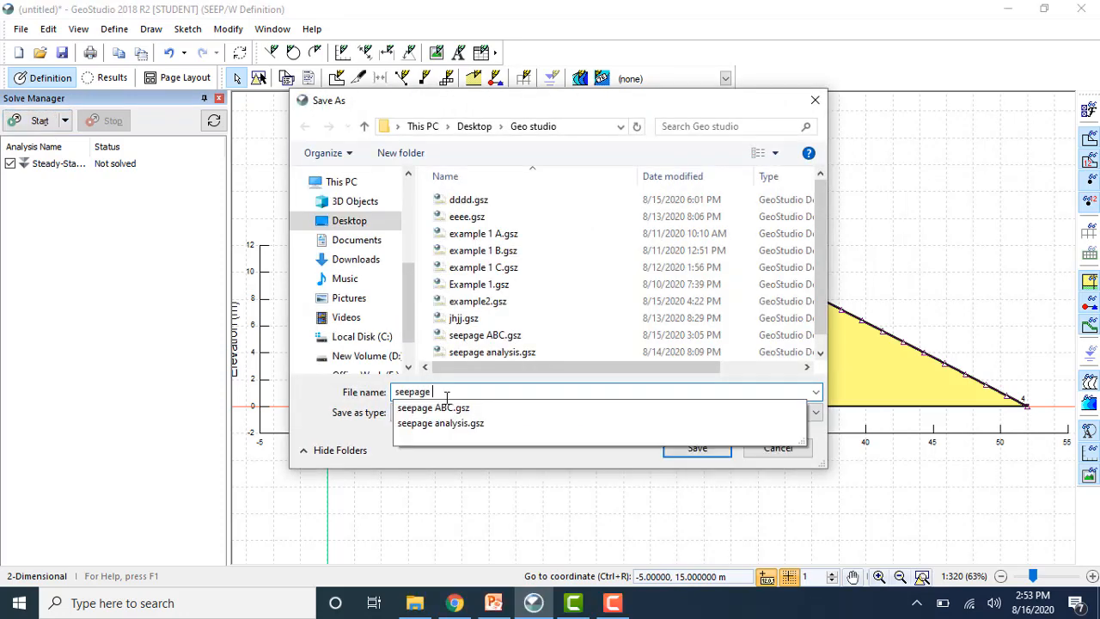
text( ABCD)
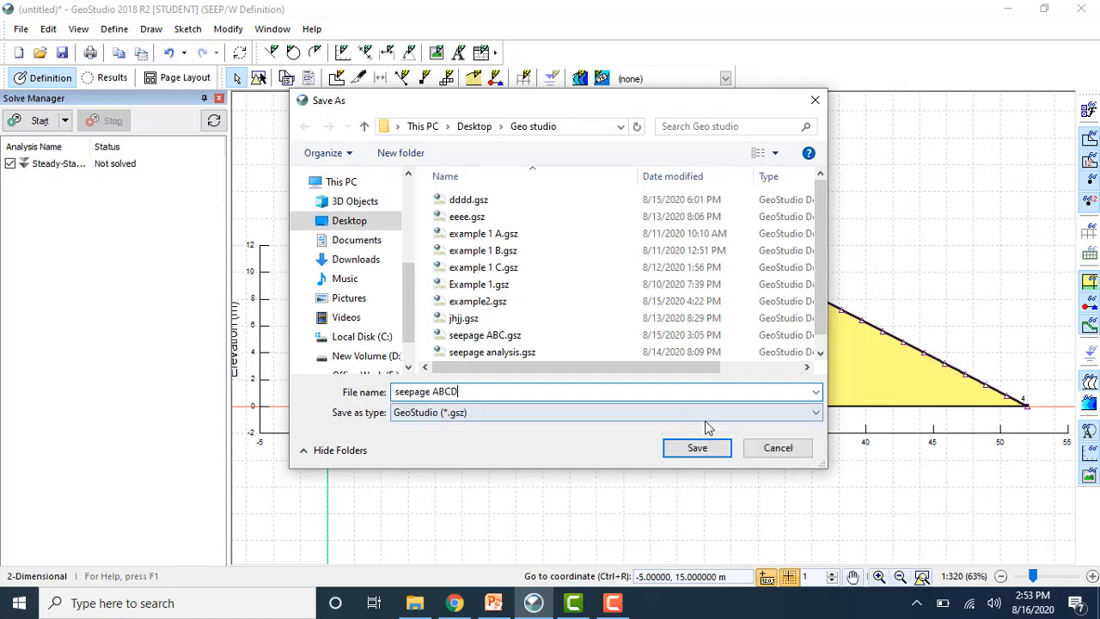
click(697, 448)
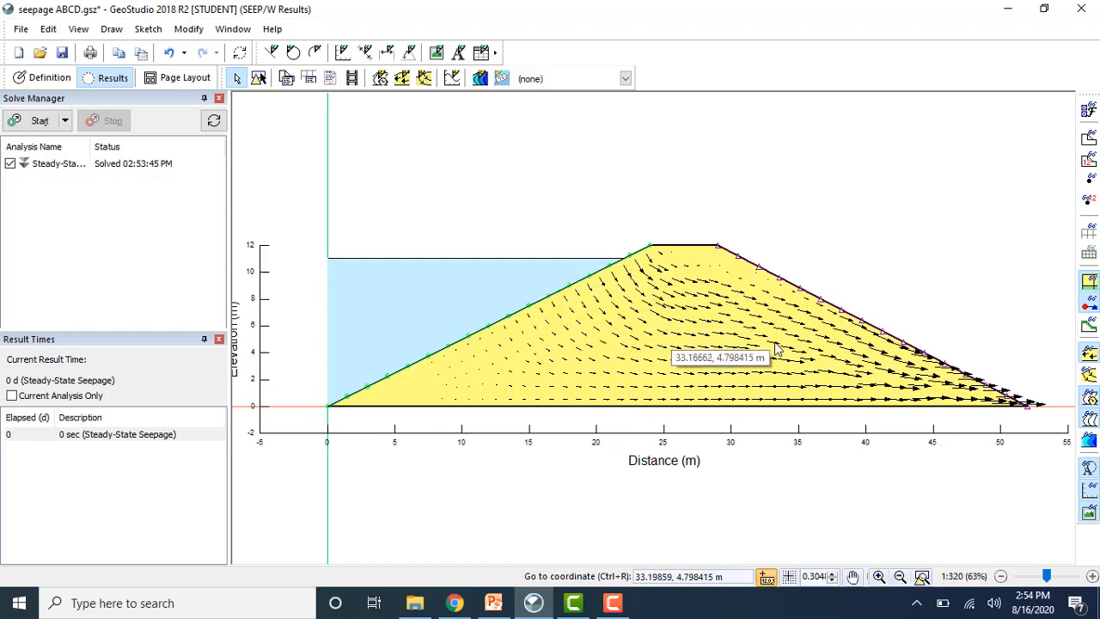
Step: Display the Water Total Head, Pore-Water Pressure and Pressure Head contours in turn to examine their distribution in the embankment
click(626, 78)
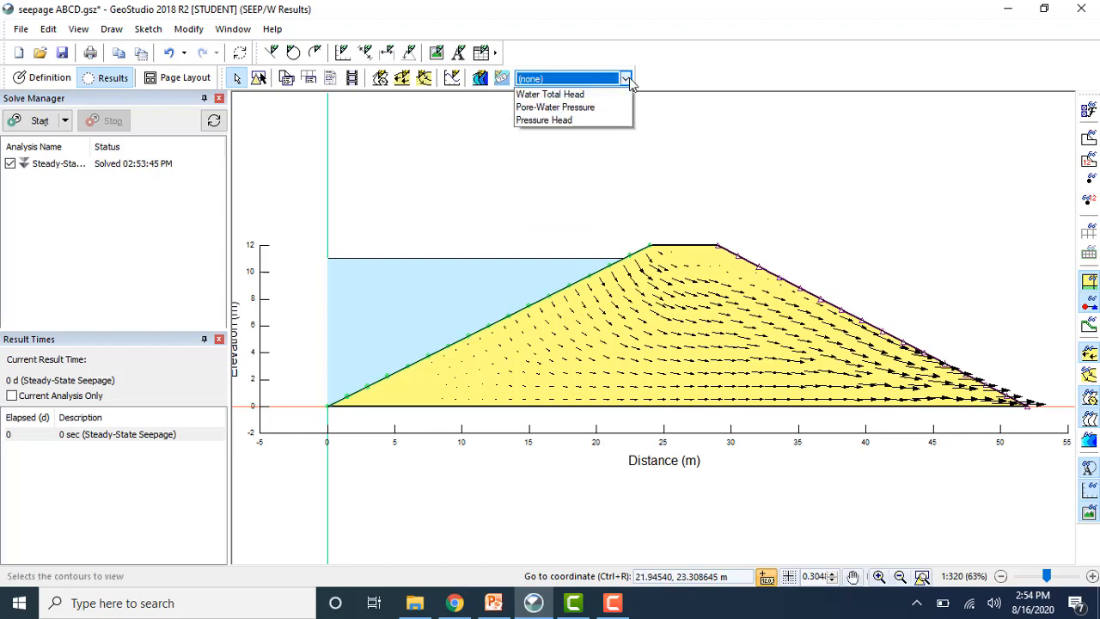
click(591, 107)
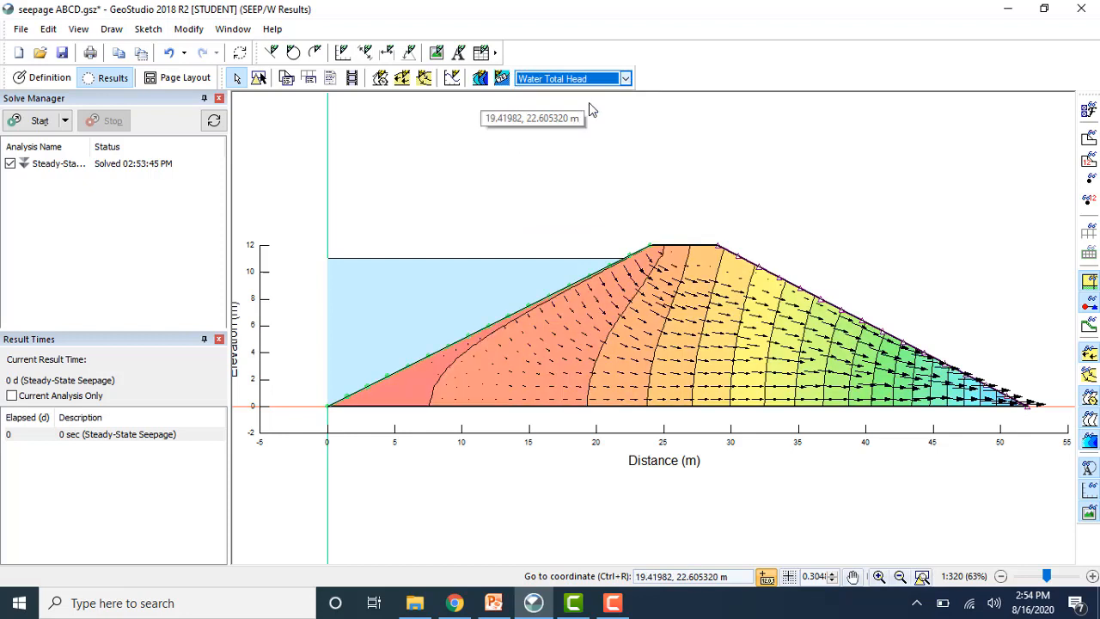
click(626, 79)
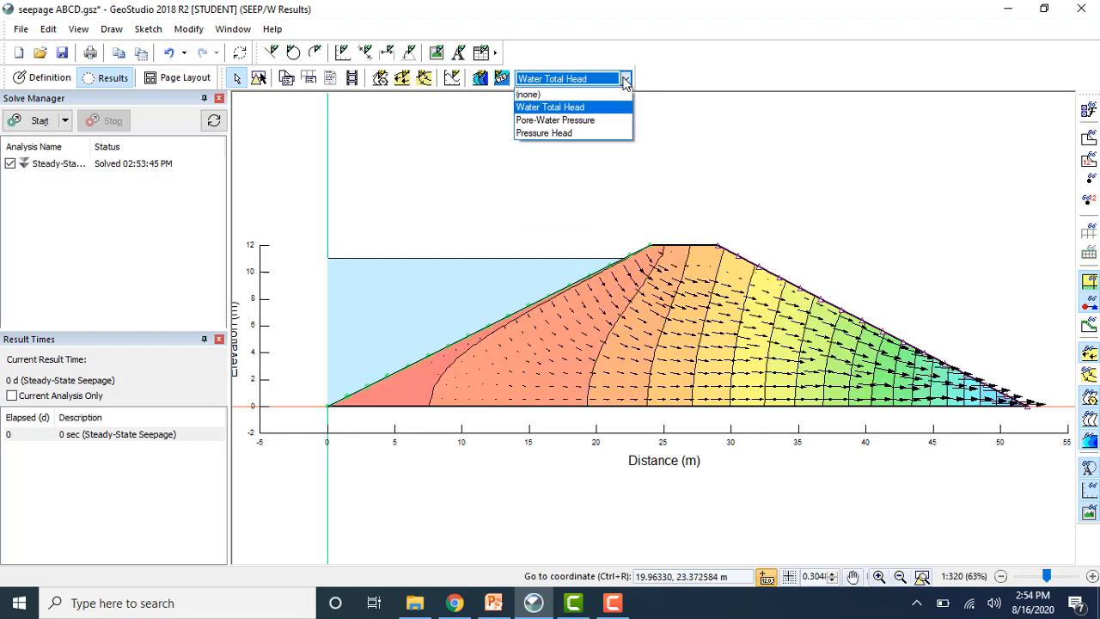
click(581, 120)
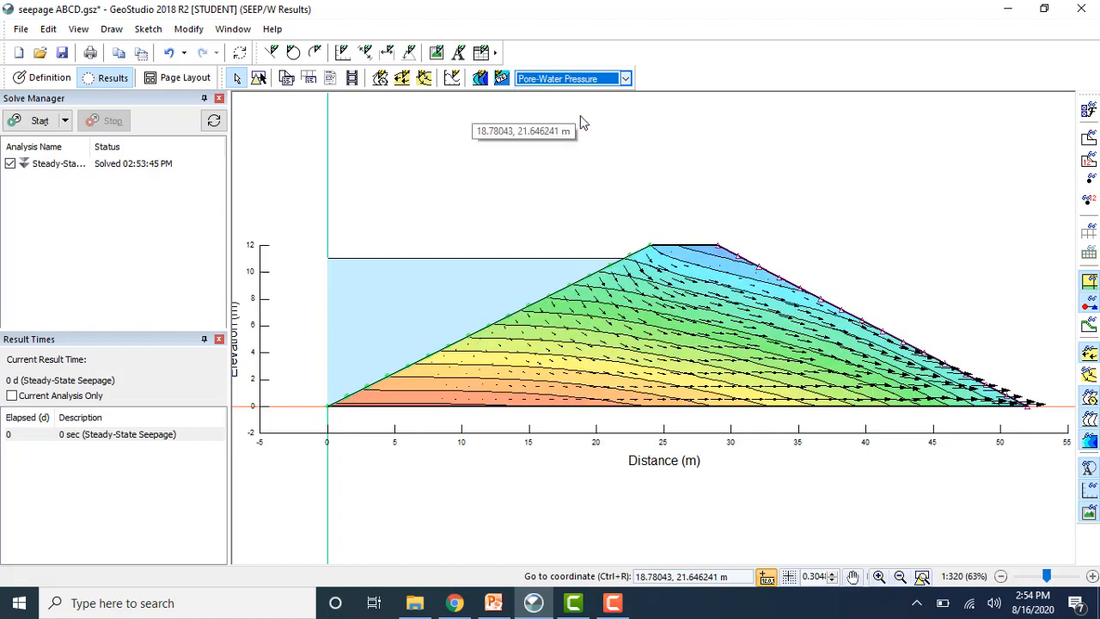
click(626, 79)
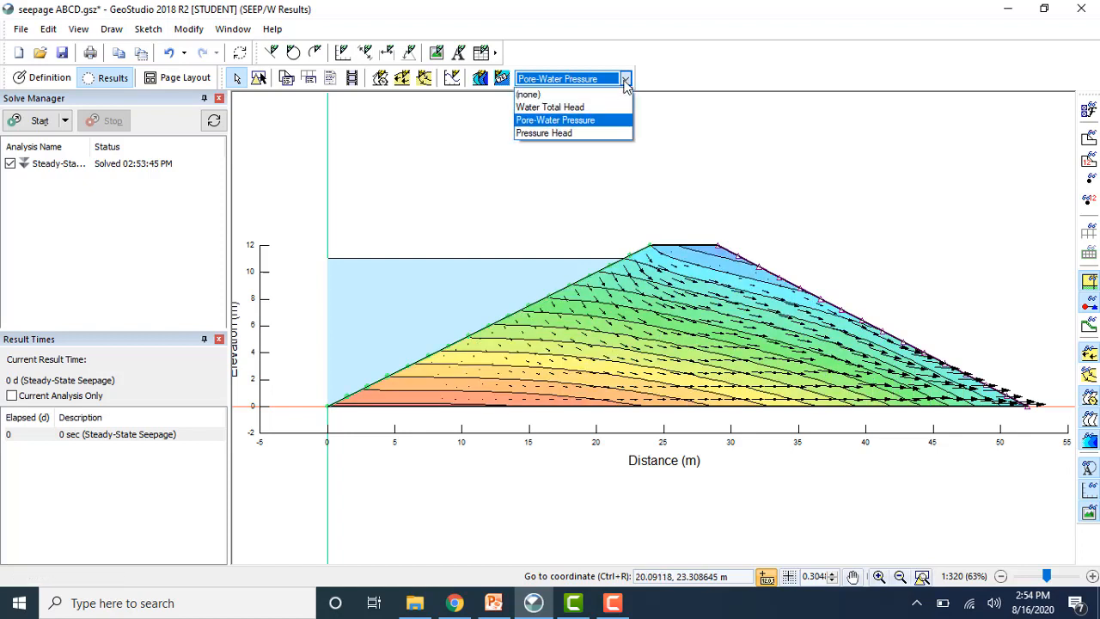
click(584, 134)
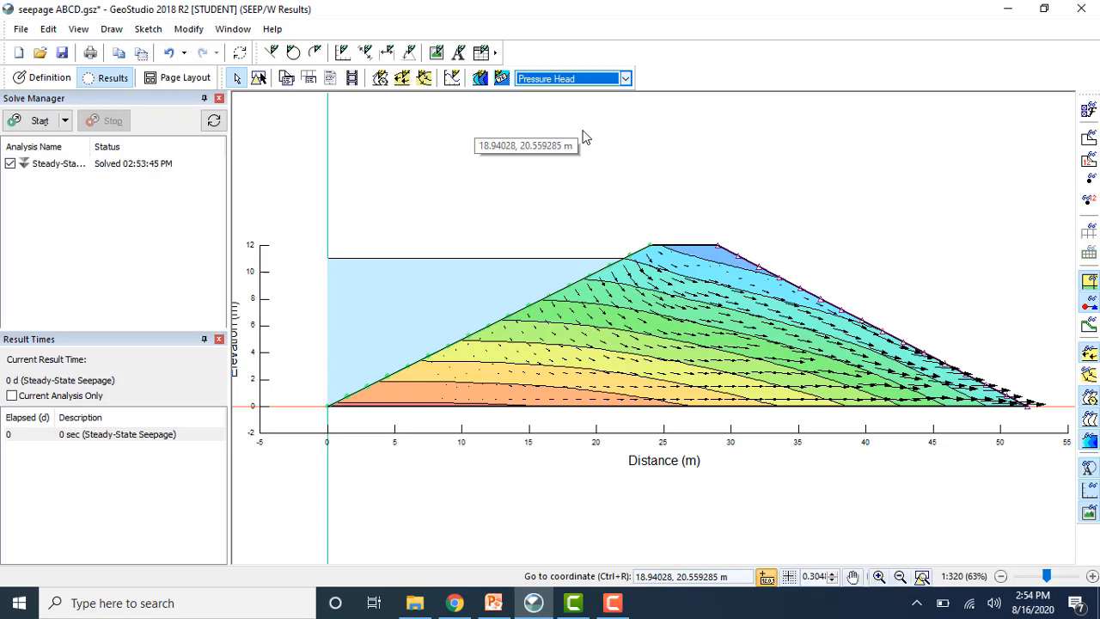
Step: Turn off the Water Flux vectors in the results view
click(406, 87)
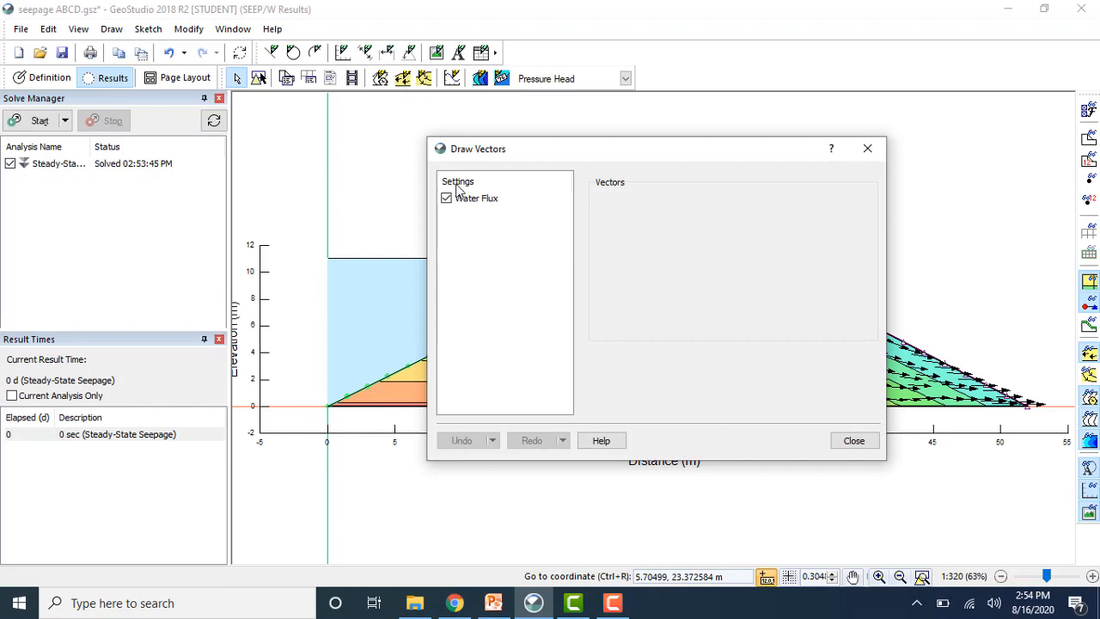
click(447, 199)
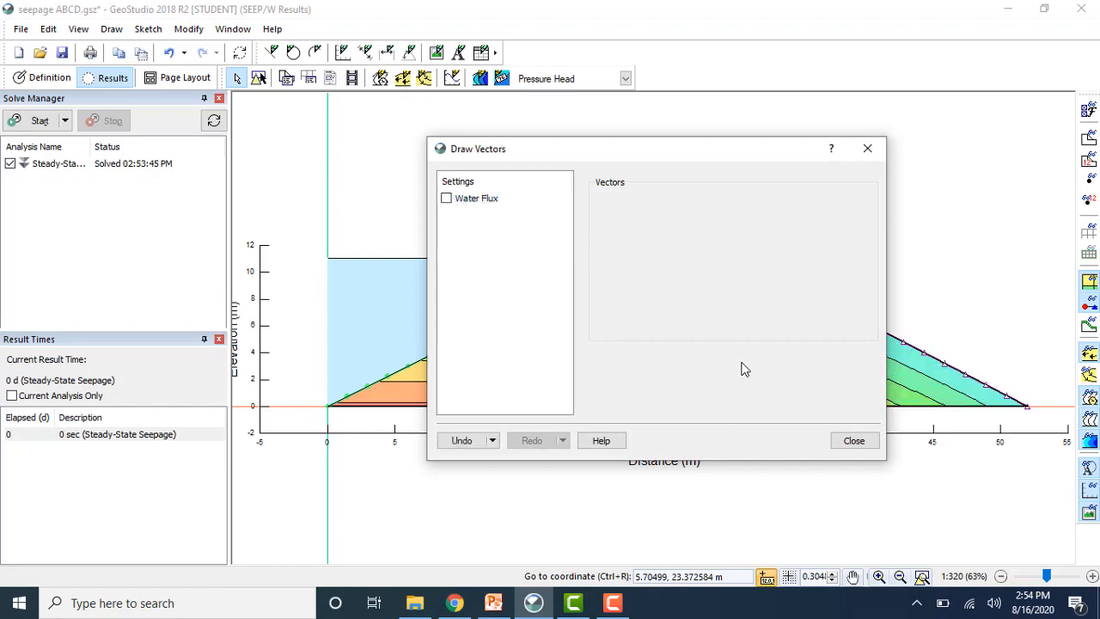
click(849, 440)
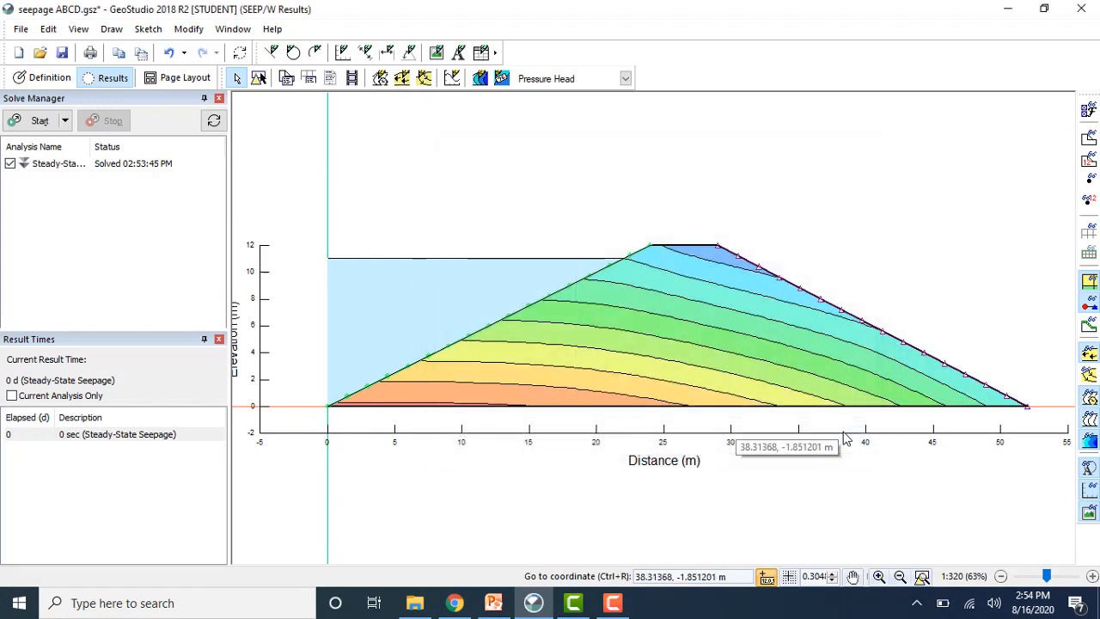
Step: Preview the legend of the Pressure Head contours, close the contour settings and set the contour display to (none)
click(483, 86)
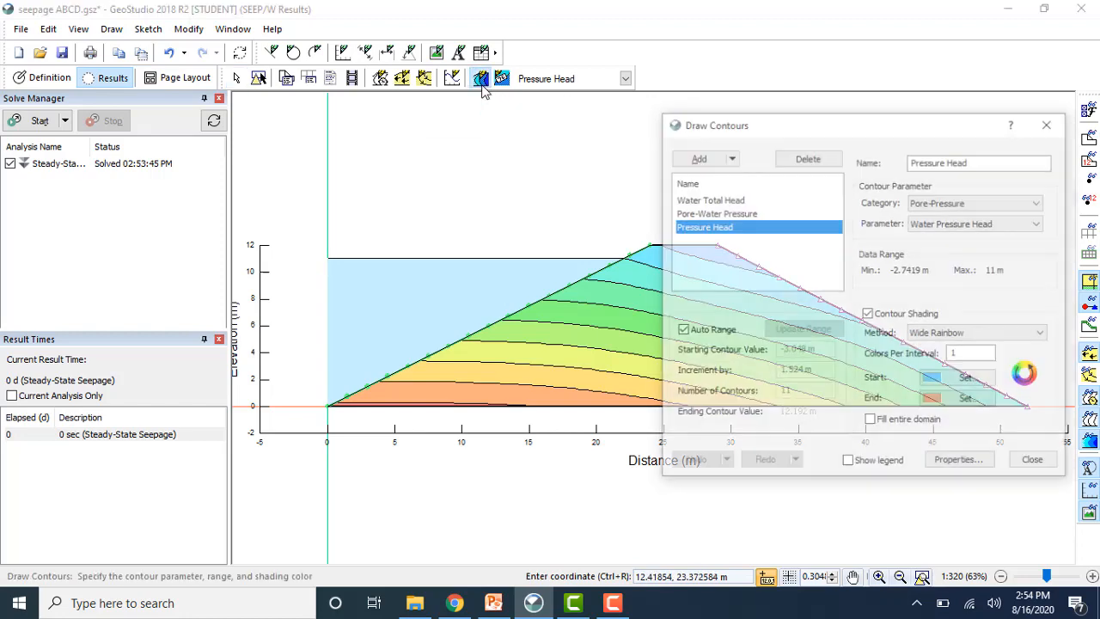
mouse_move(761, 128)
mouse_down()
mouse_move(361, 159)
mouse_move(258, 151)
mouse_up()
click(345, 487)
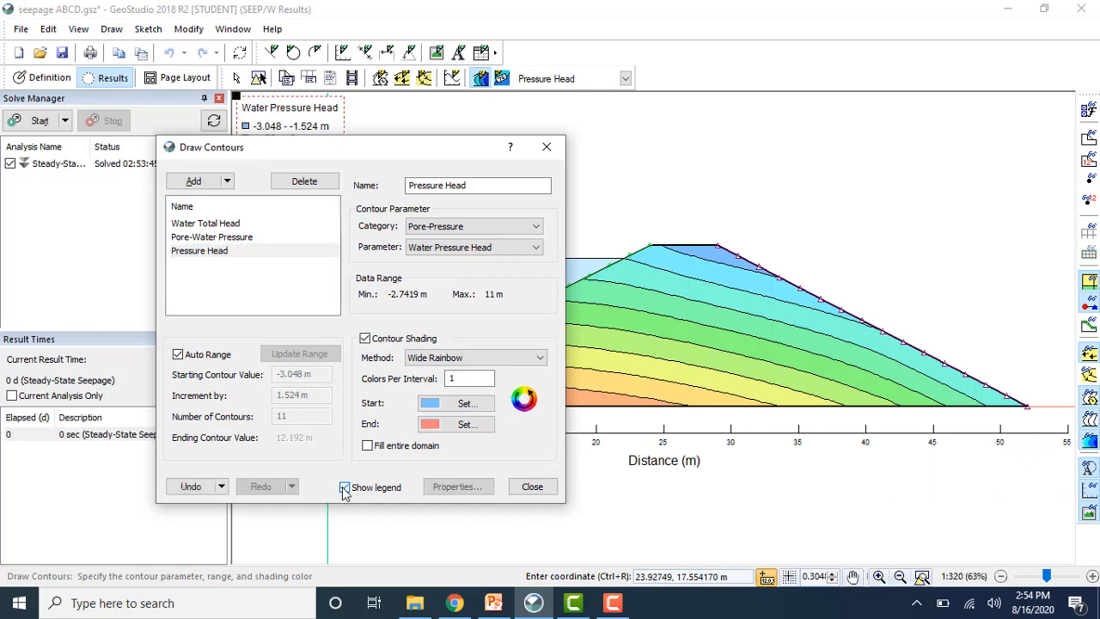
drag(346, 157, 366, 284)
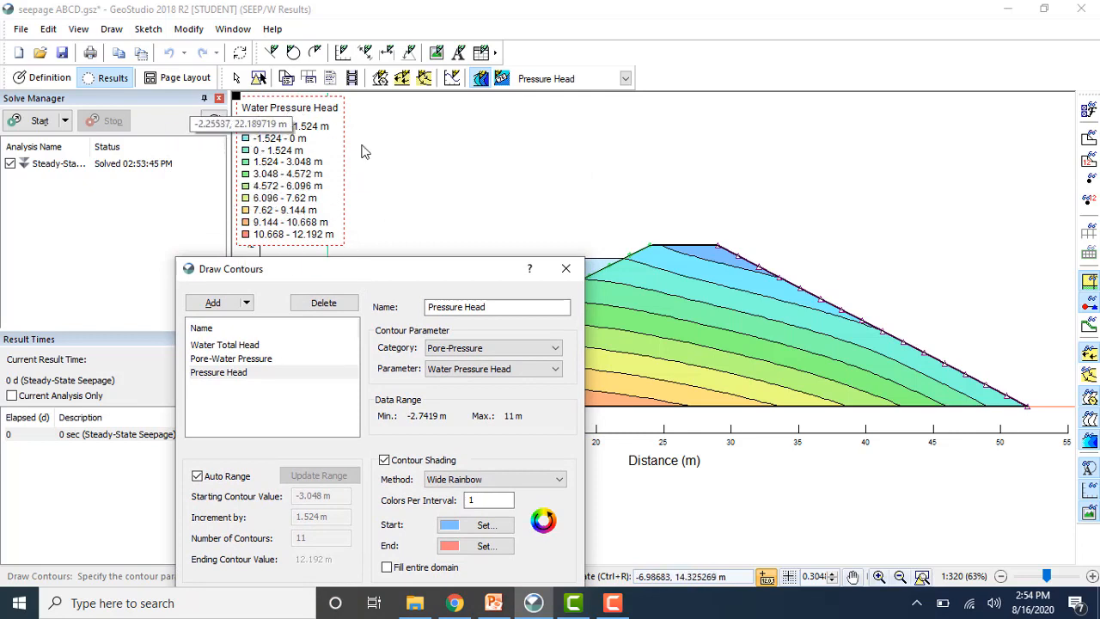
drag(385, 273, 367, 269)
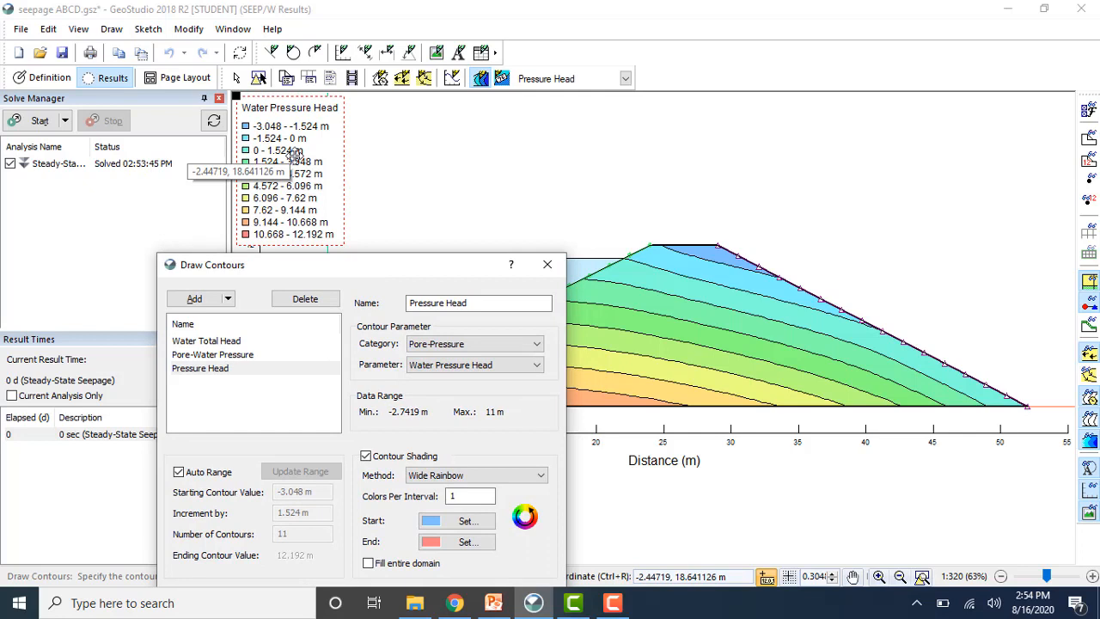
click(547, 264)
click(609, 79)
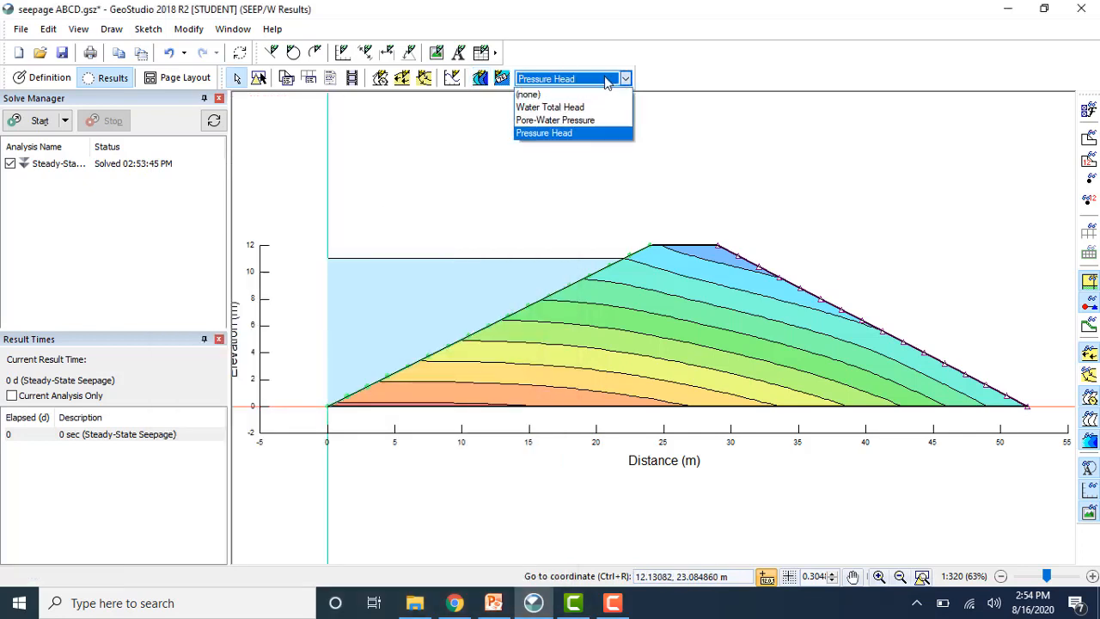
click(576, 94)
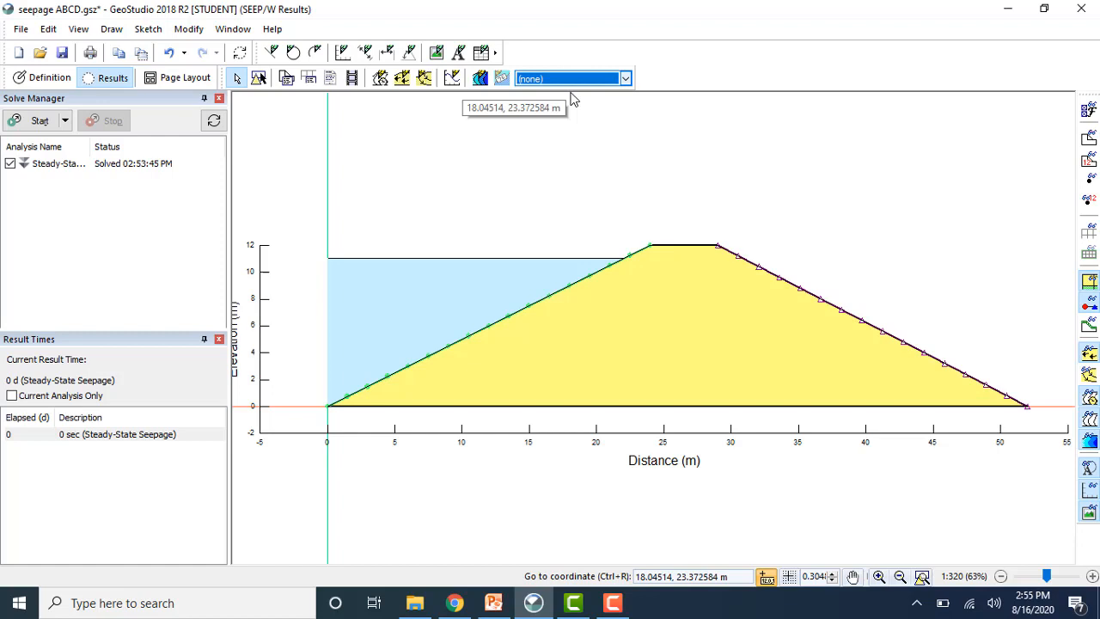
Step: Draw a series of flow paths through the embankment, starting below the crest and continuing down towards the base
click(124, 33)
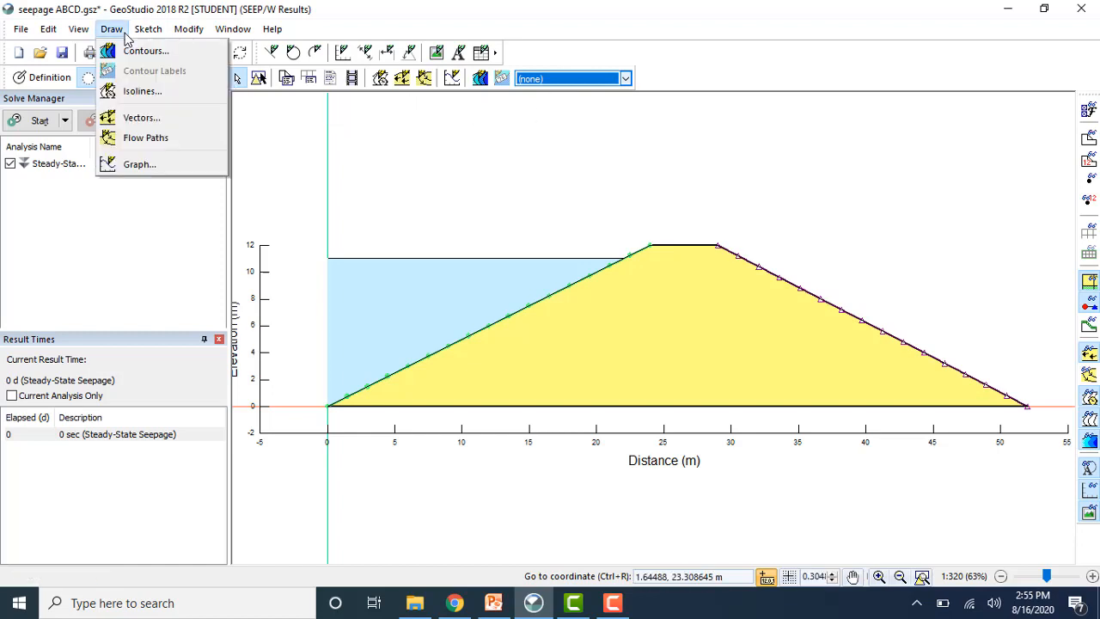
click(147, 140)
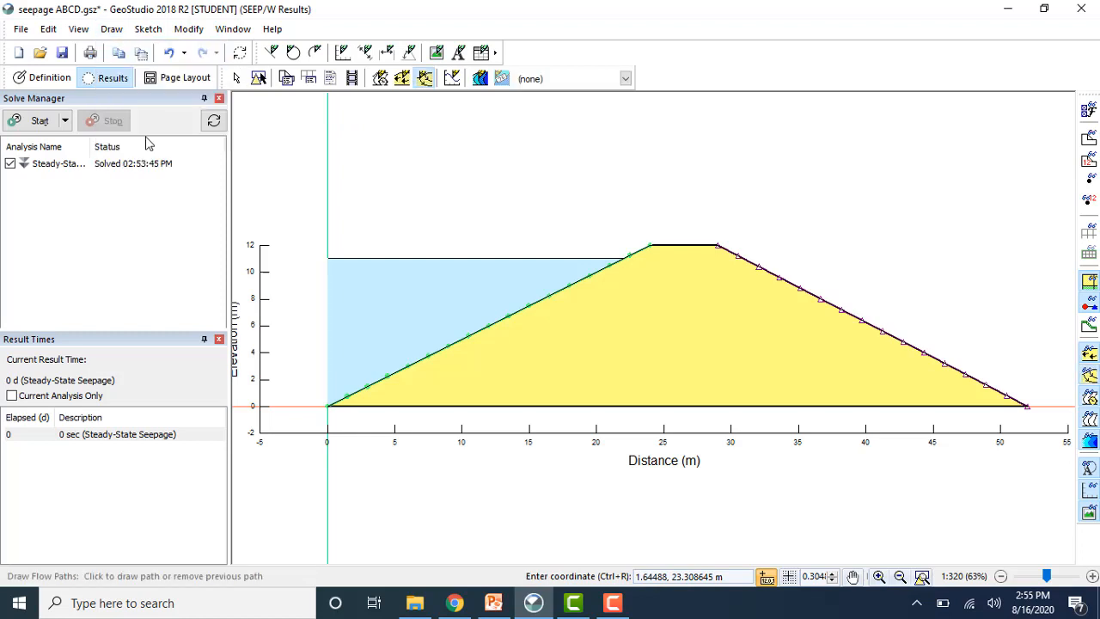
click(655, 270)
click(659, 290)
click(658, 307)
click(652, 324)
click(637, 363)
click(634, 376)
click(628, 386)
click(617, 393)
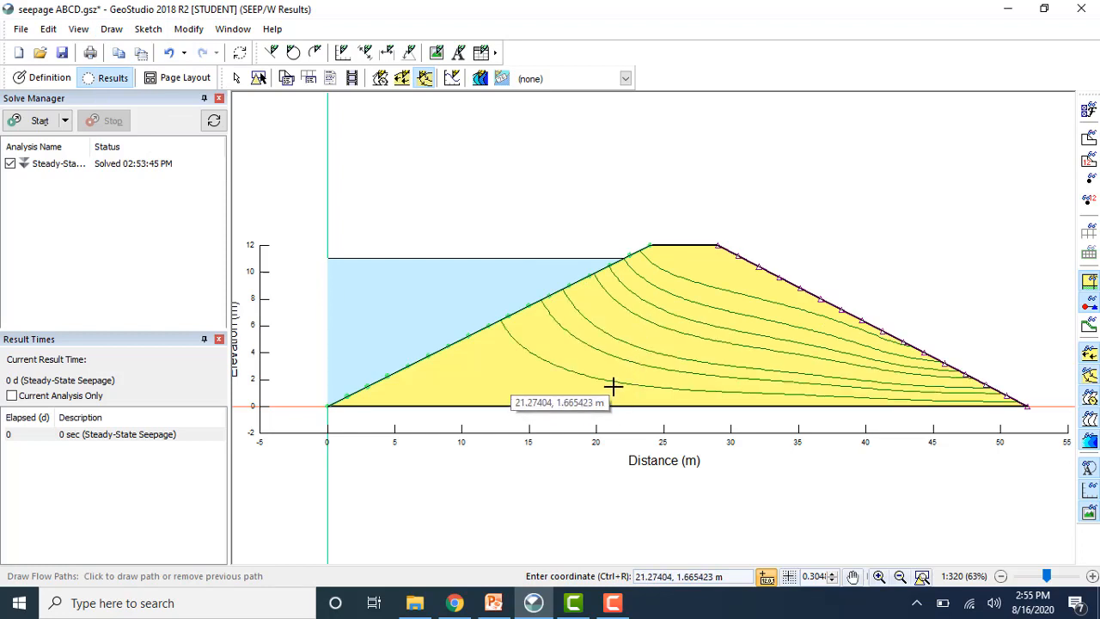
Step: Remove all the drawn flow paths one by one, from the lowest path up to the crest
click(613, 381)
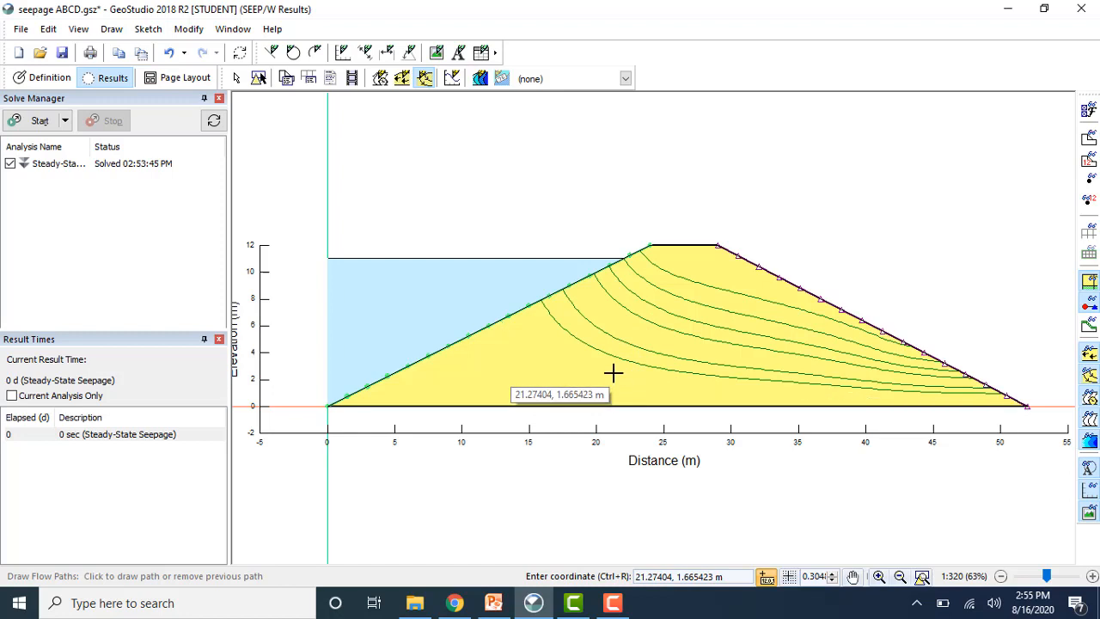
click(616, 356)
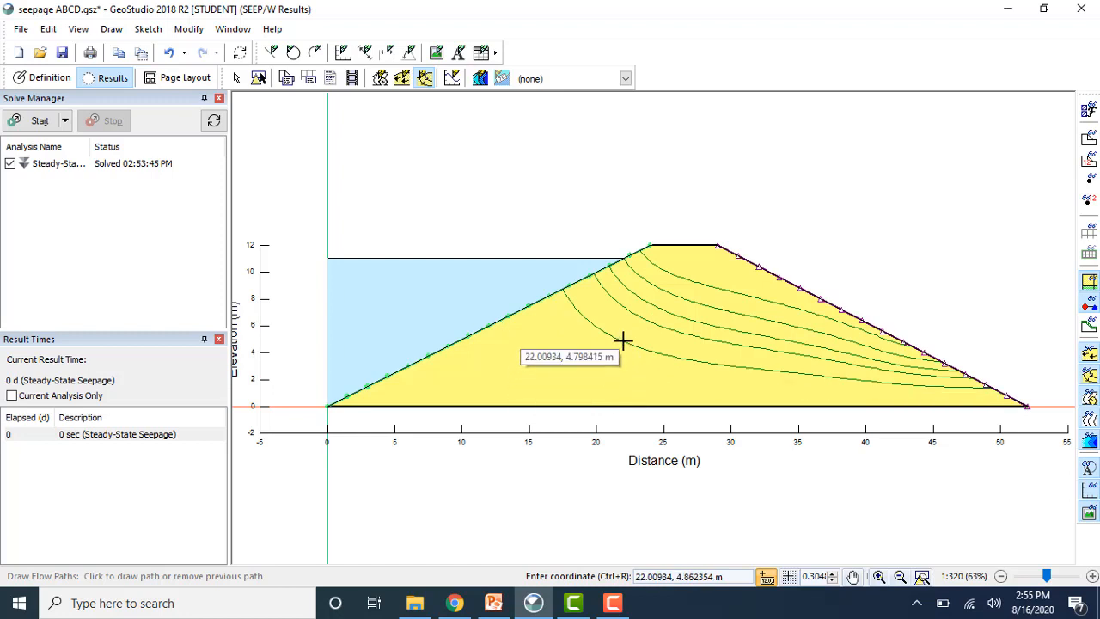
click(622, 341)
click(636, 314)
click(636, 314)
click(636, 314)
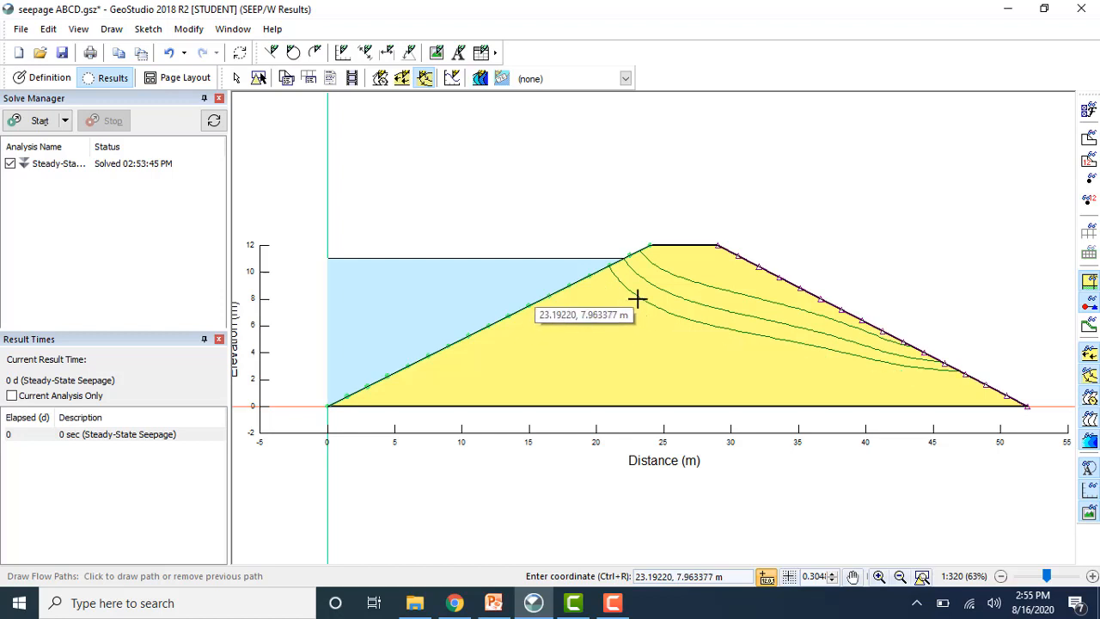
click(638, 297)
click(649, 282)
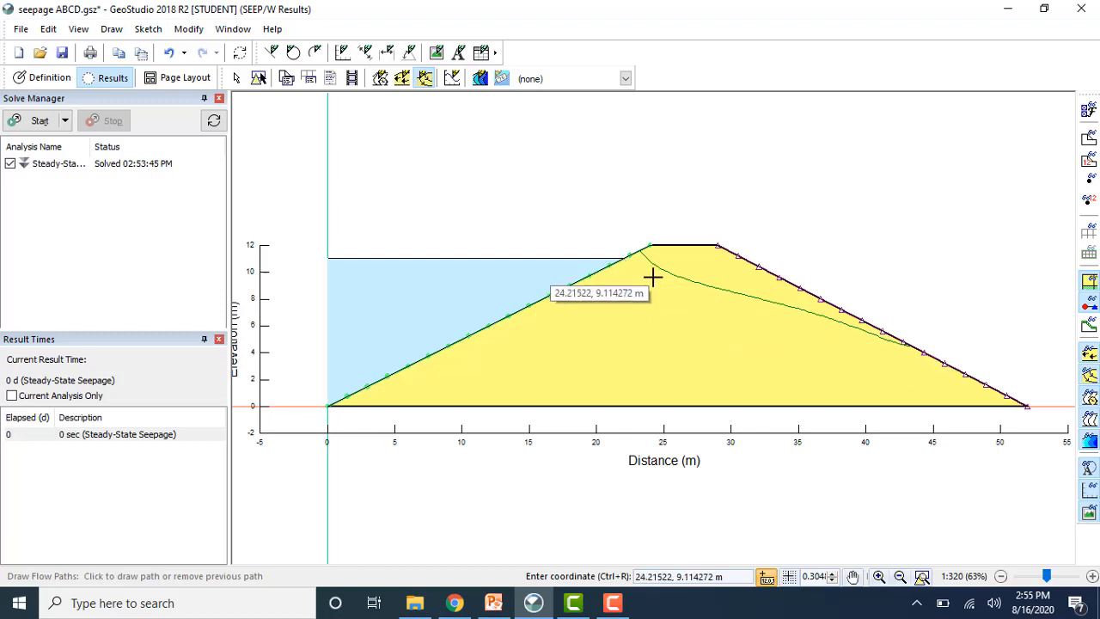
click(661, 269)
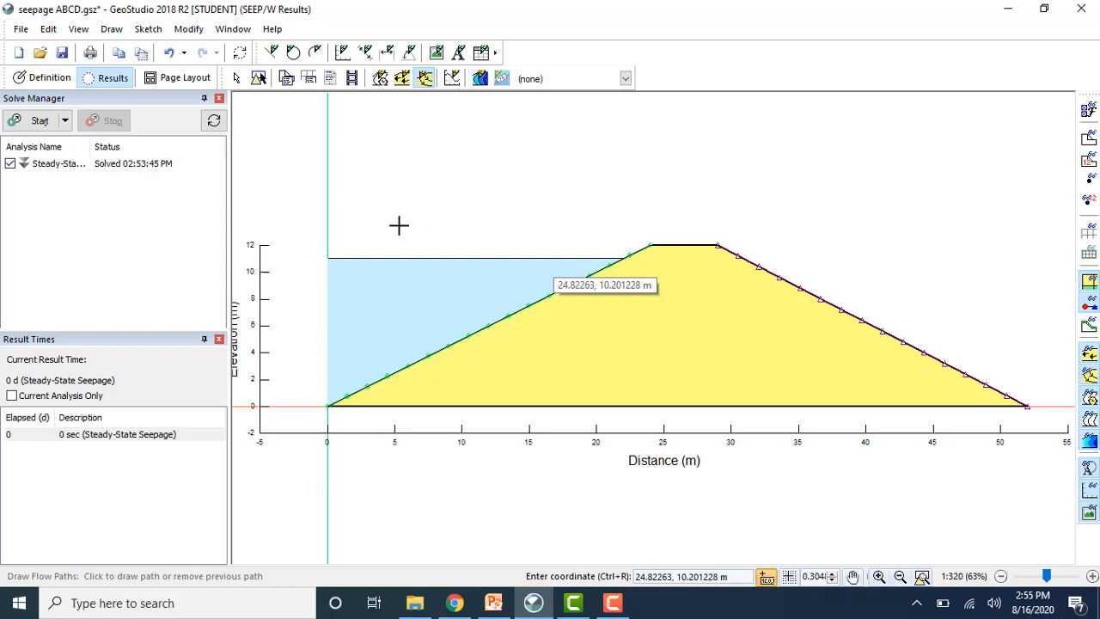
Step: Add a Water Pressure isoline at 0 kPa for the currently displayed time step and display it on the embankment
click(126, 29)
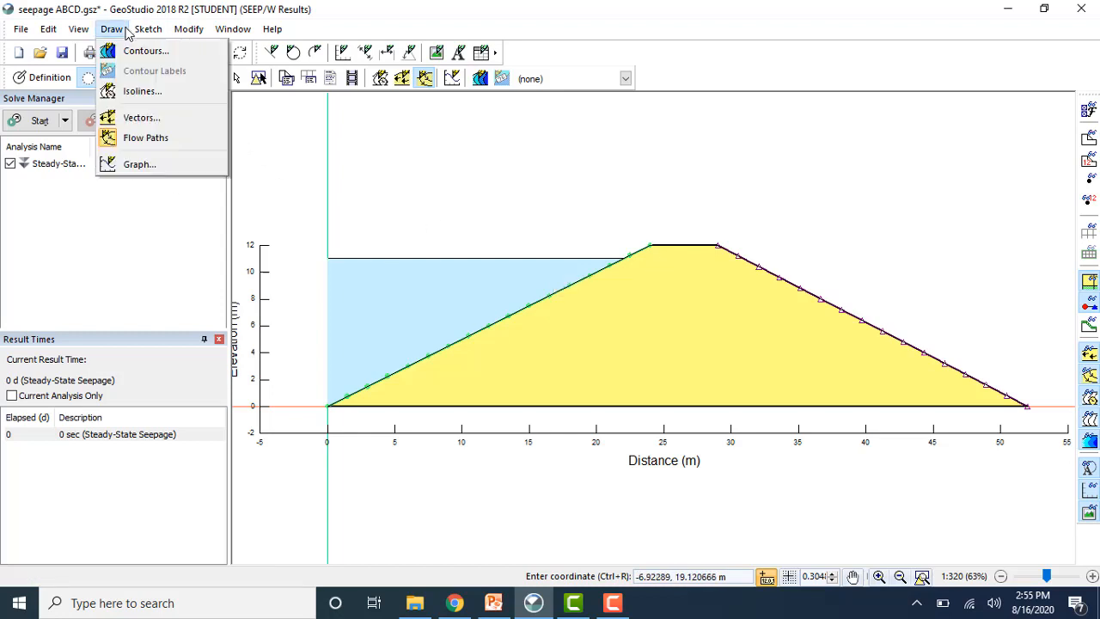
click(133, 91)
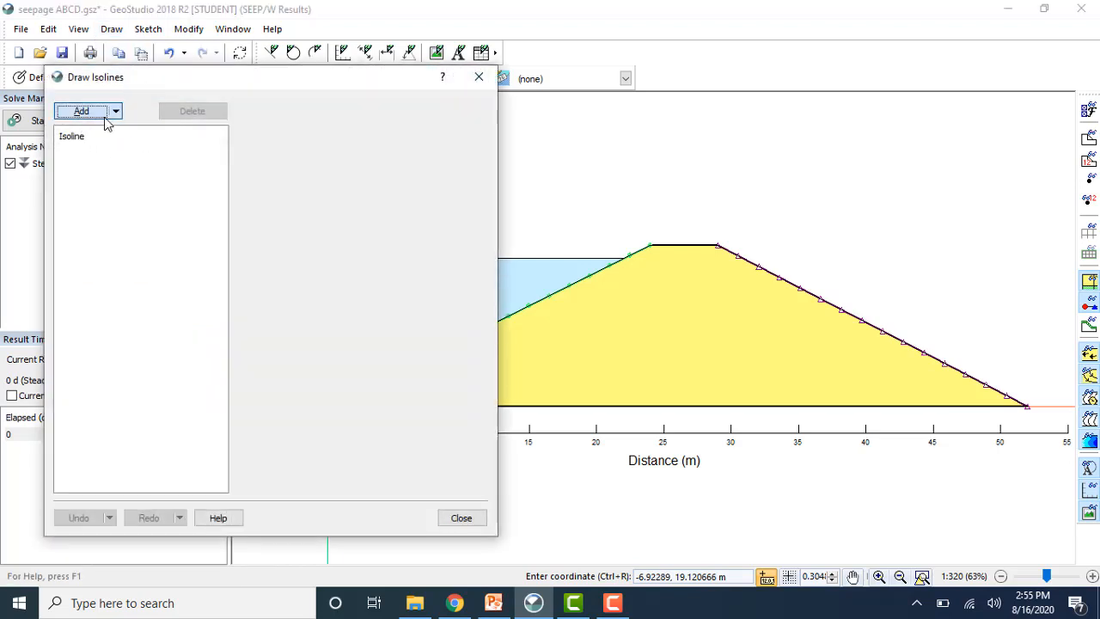
click(103, 118)
click(66, 154)
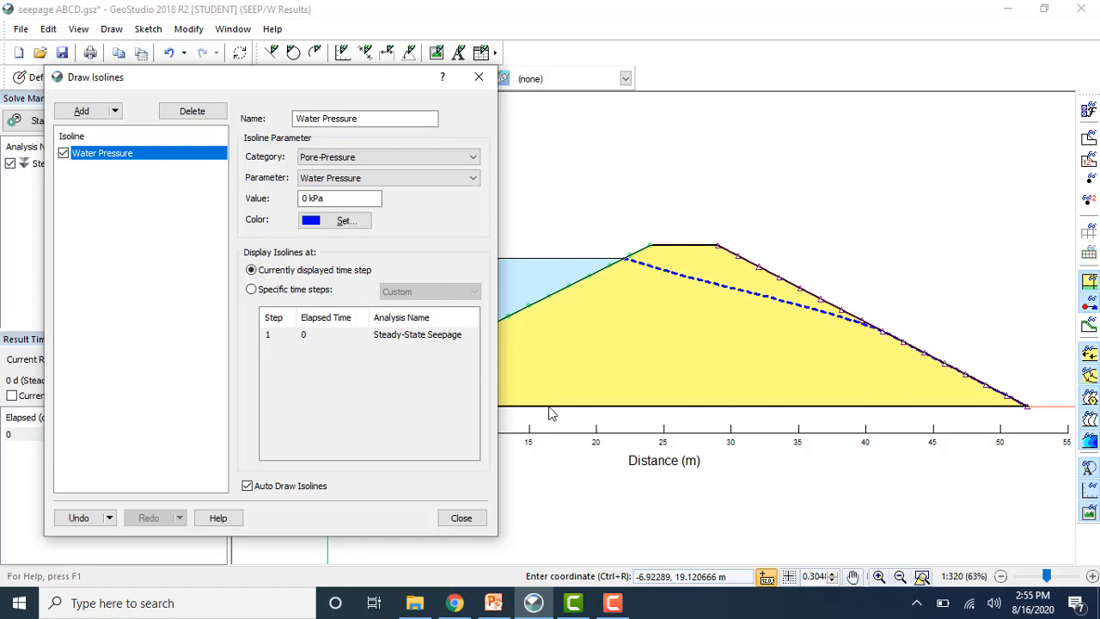
click(469, 519)
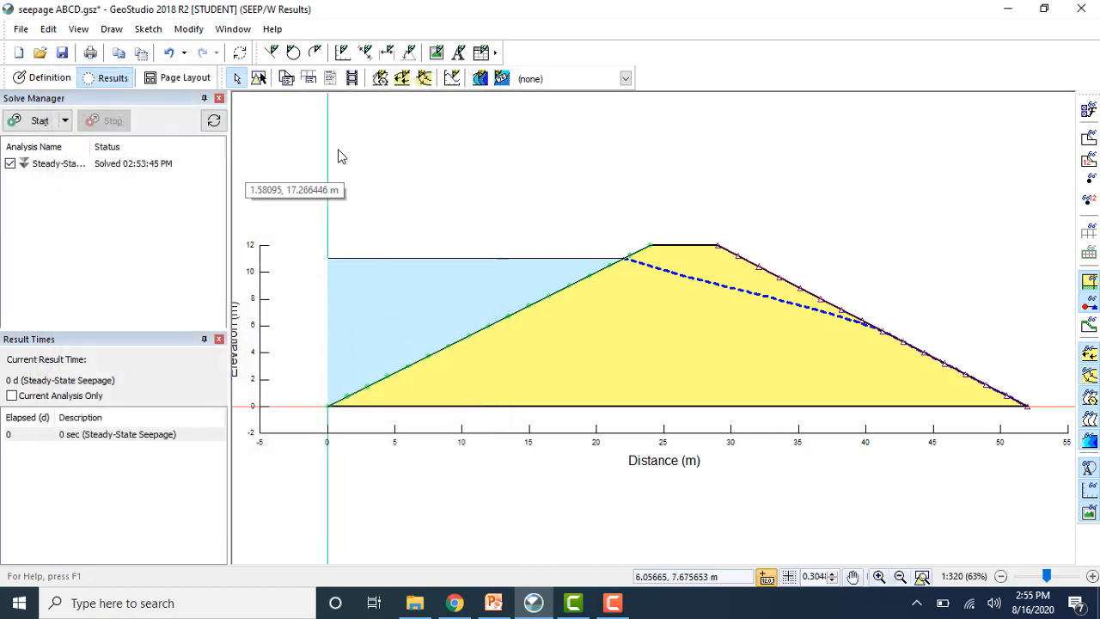
Step: View the X-Conductivity vs. Matric Suction graph and look through its parameter choices, keeping Matric Suction for the X axis
click(115, 32)
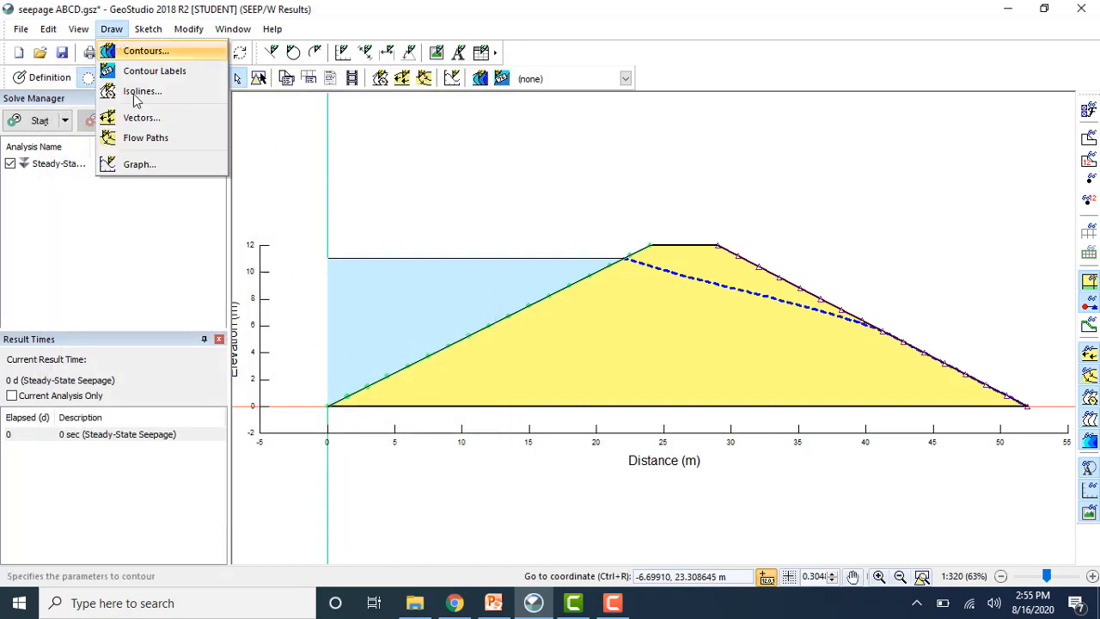
click(145, 166)
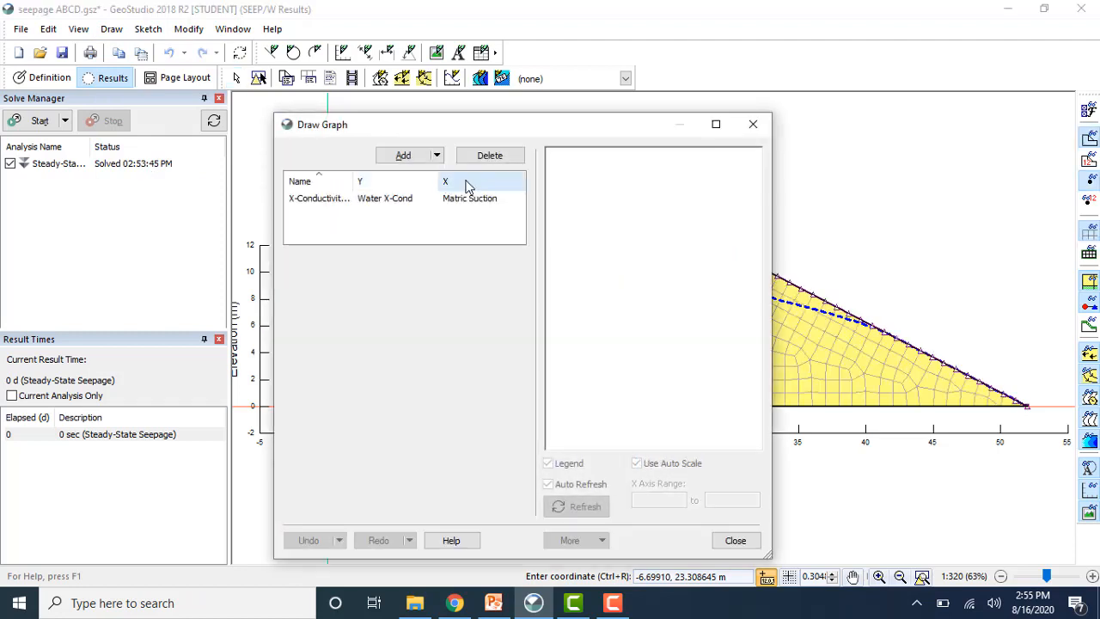
click(404, 199)
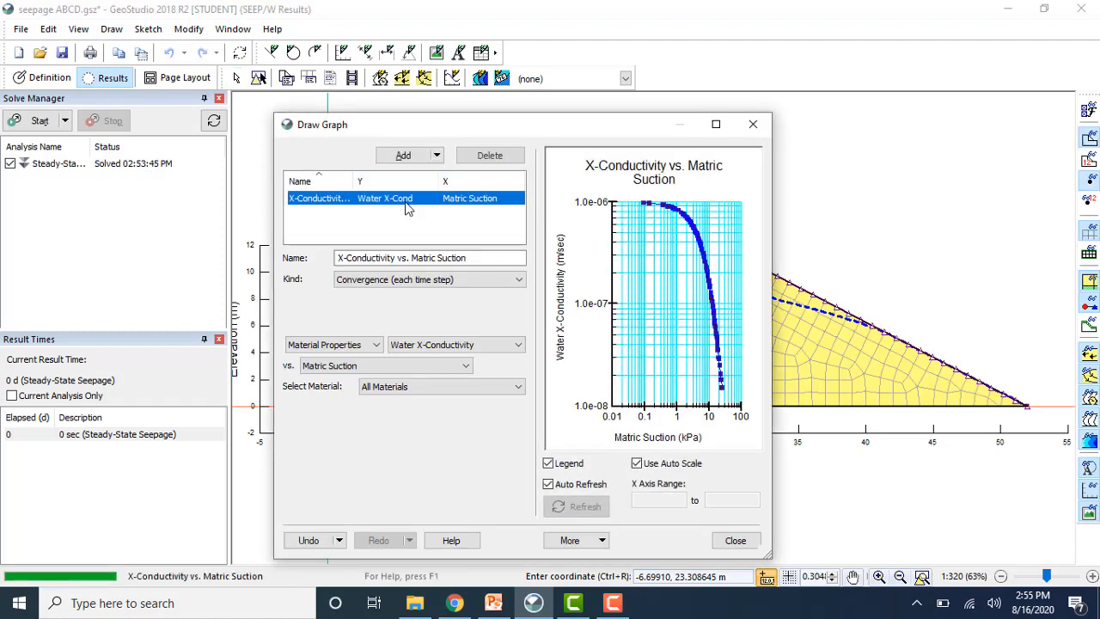
click(519, 345)
click(377, 353)
click(377, 352)
click(377, 352)
click(420, 367)
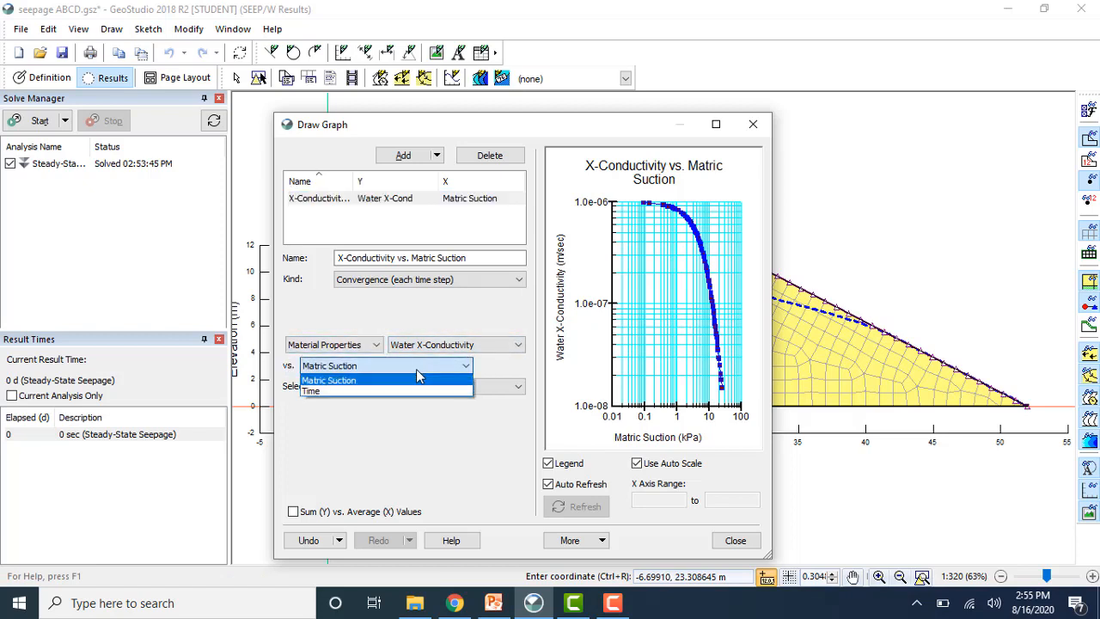
click(400, 382)
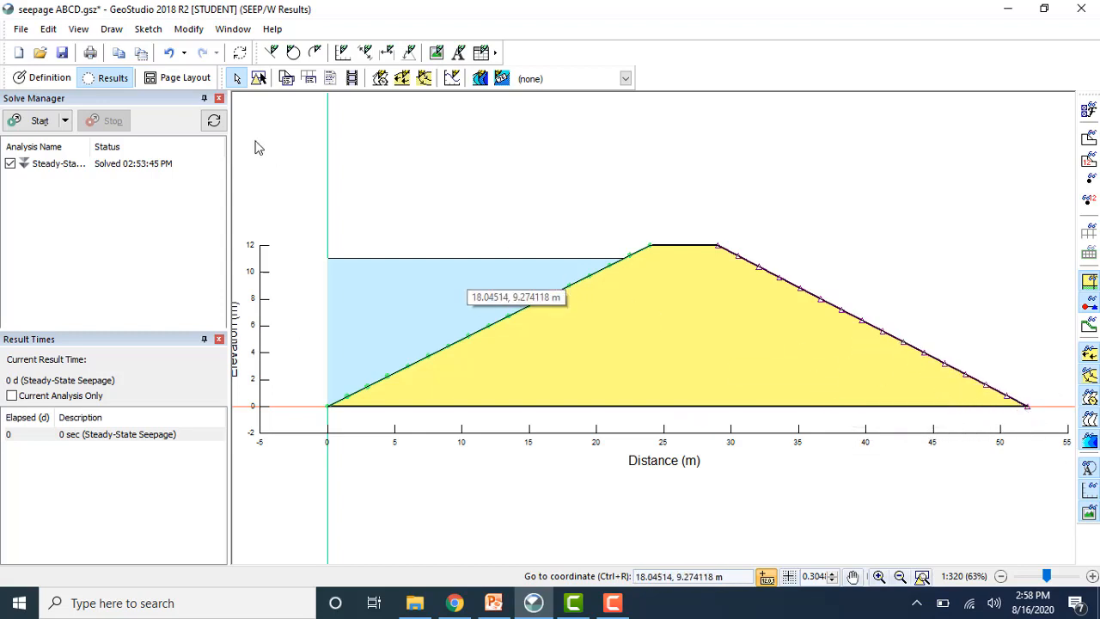
Step: Return to the model definition and clone the Steady-State Seepage analysis
click(49, 78)
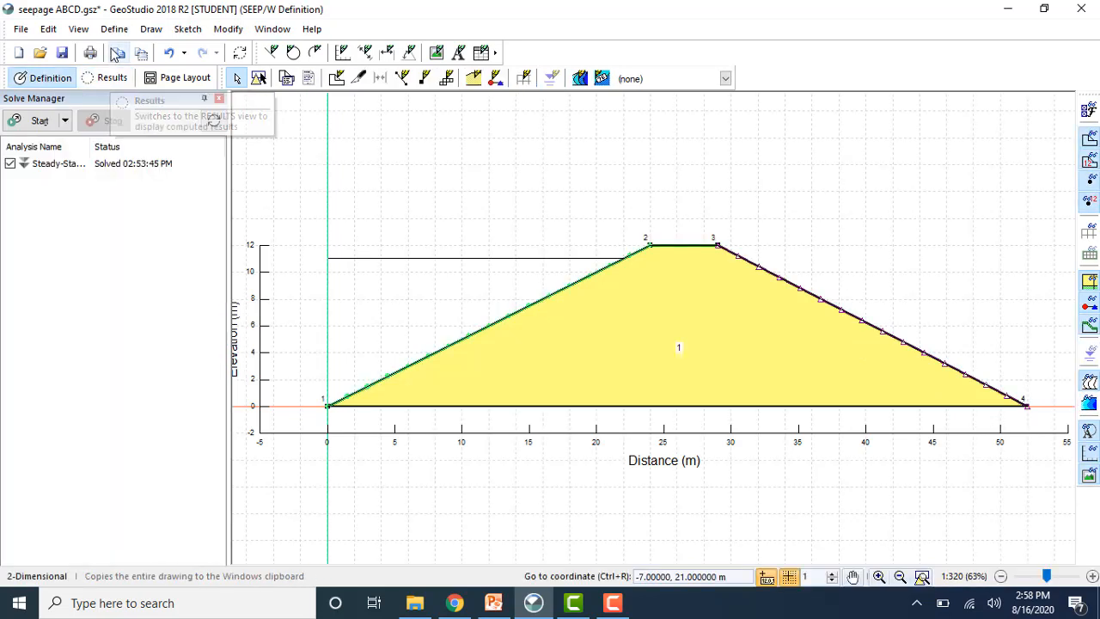
click(113, 30)
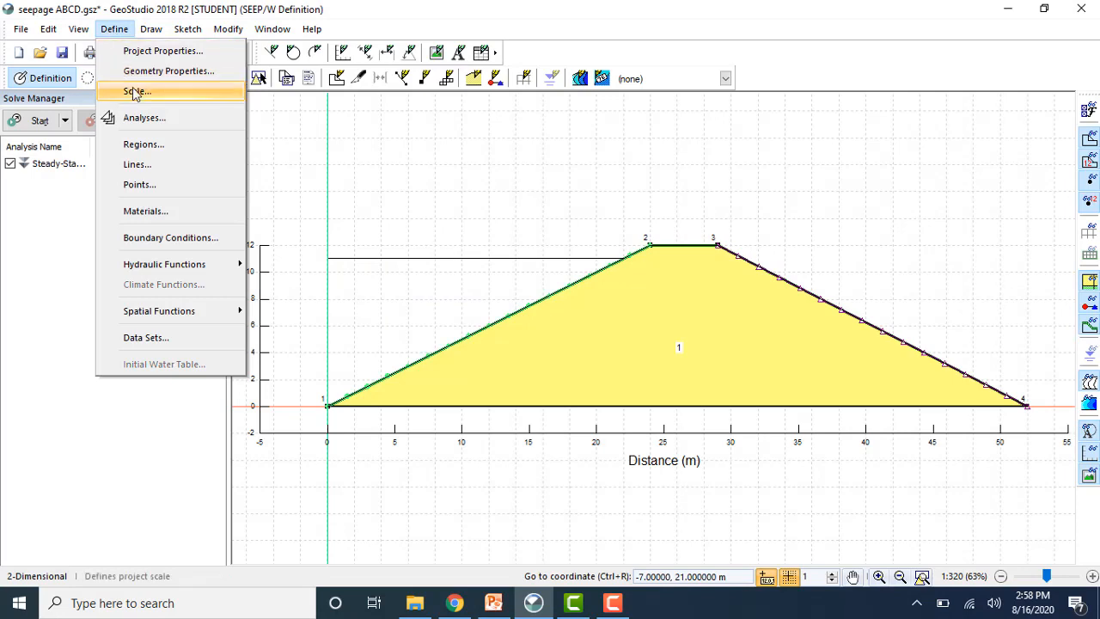
click(142, 118)
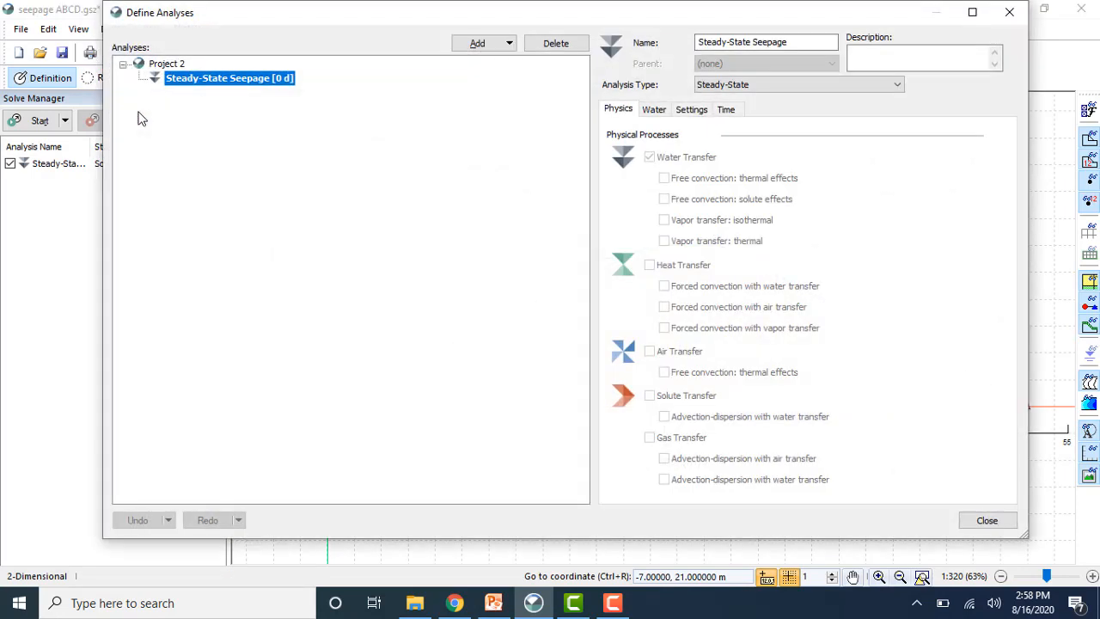
drag(275, 22, 307, 100)
click(533, 133)
click(496, 146)
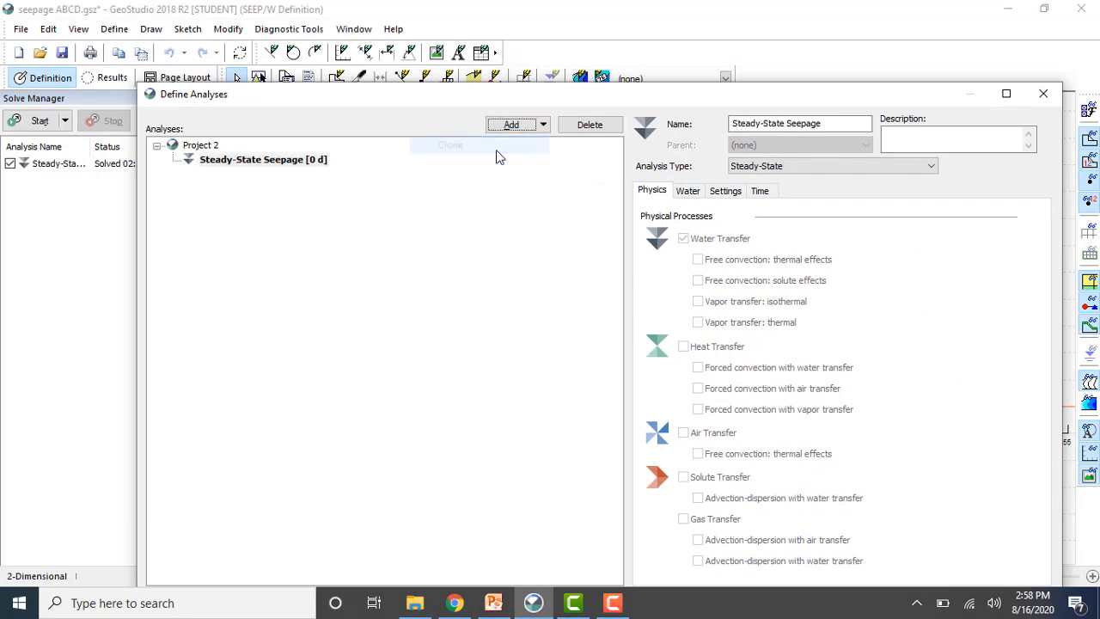
Step: Rename the cloned analysis as Steady-State Seepage Drain and close the analysis definitions
click(290, 176)
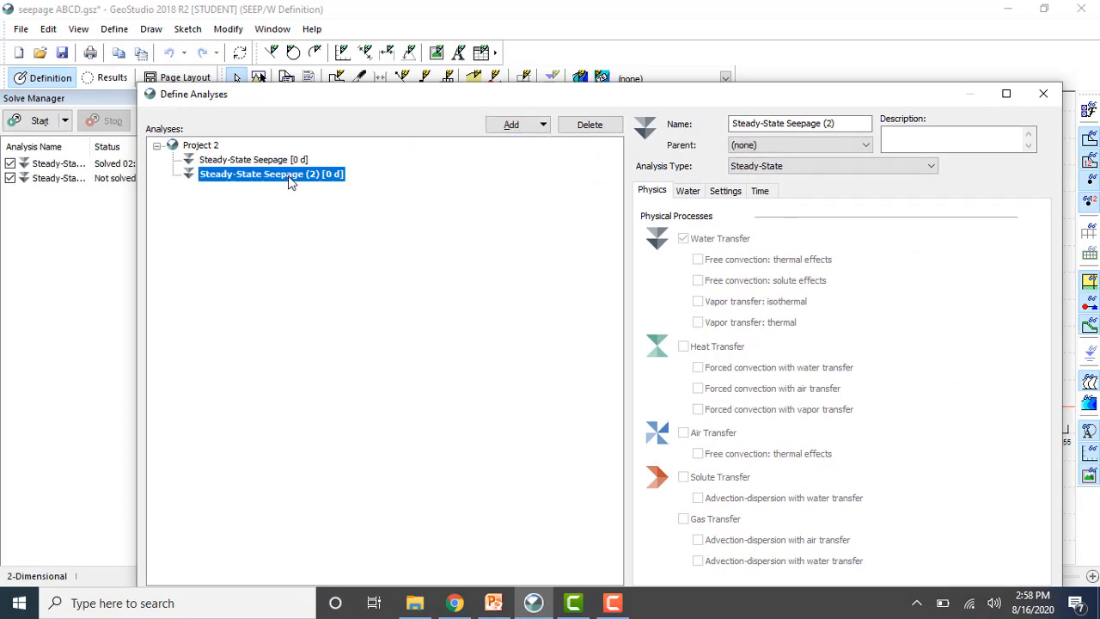
click(833, 123)
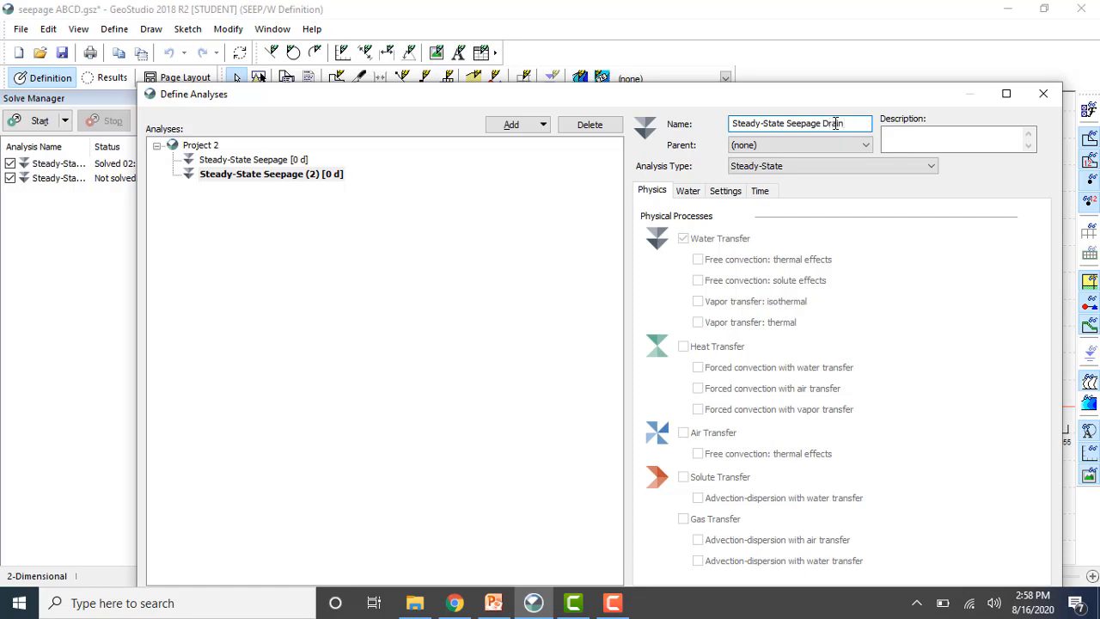
drag(847, 92, 827, 15)
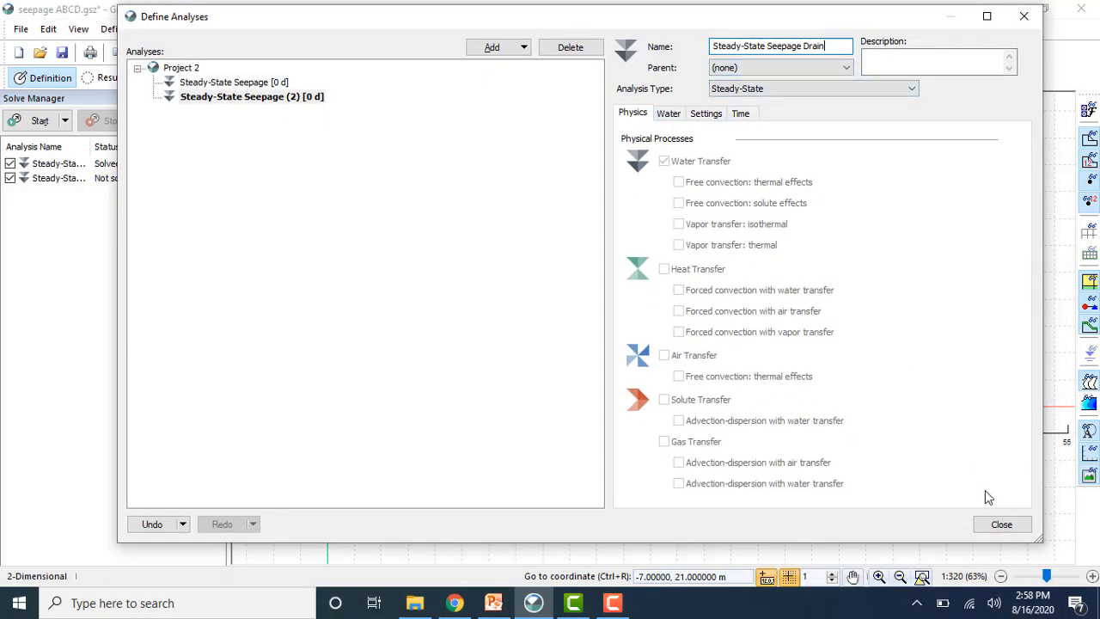
click(1000, 524)
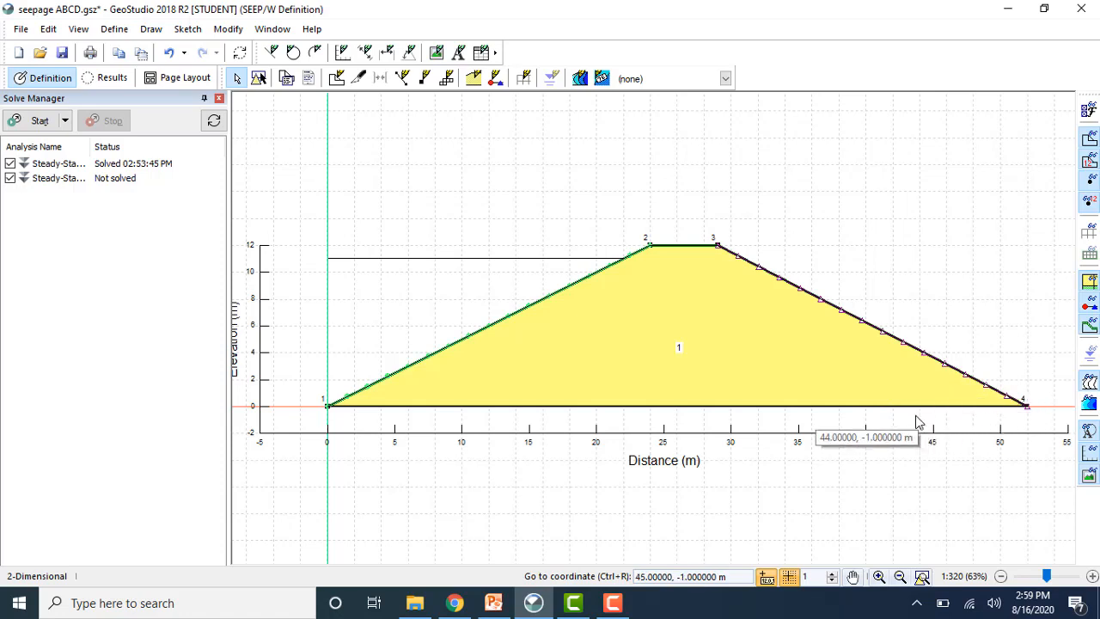
Step: Add a geometry point on the embankment base at X 45 m, Y 0 m
click(152, 29)
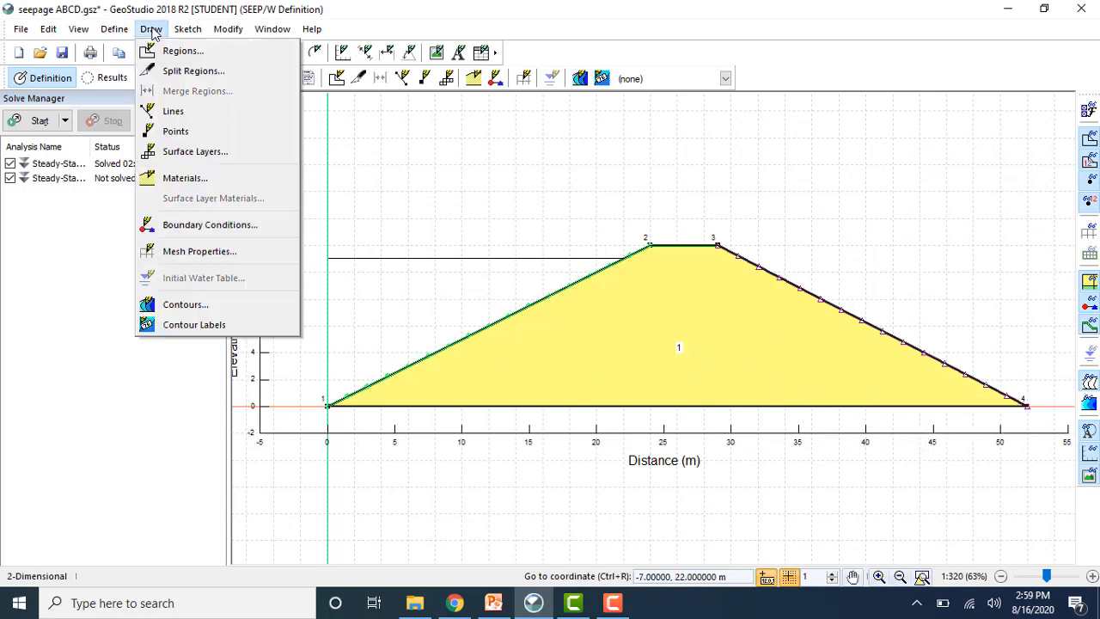
click(176, 131)
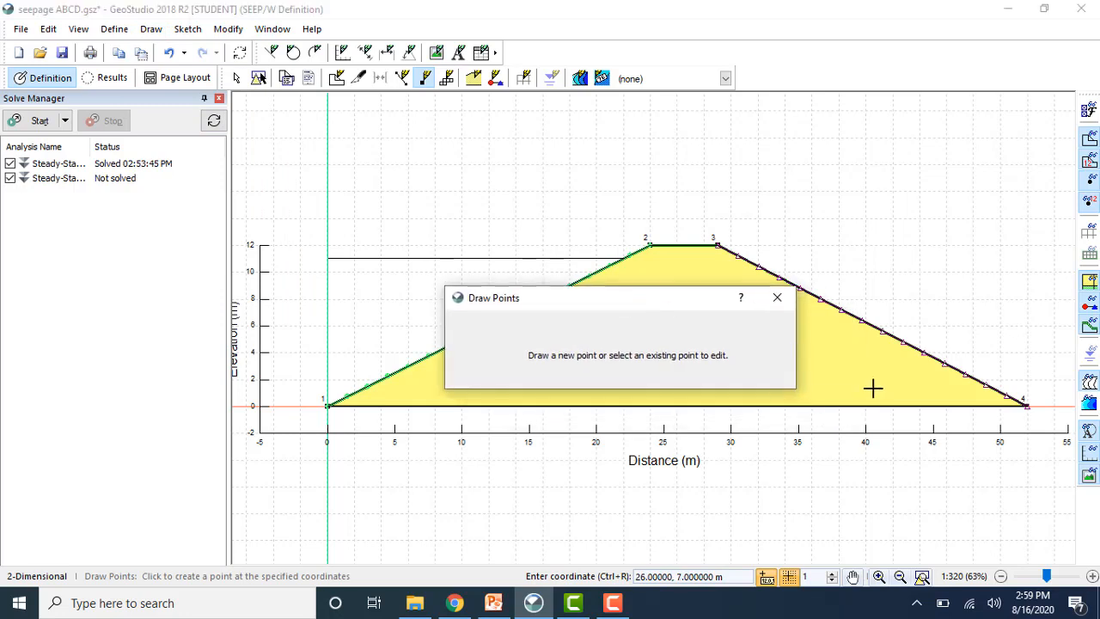
click(934, 406)
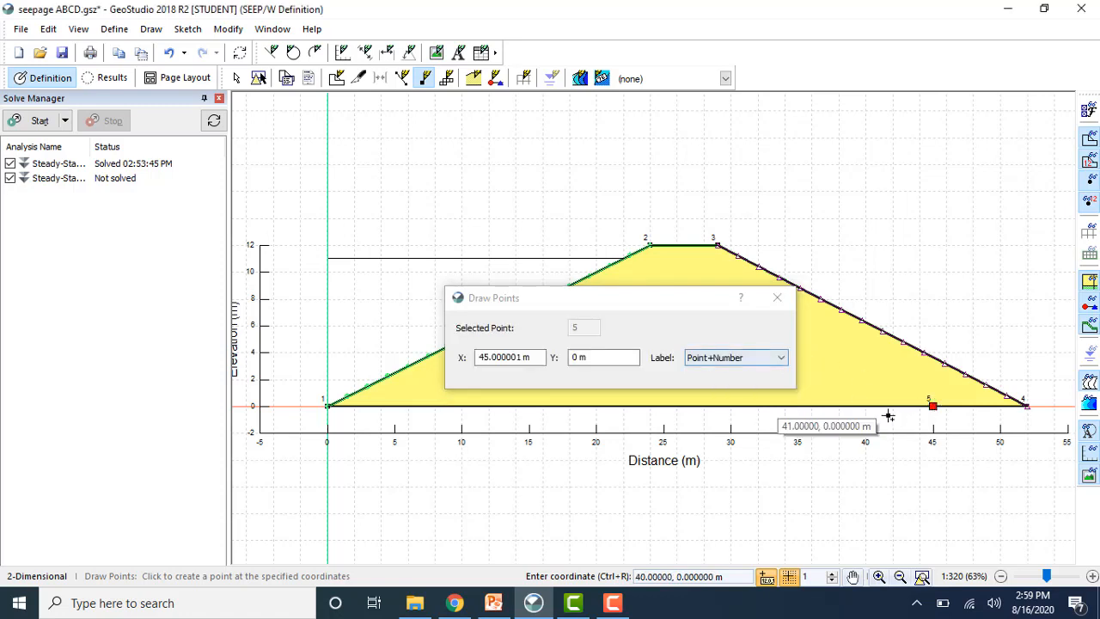
click(778, 313)
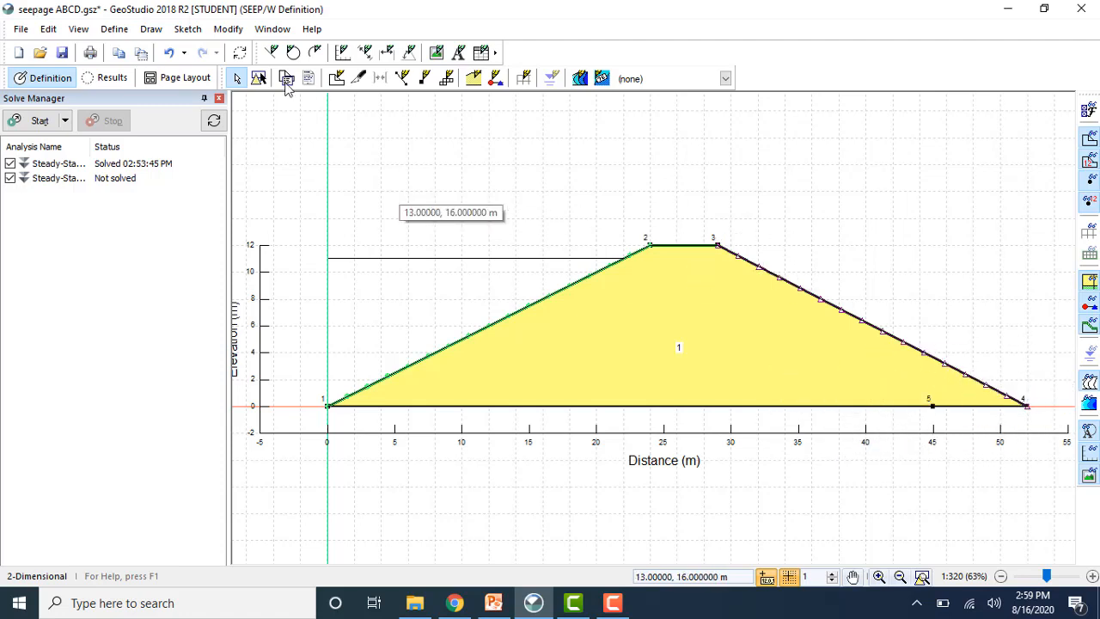
Step: Assign the Zero Pressure hydraulic boundary condition to the base line between point 5 and the downstream toe
click(151, 29)
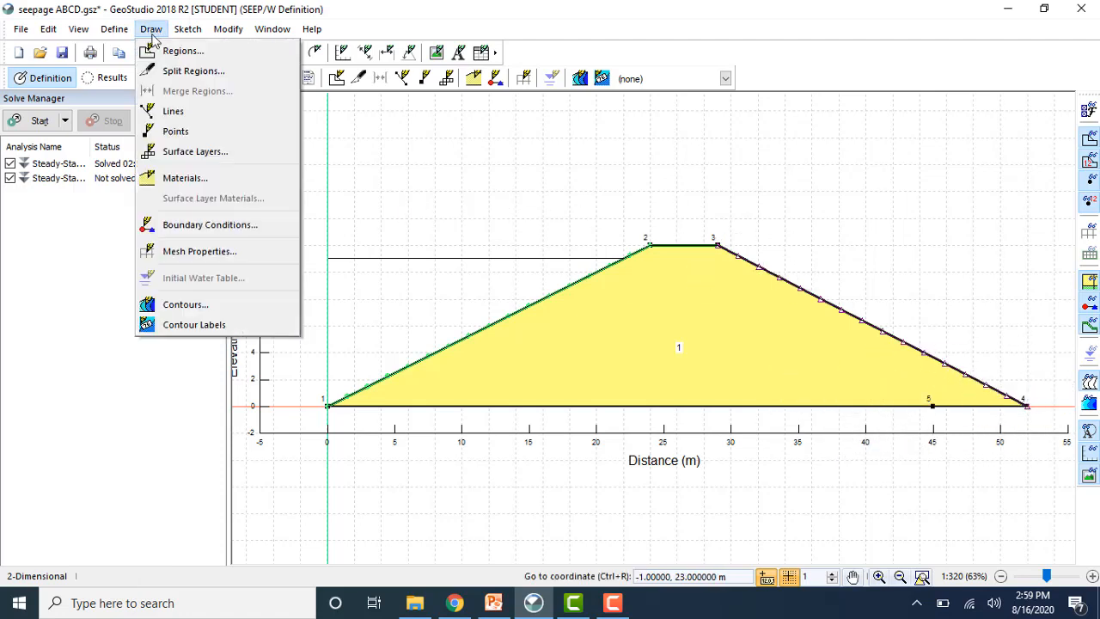
click(206, 223)
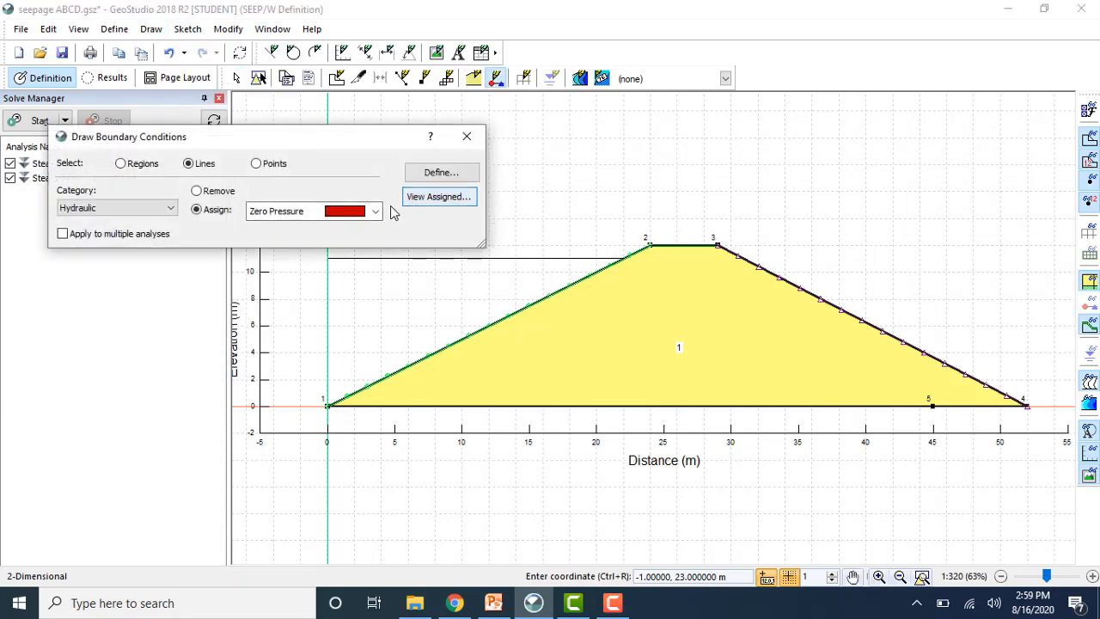
click(967, 408)
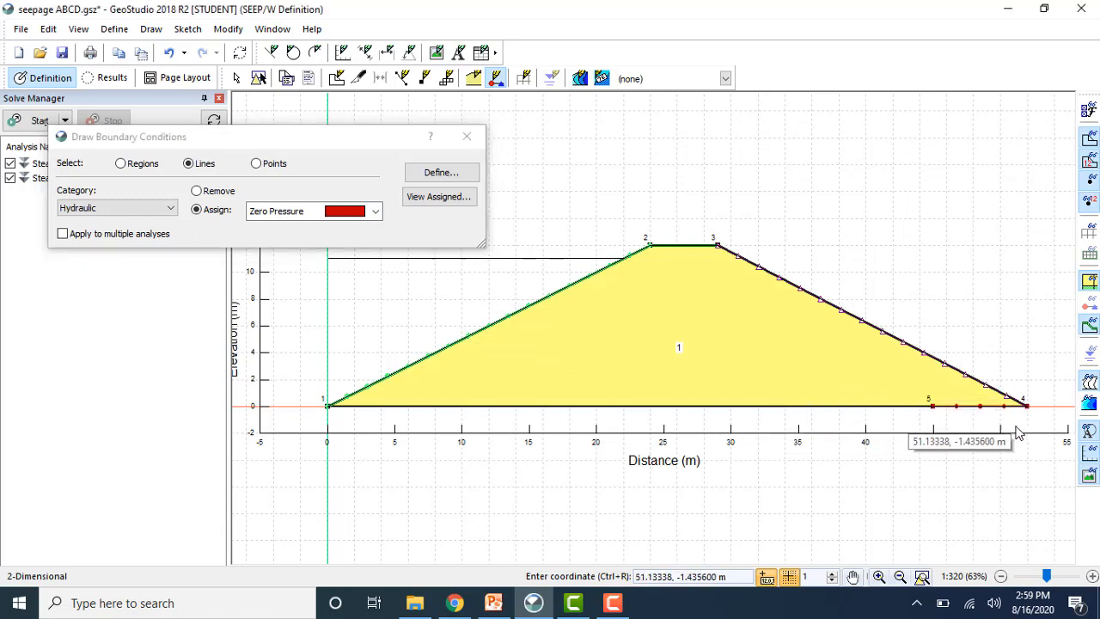
click(470, 139)
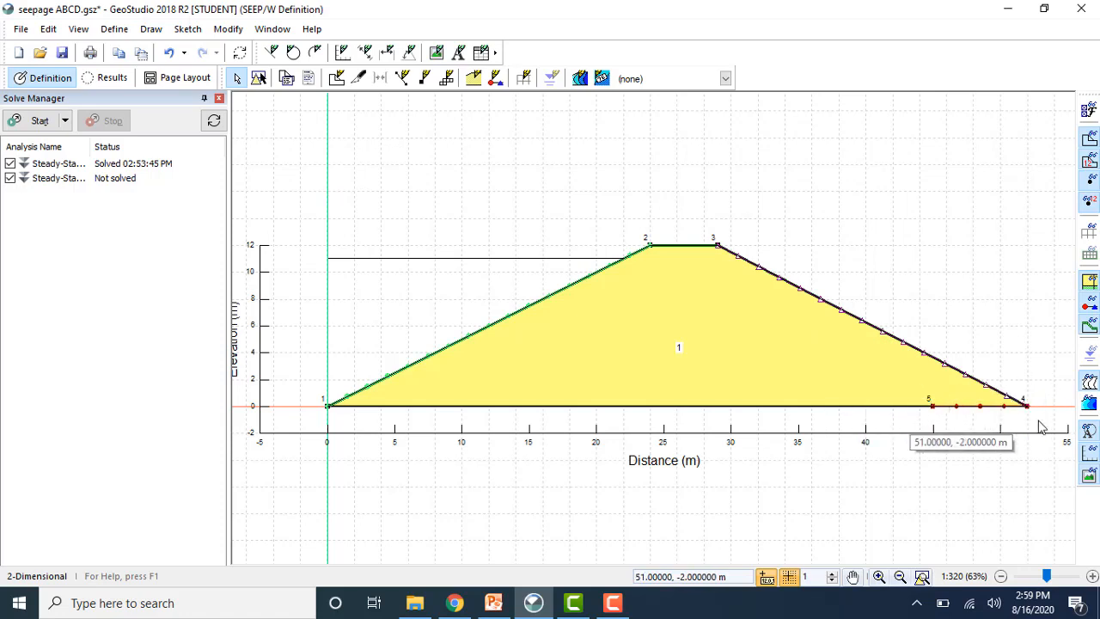
Step: Refine the mesh along the drain line at the downstream toe to an edge length of 0.5 m
click(525, 80)
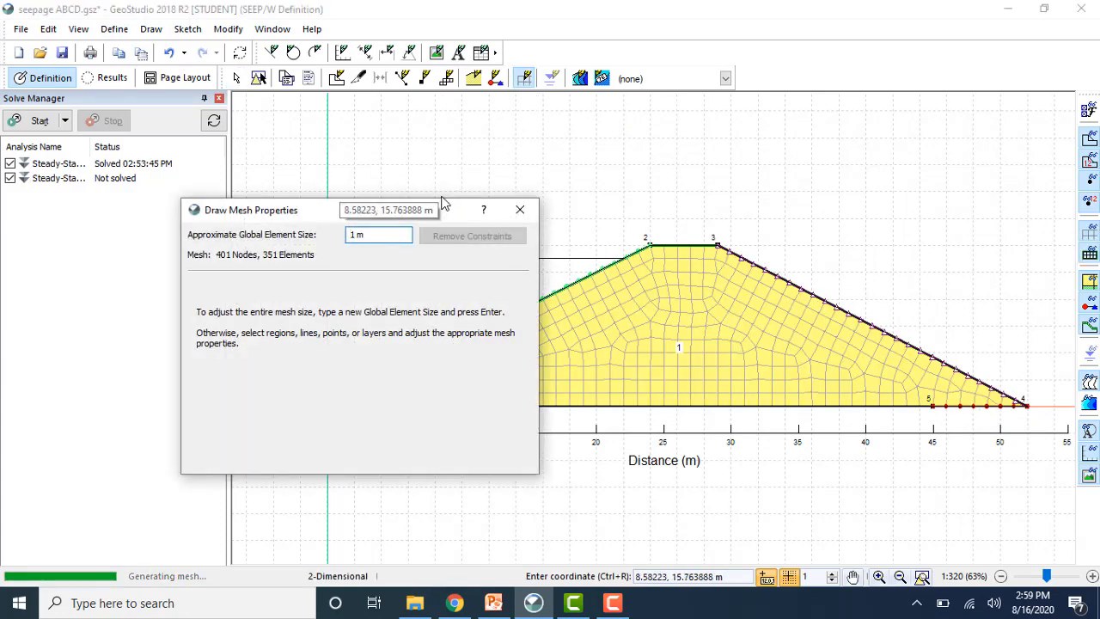
click(957, 405)
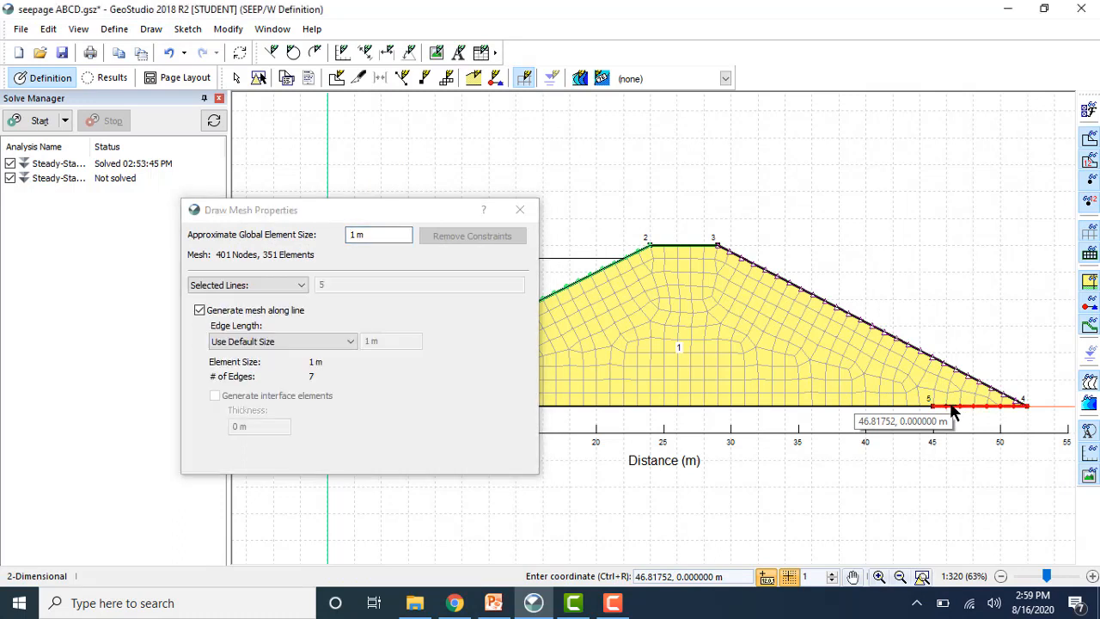
click(351, 344)
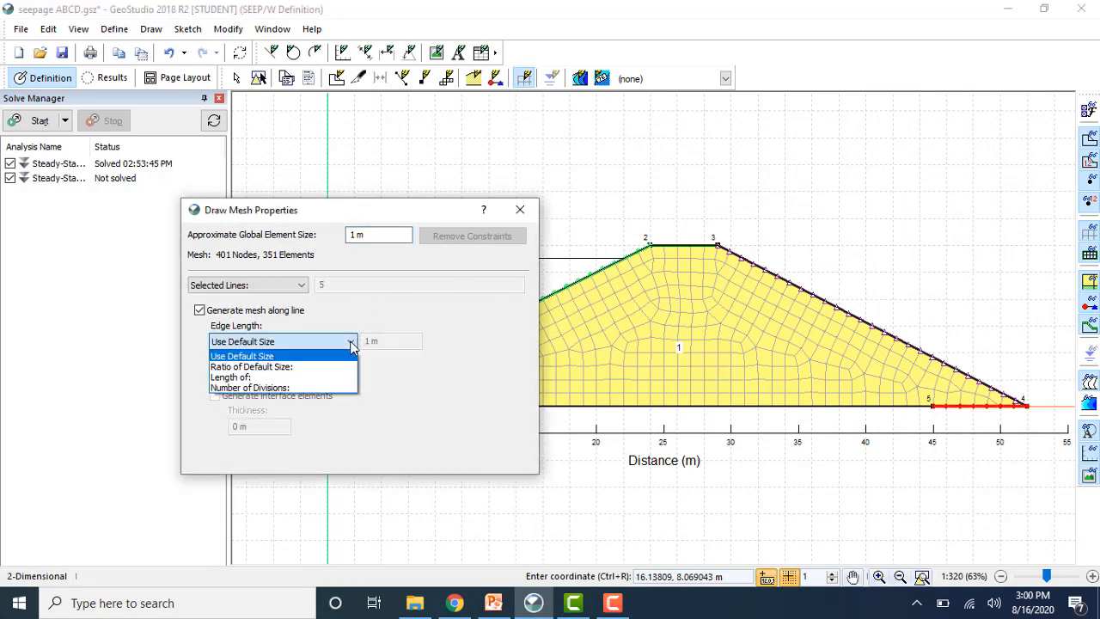
click(283, 376)
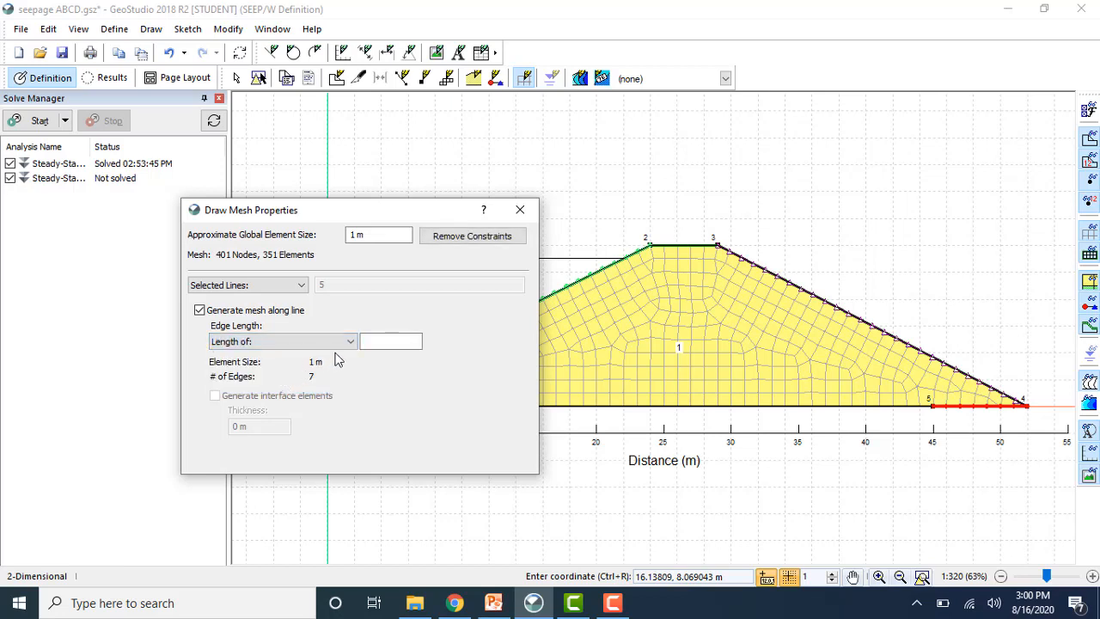
click(374, 343)
text(0.5)
click(389, 242)
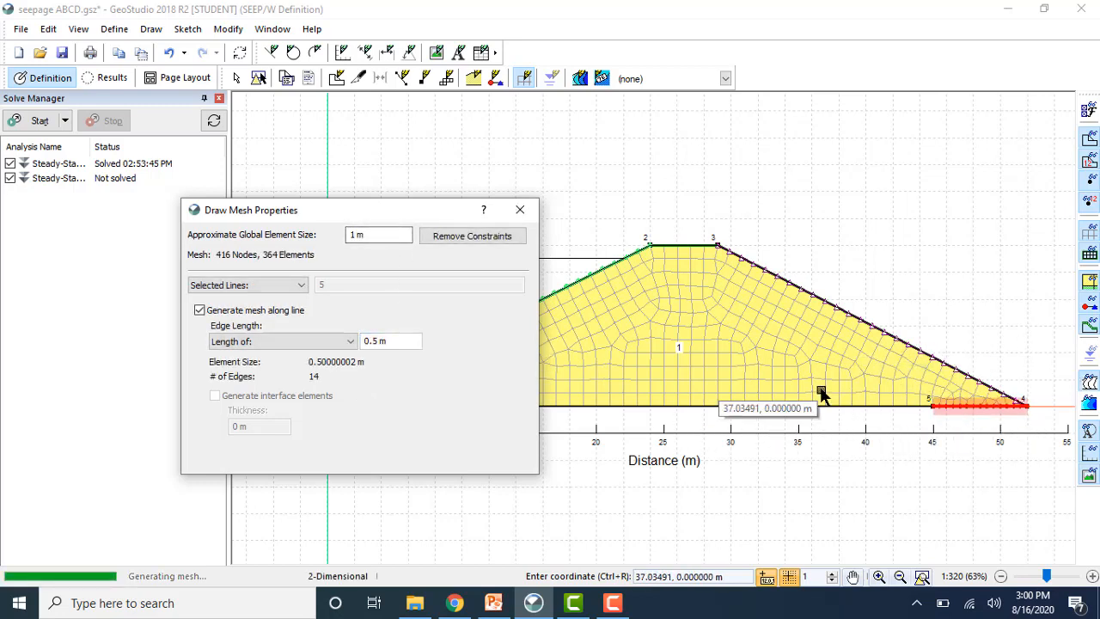
click(520, 211)
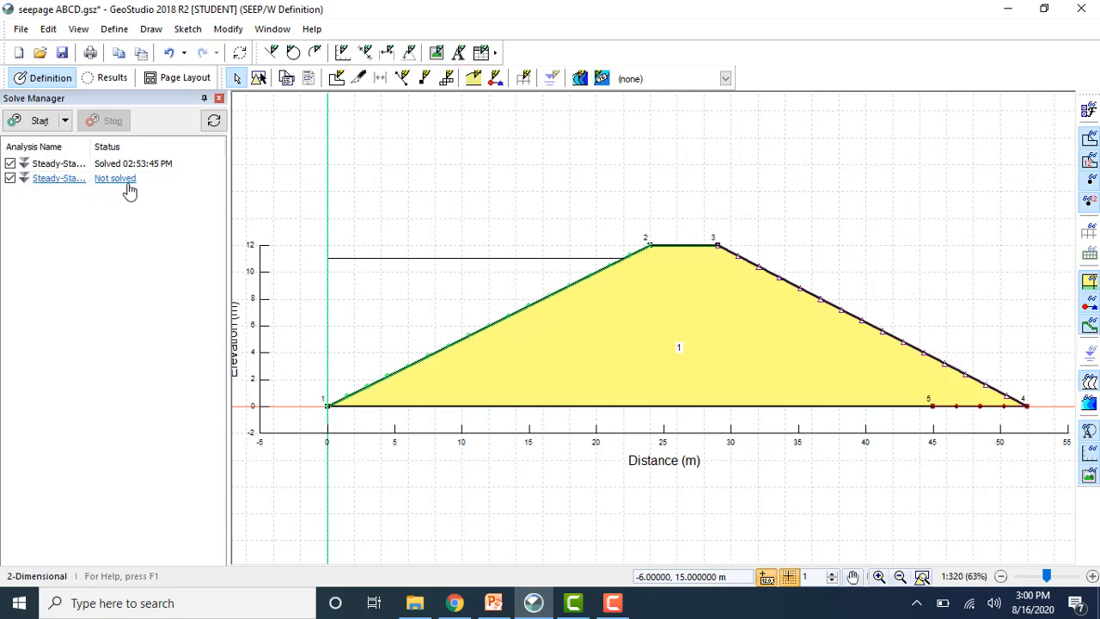
Step: Solve both analyses, display the Water Total Head contours for the drain analysis and leave the flow path tool
click(50, 129)
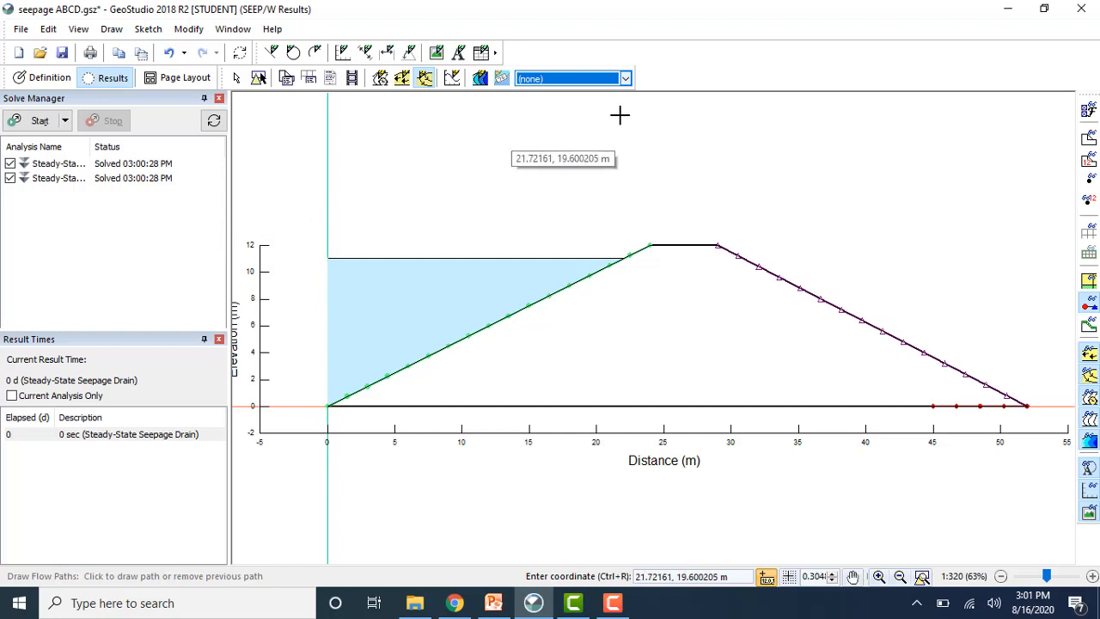
click(625, 79)
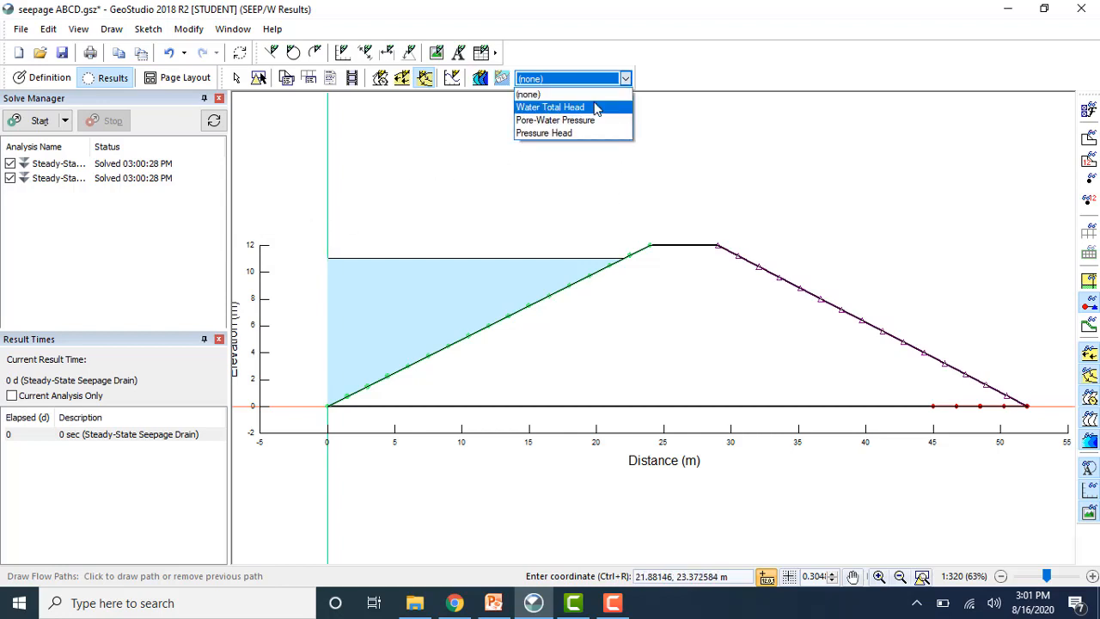
click(596, 109)
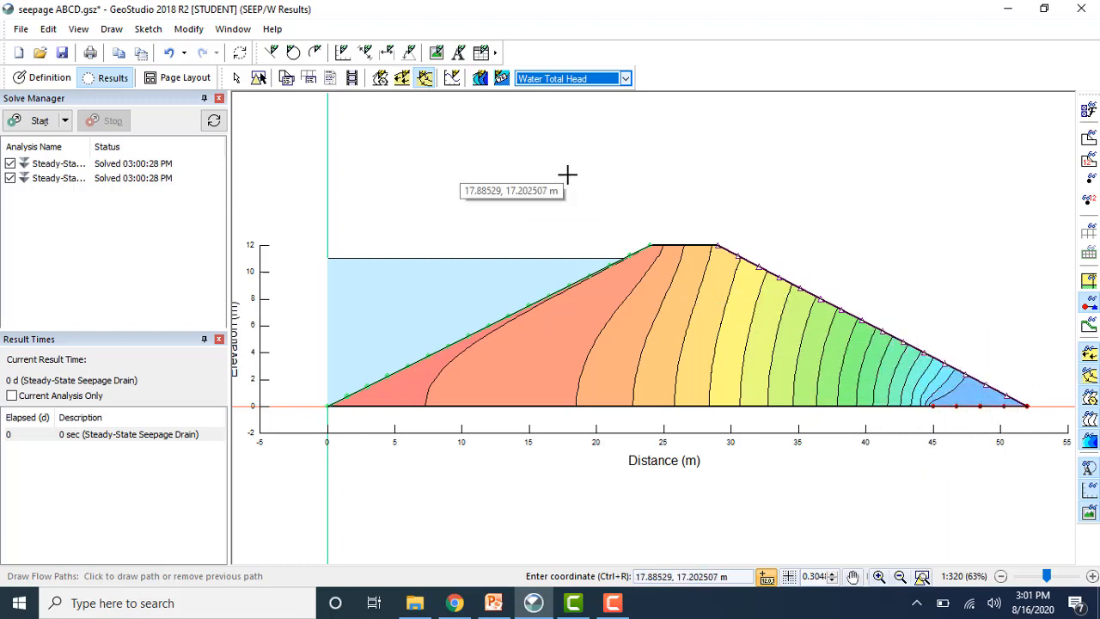
click(430, 80)
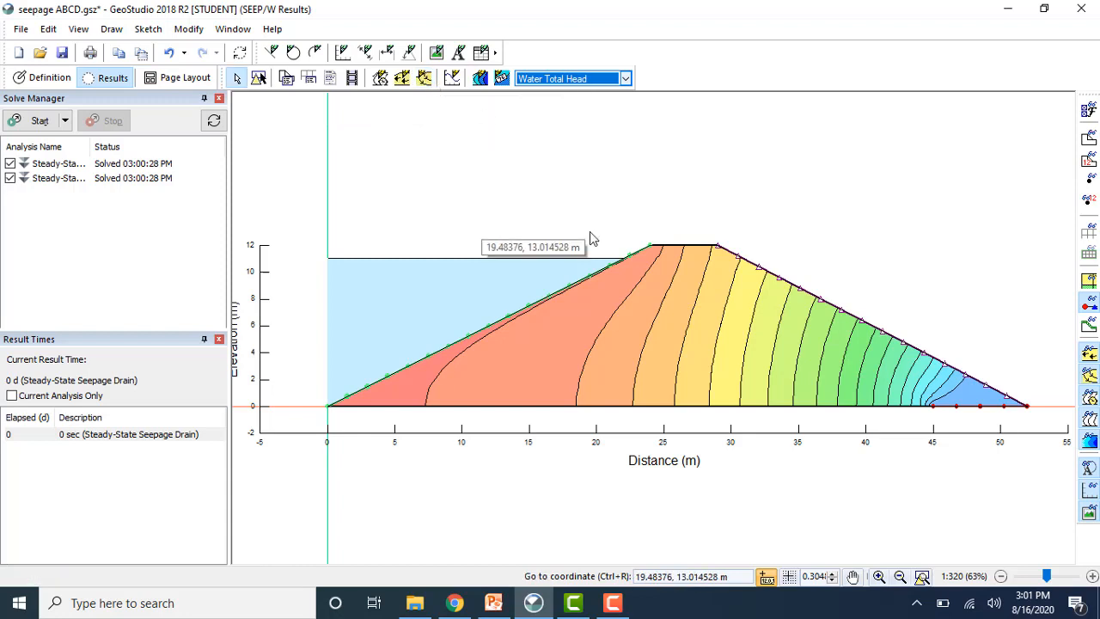
click(648, 288)
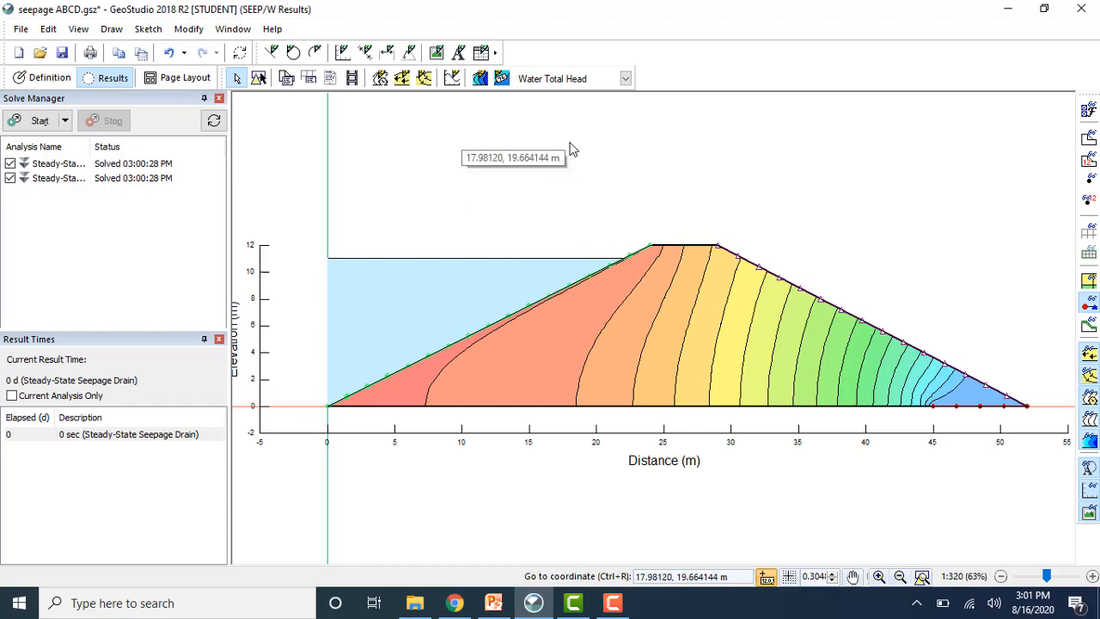
Step: View the Pore-Water Pressure contours, clear the contour display and switch back to Water Total Head
click(626, 78)
click(559, 116)
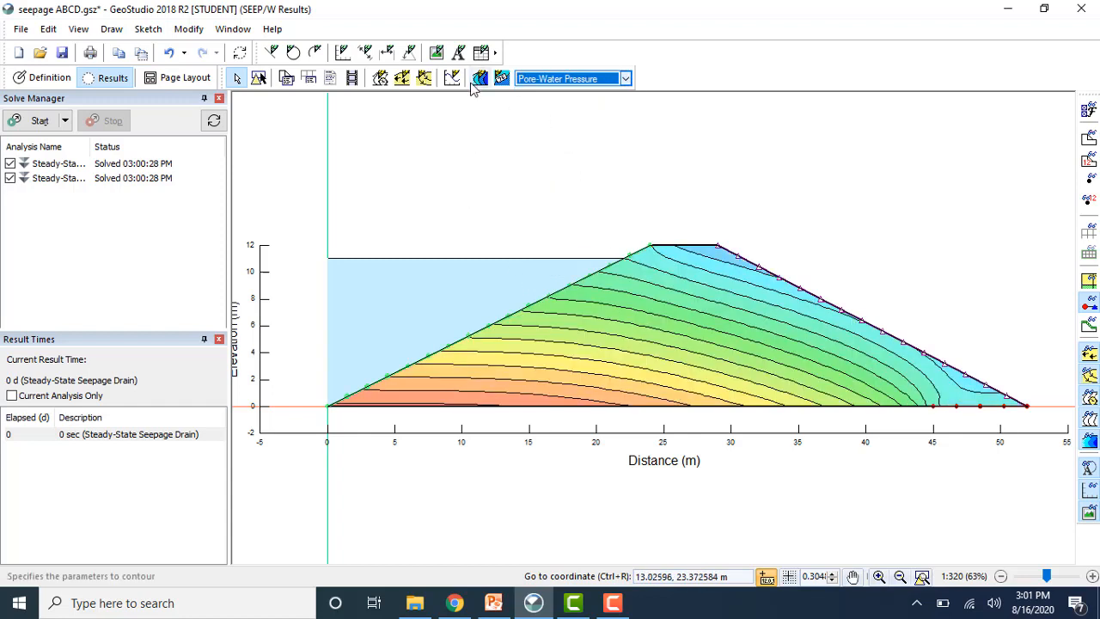
click(537, 79)
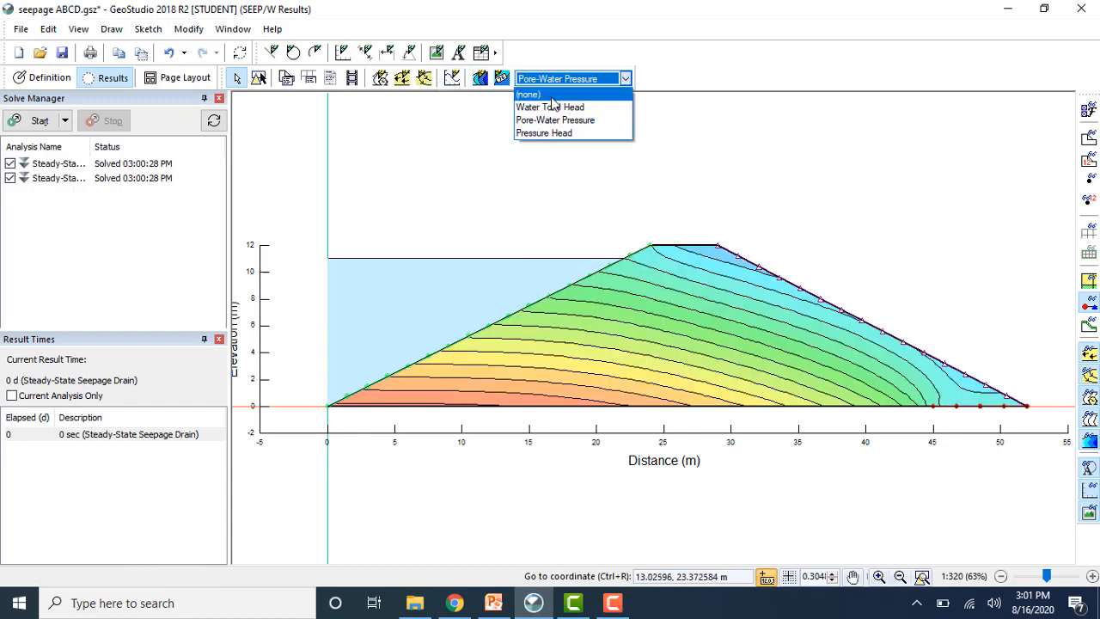
click(553, 96)
click(558, 79)
click(553, 108)
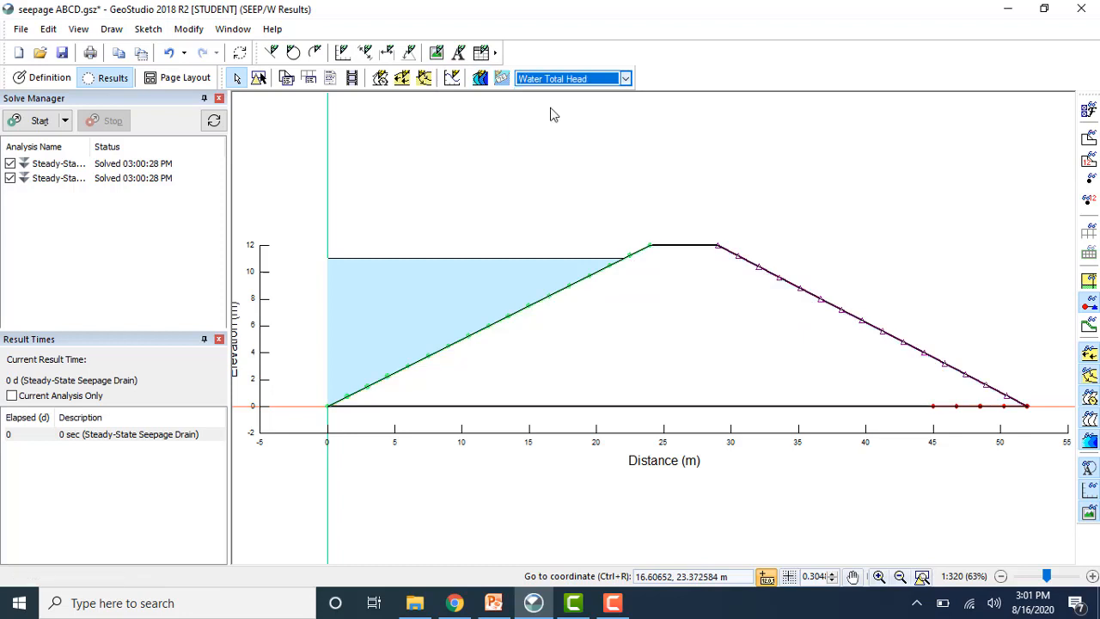
Step: Draw a series of flow paths through the upstream part of the embankment over the Water Total Head contours, from near the crest downwards
click(423, 78)
click(622, 279)
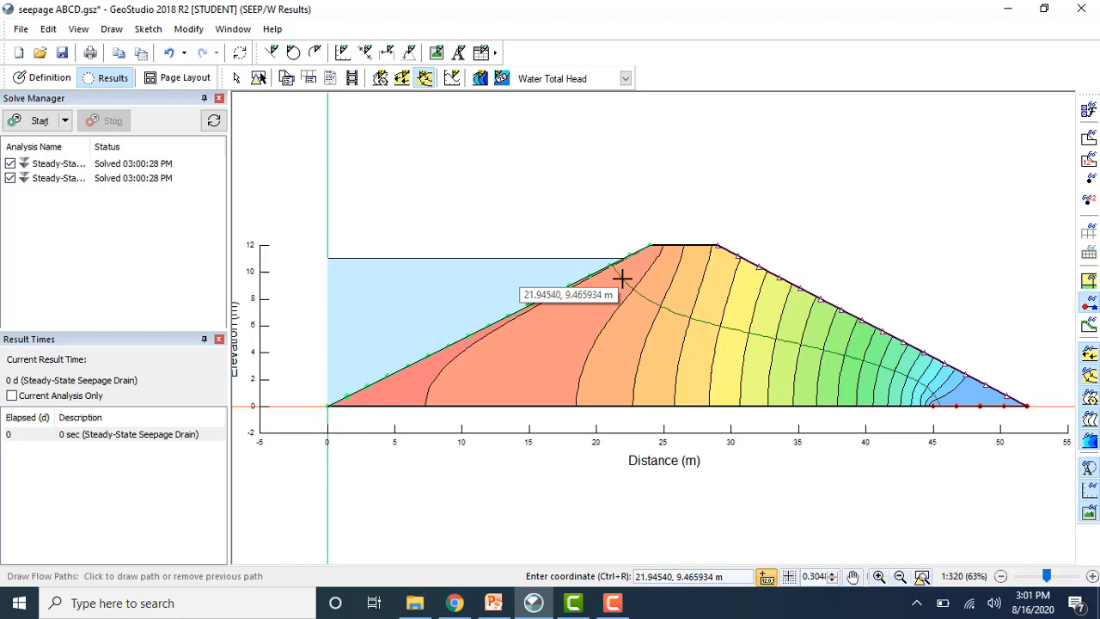
click(606, 297)
click(599, 316)
click(597, 326)
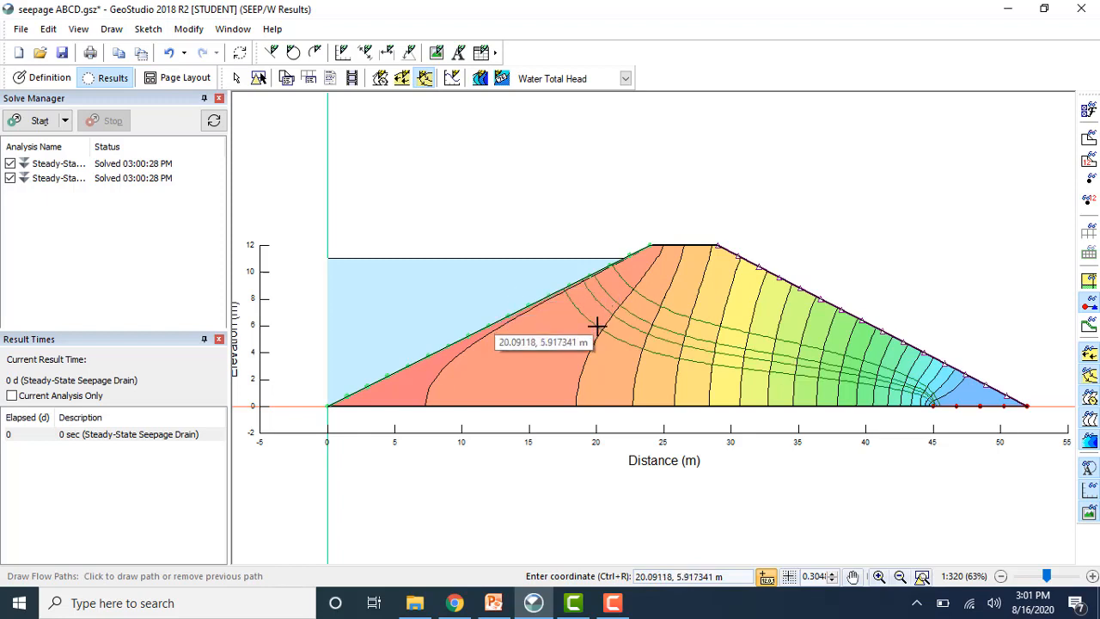
click(589, 341)
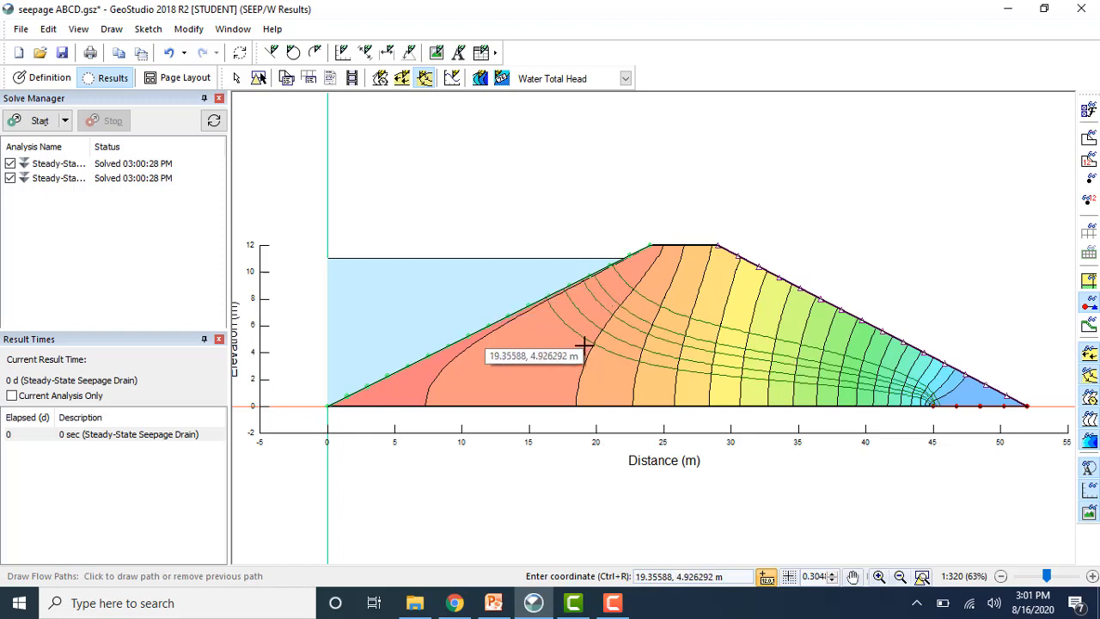
click(585, 348)
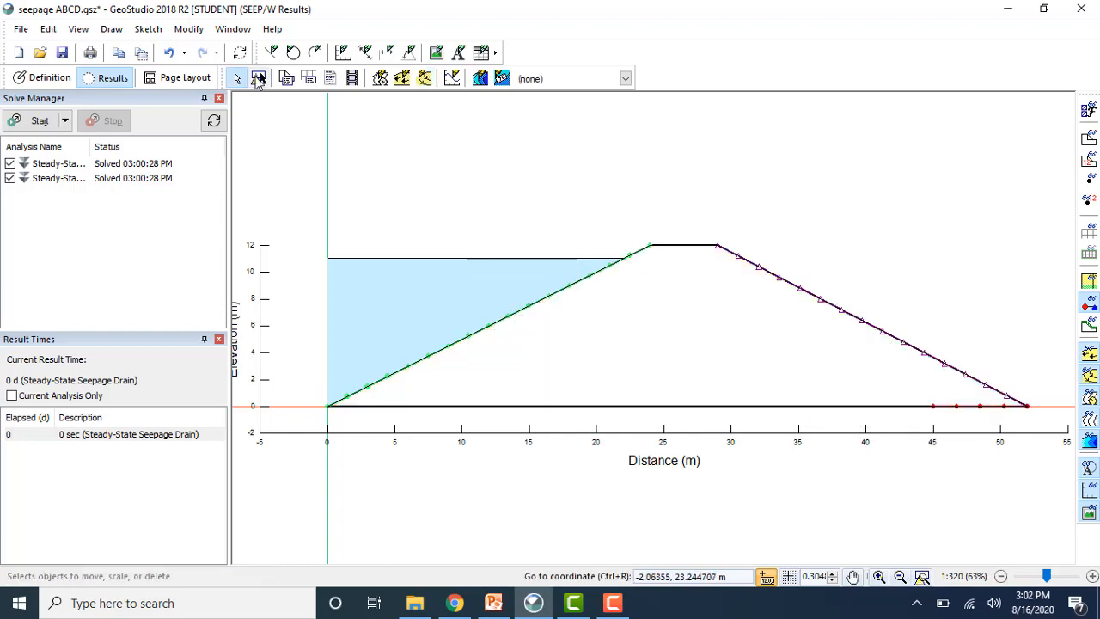
Step: Display the Water Pressure isoline through the embankment in the drain analysis and close the isoline settings
click(390, 83)
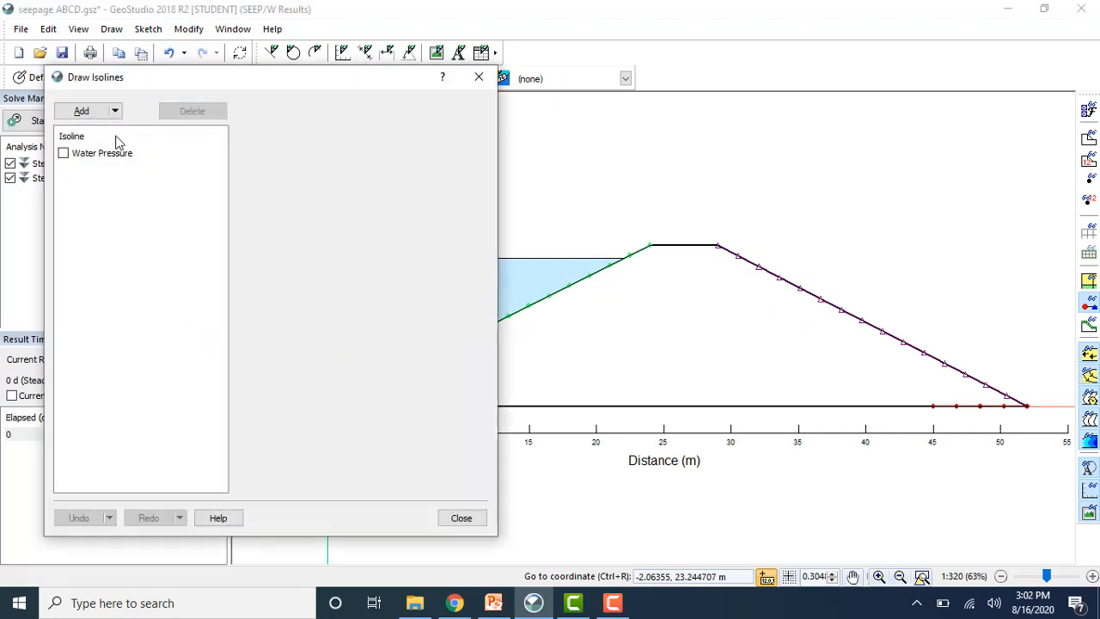
click(65, 155)
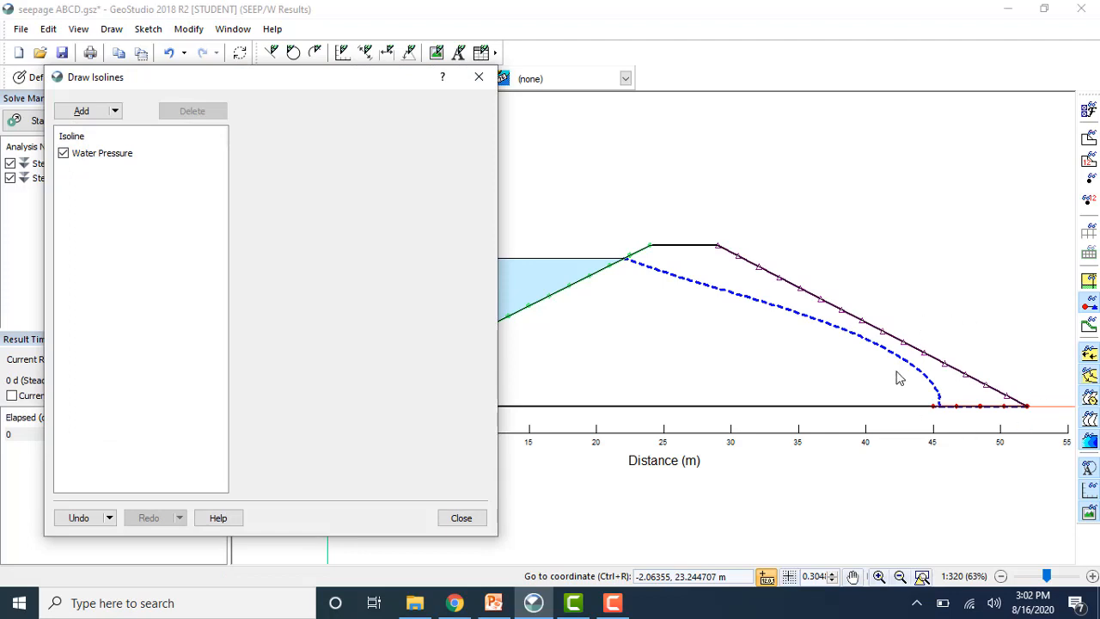
click(461, 519)
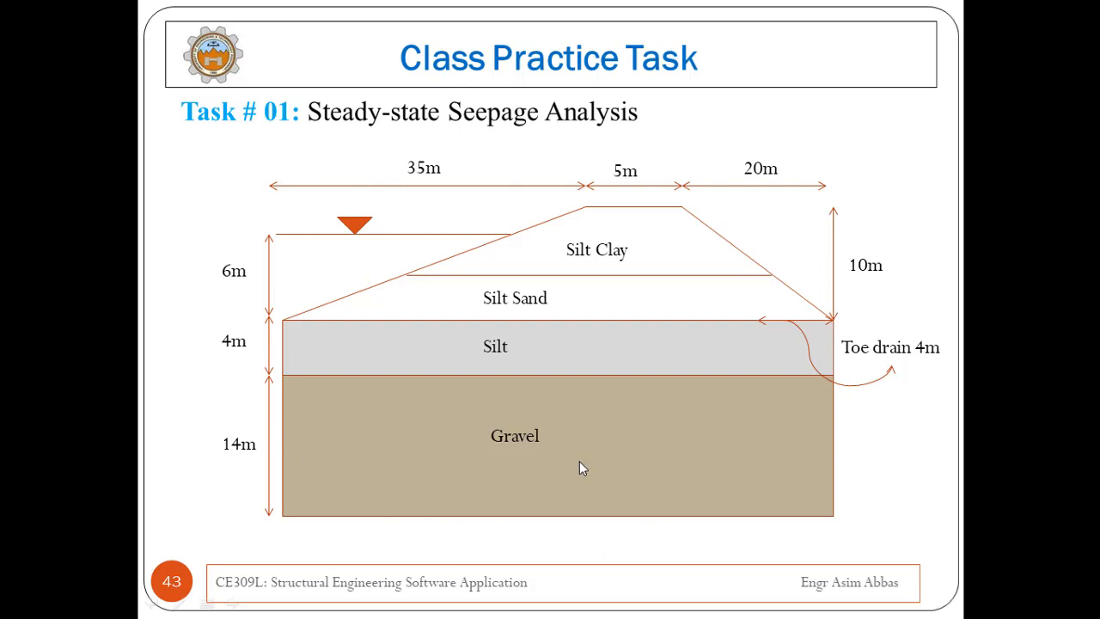
click(268, 516)
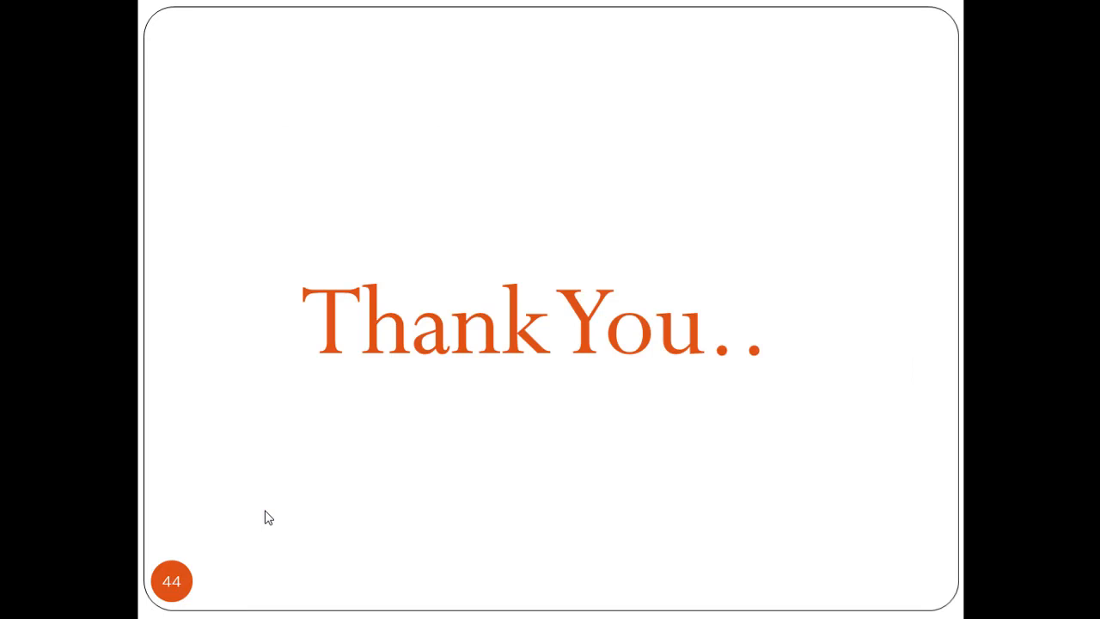